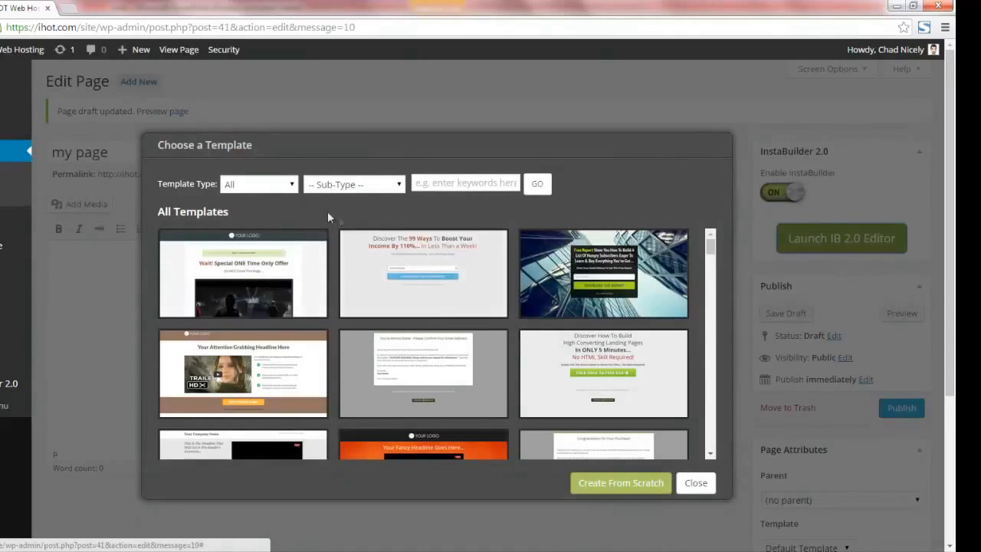
# Step: Browse the template library by type: Sales Page, Squeeze Page, Launch Page, Webinar, Coming Soon and Others
pyautogui.click(290, 193)
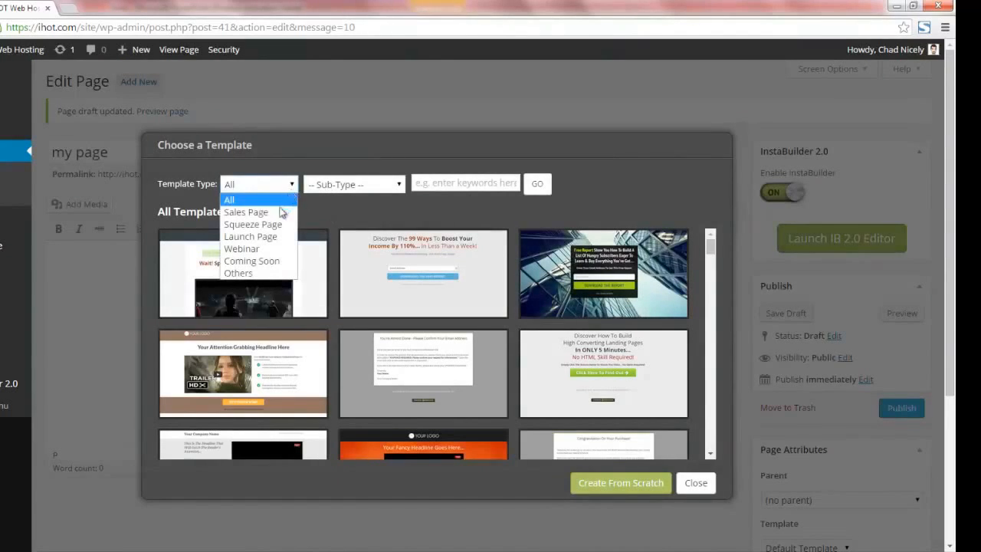
pyautogui.click(280, 213)
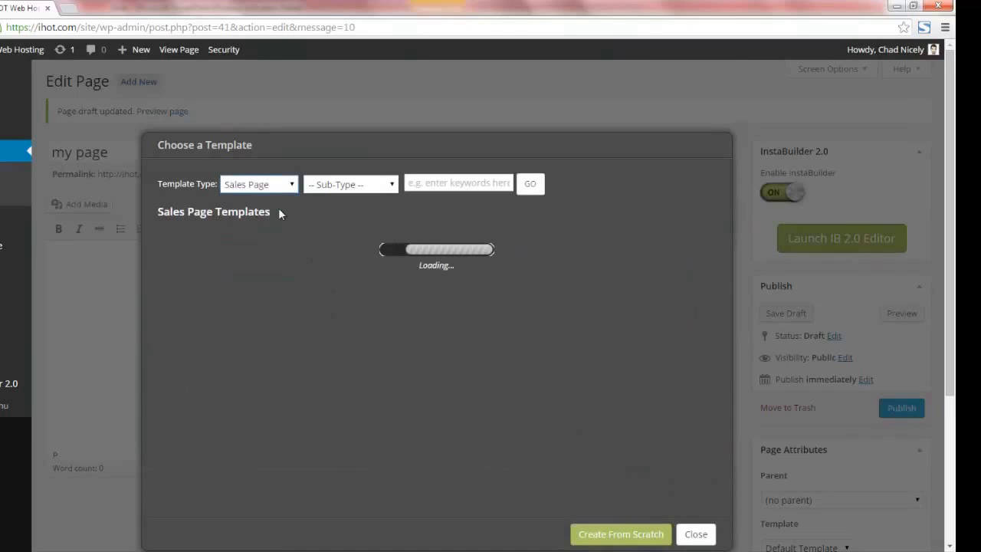
pyautogui.click(290, 191)
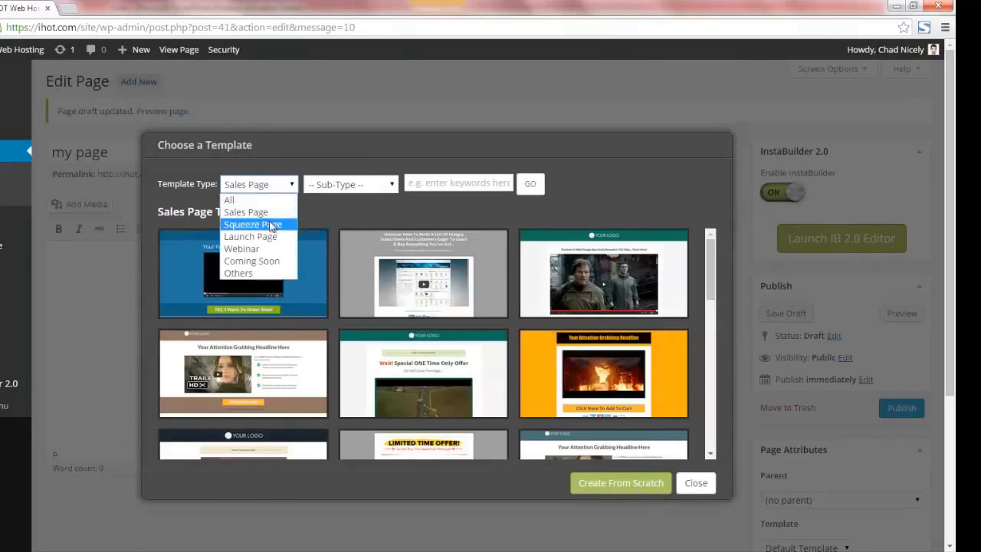
pyautogui.click(268, 224)
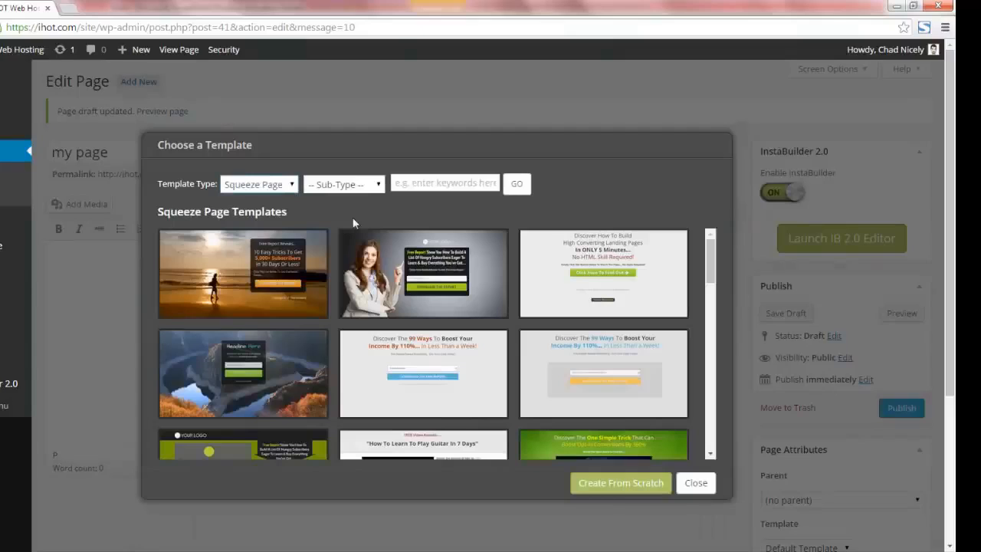
pyautogui.click(292, 191)
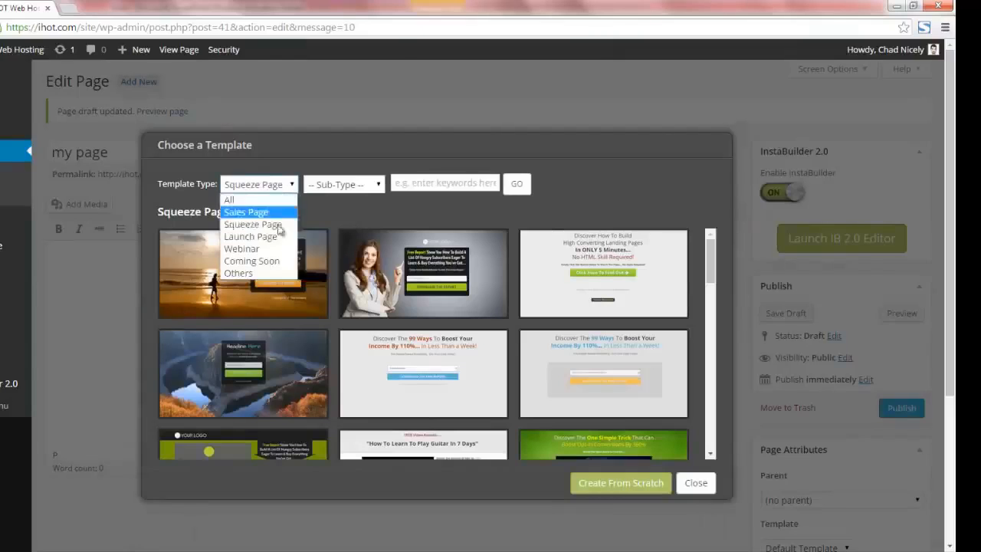
pyautogui.click(272, 238)
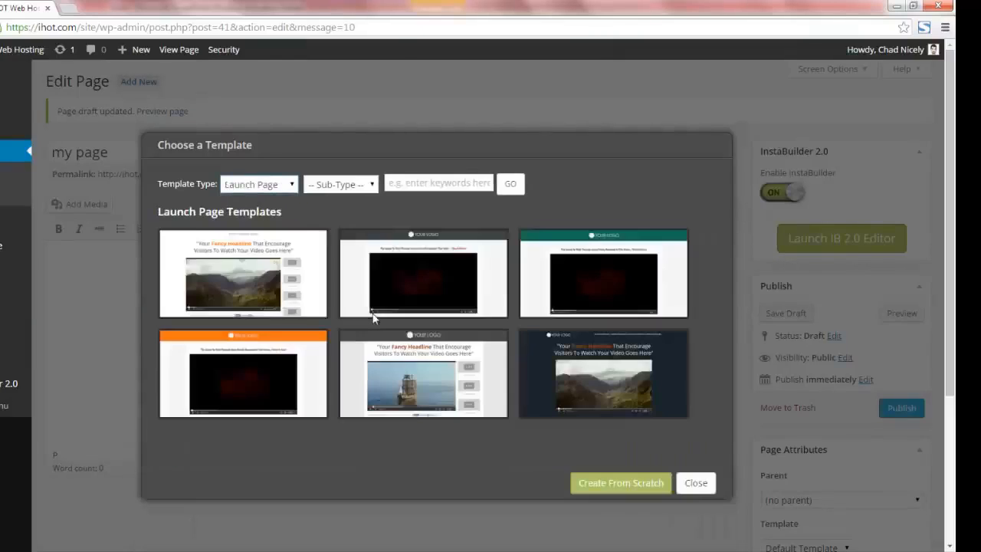
pyautogui.click(291, 186)
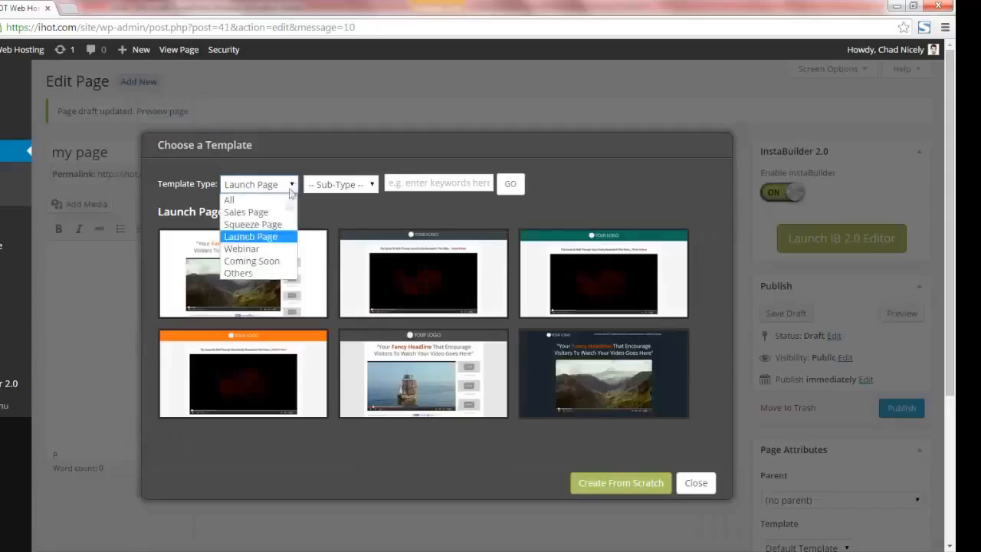
pyautogui.click(280, 249)
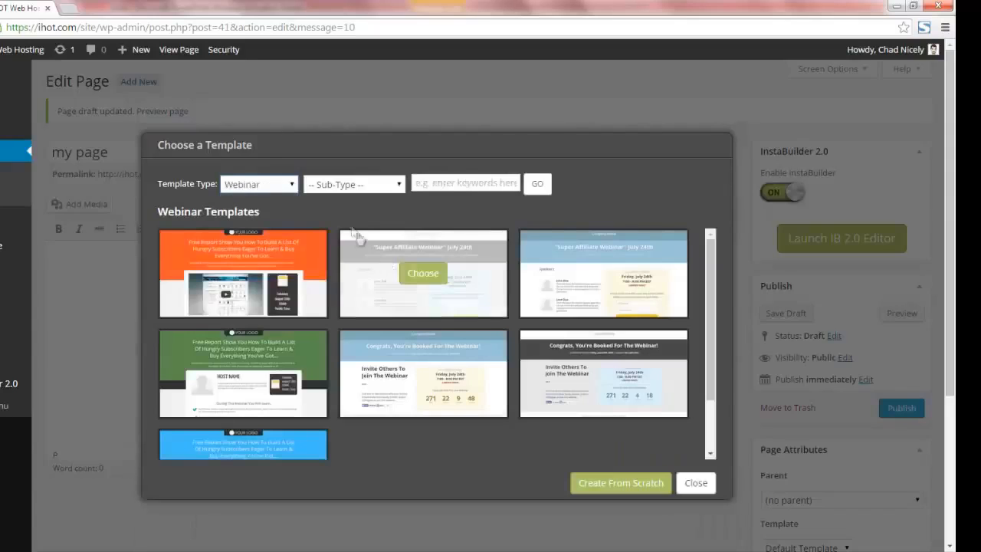
pyautogui.click(291, 185)
pyautogui.click(268, 260)
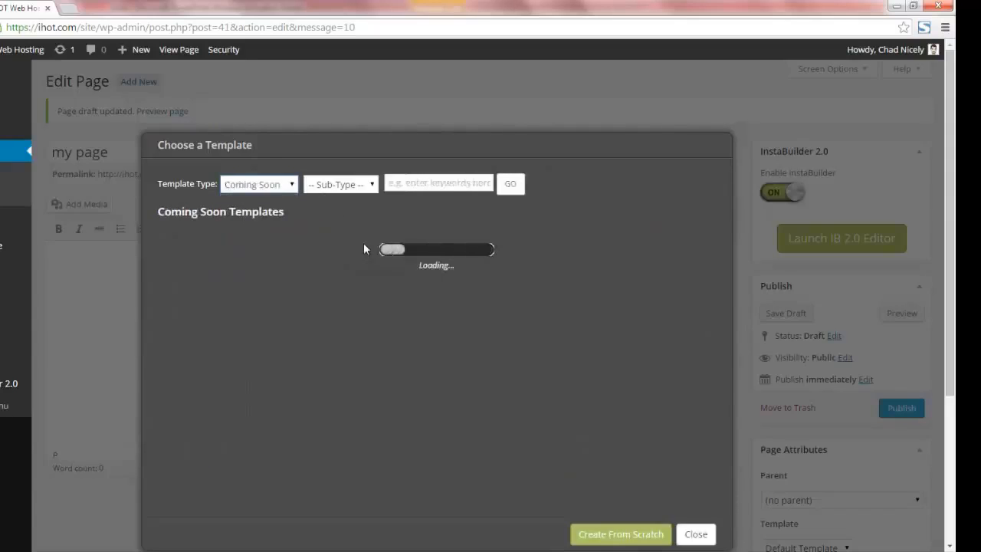
pyautogui.click(292, 187)
pyautogui.click(268, 270)
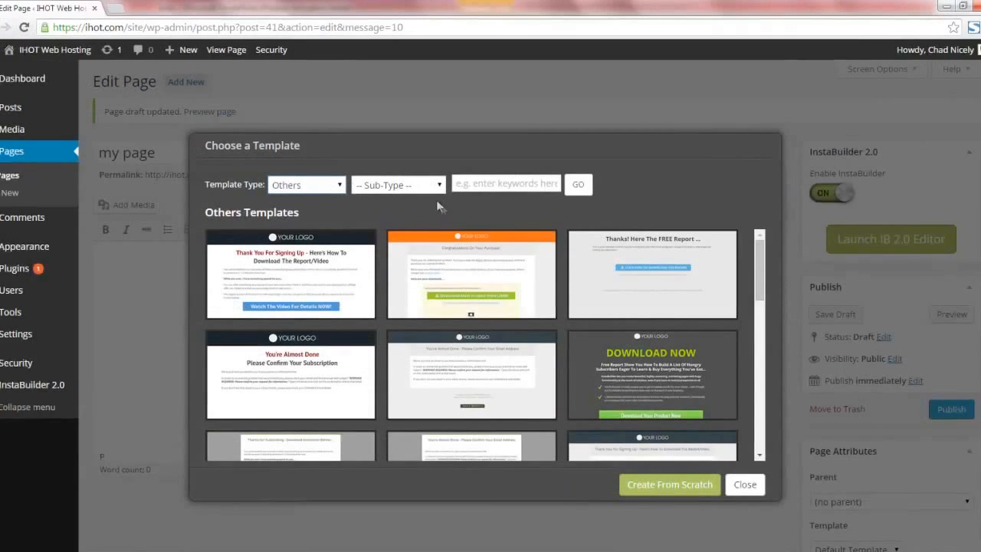
# Step: Filter the templates by the Sales Page type and look through its available sub-types
pyautogui.click(306, 184)
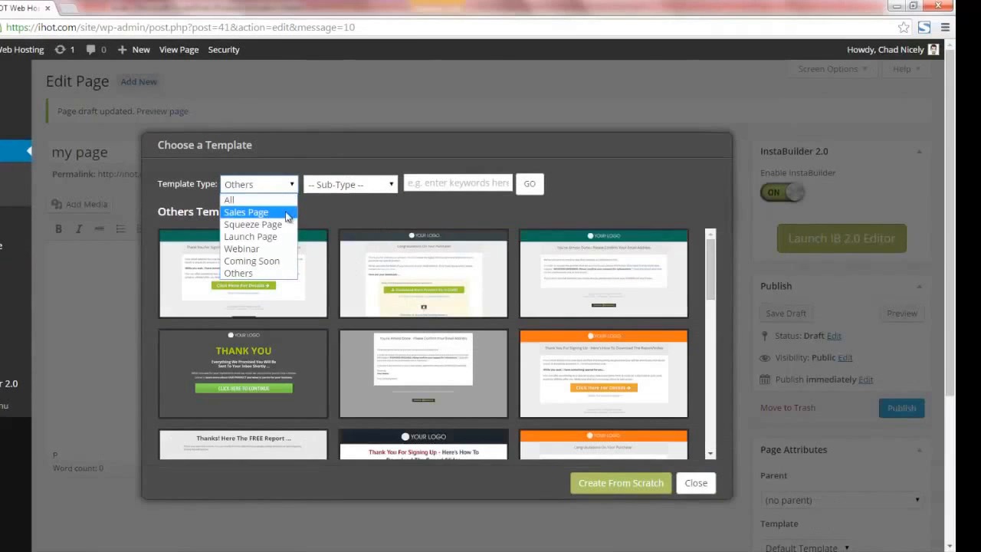
pyautogui.click(286, 213)
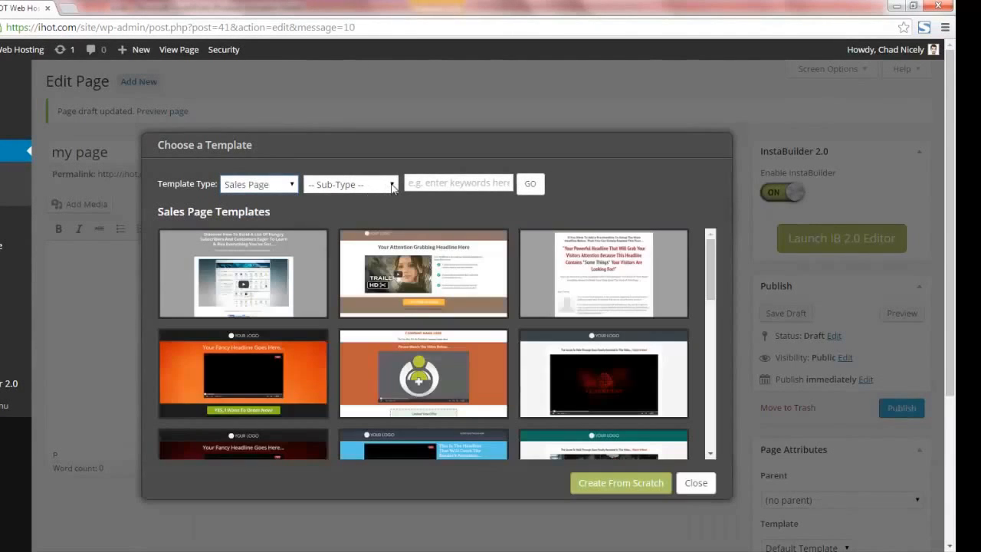
pyautogui.click(391, 185)
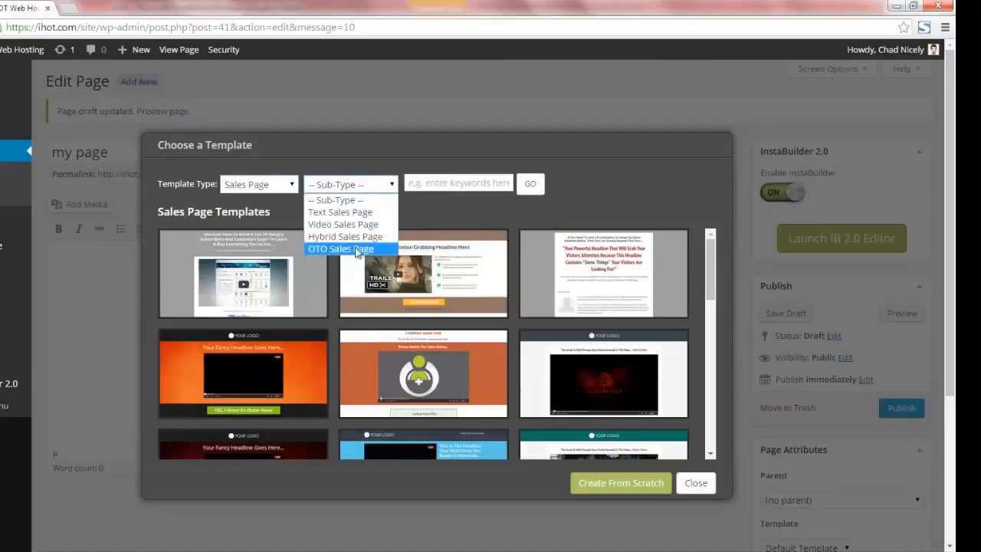
# Step: Show the Squeeze Page templates and view the Mini Squeeze and 3 Steps Opt-In sub-types
pyautogui.click(292, 185)
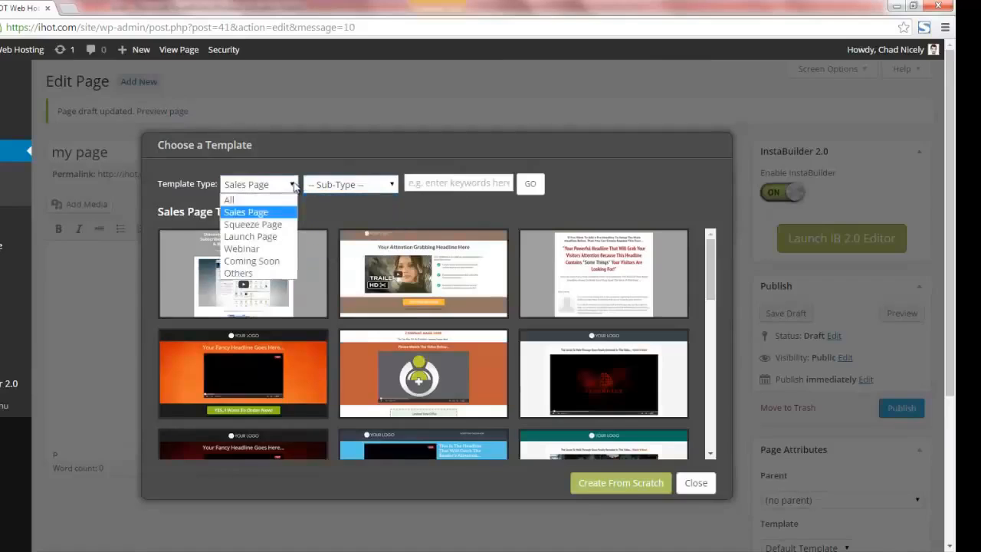
pyautogui.click(272, 225)
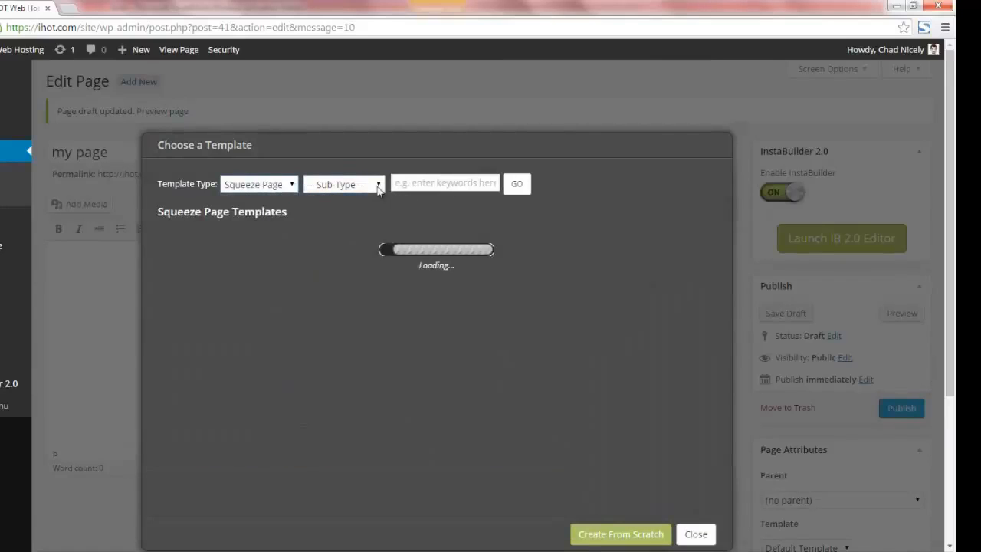
pyautogui.click(377, 187)
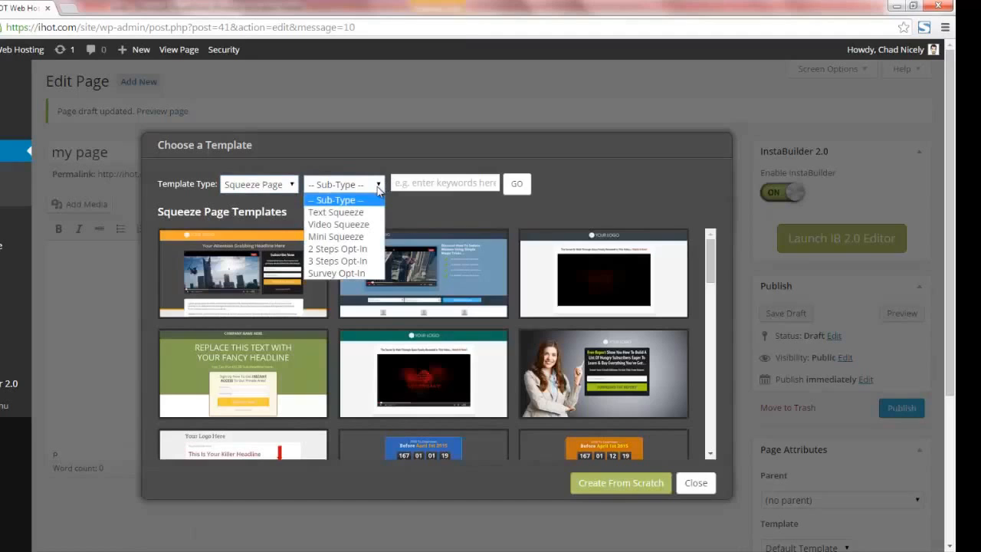
pyautogui.click(354, 236)
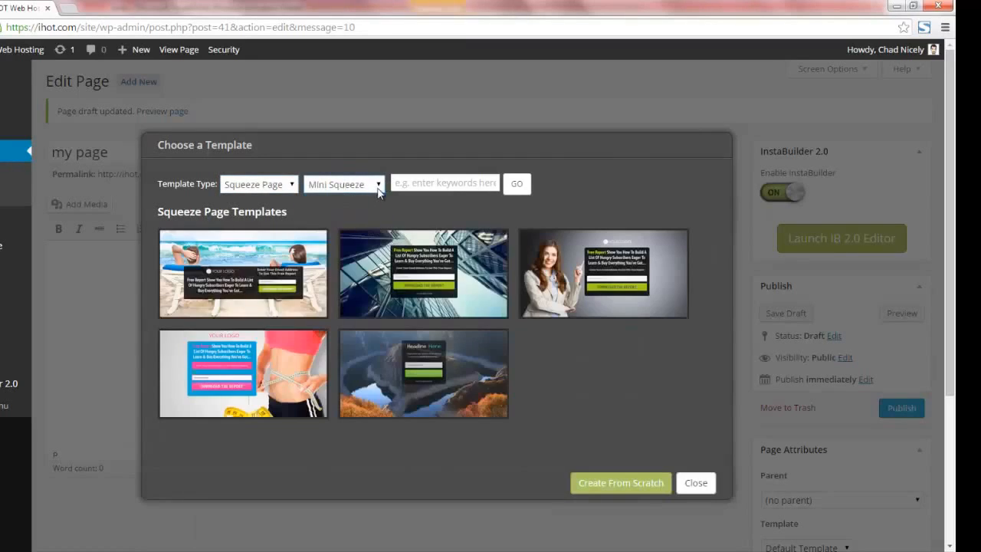
pyautogui.click(378, 187)
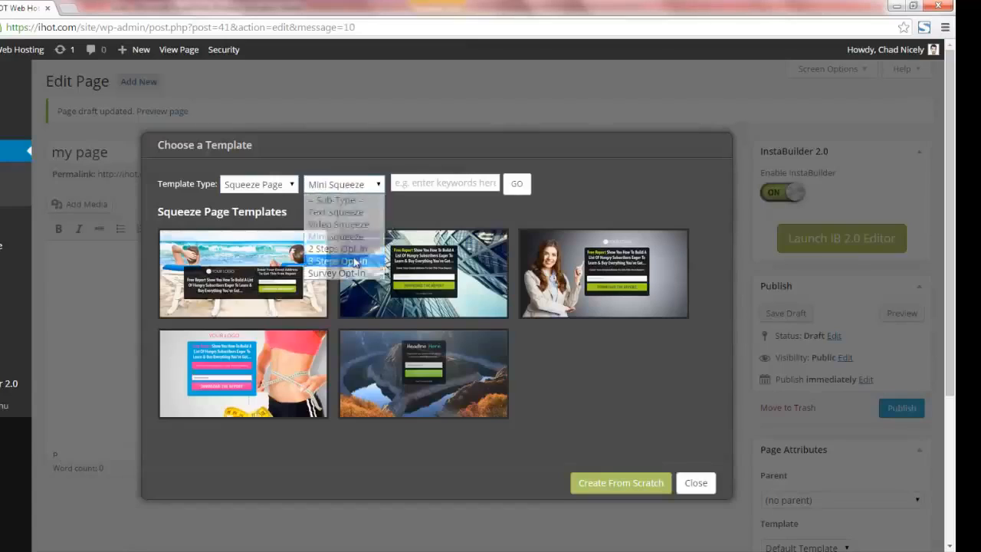
pyautogui.click(354, 261)
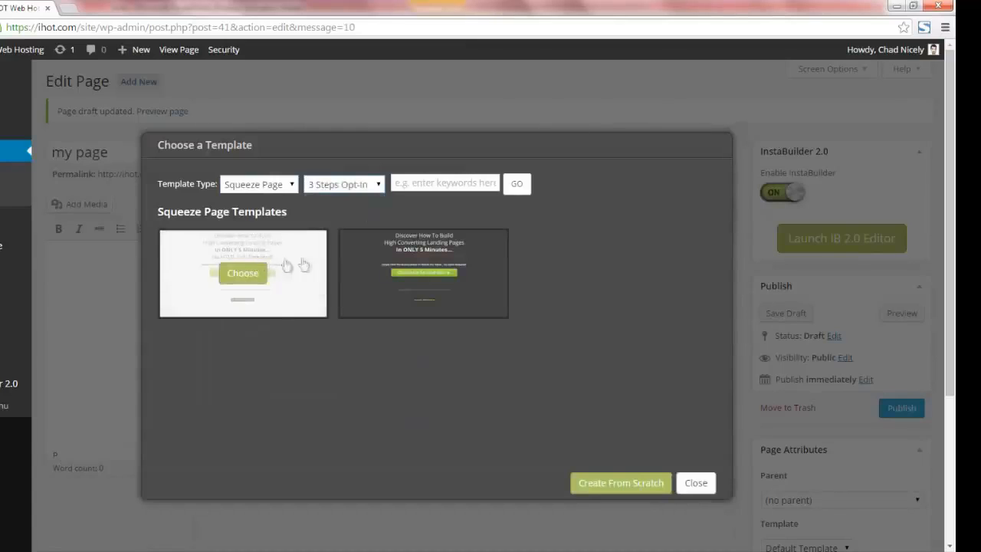
pyautogui.click(381, 188)
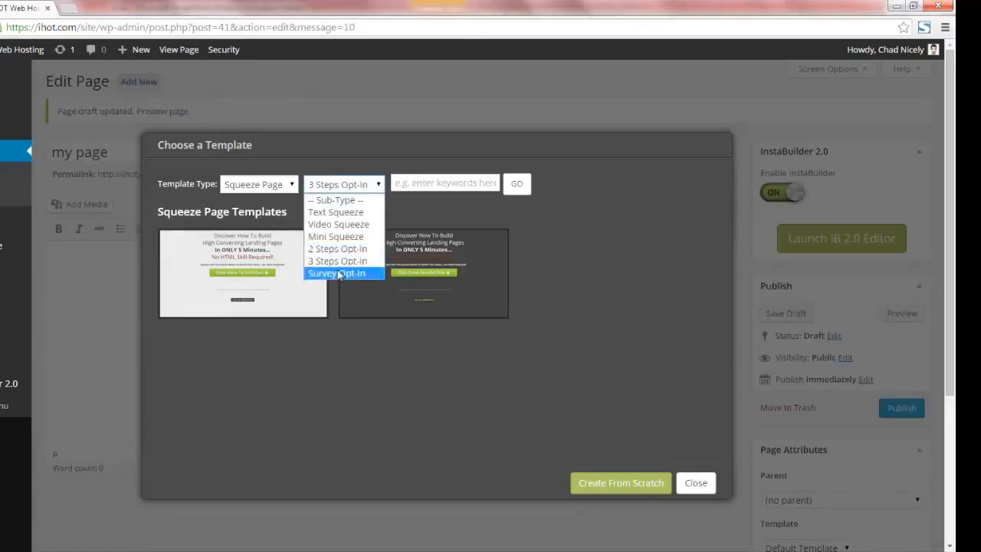
pyautogui.click(378, 187)
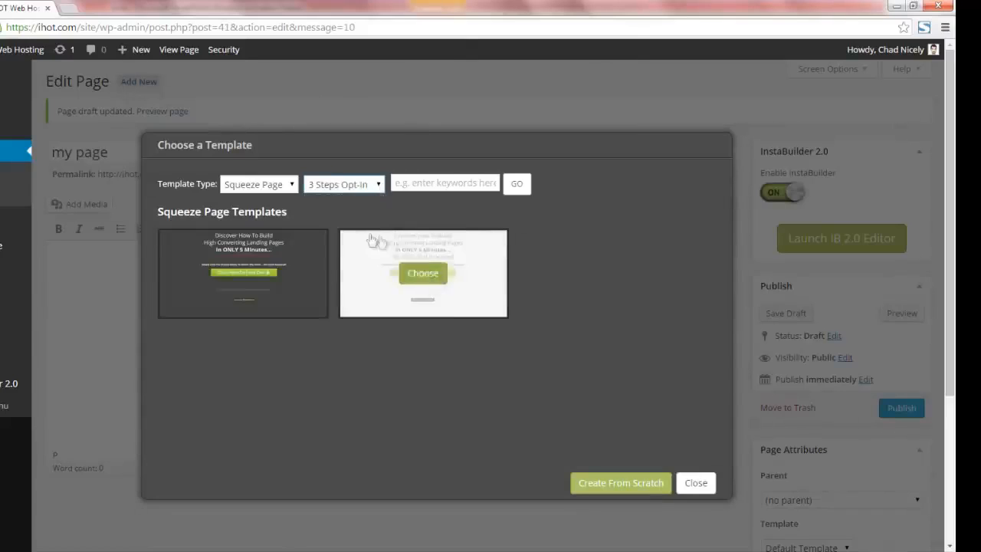
# Step: Filter the templates to Sales Page and choose the dark red video template headed "Your Fancy Headline Goes Here..."
pyautogui.click(292, 186)
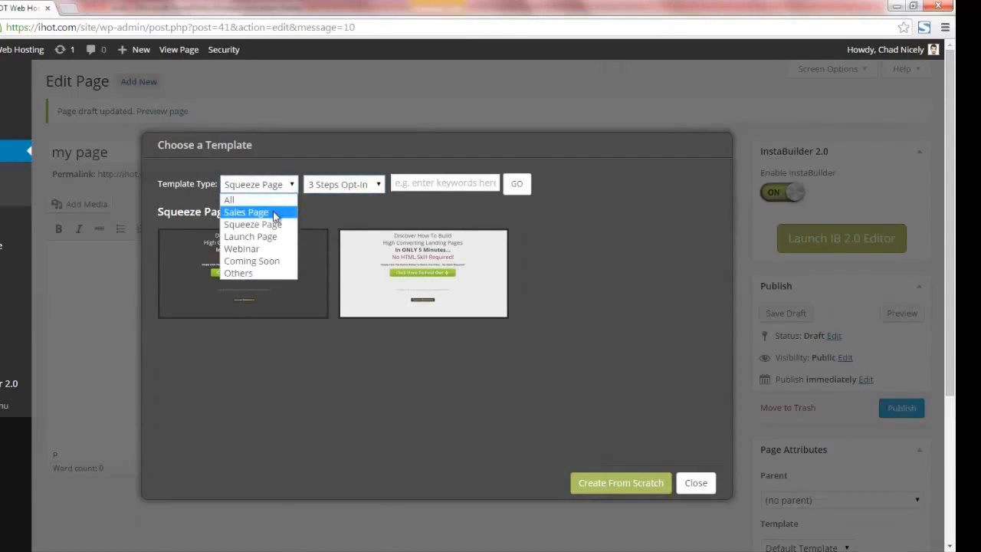
pyautogui.click(247, 213)
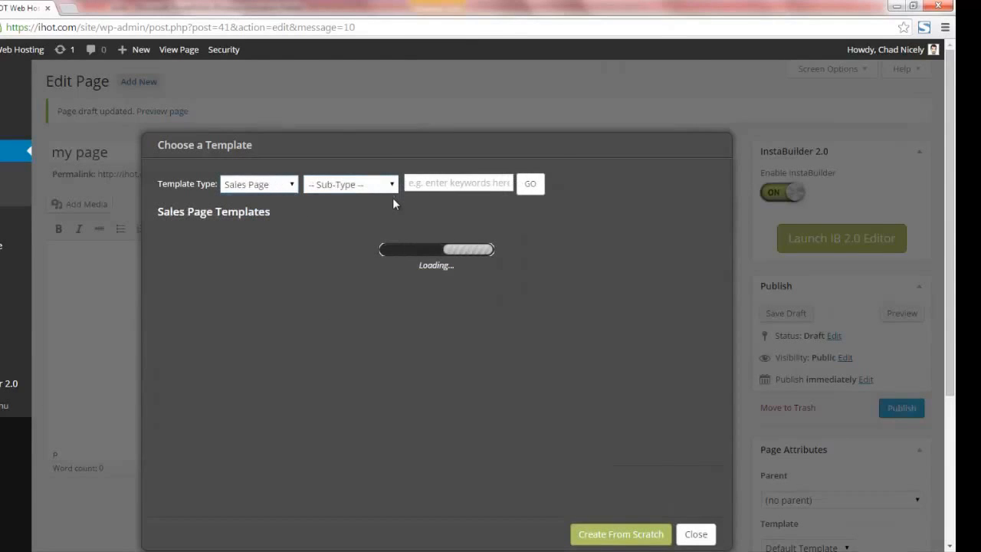
pyautogui.moveTo(706, 248); pyautogui.dragTo(702, 291)
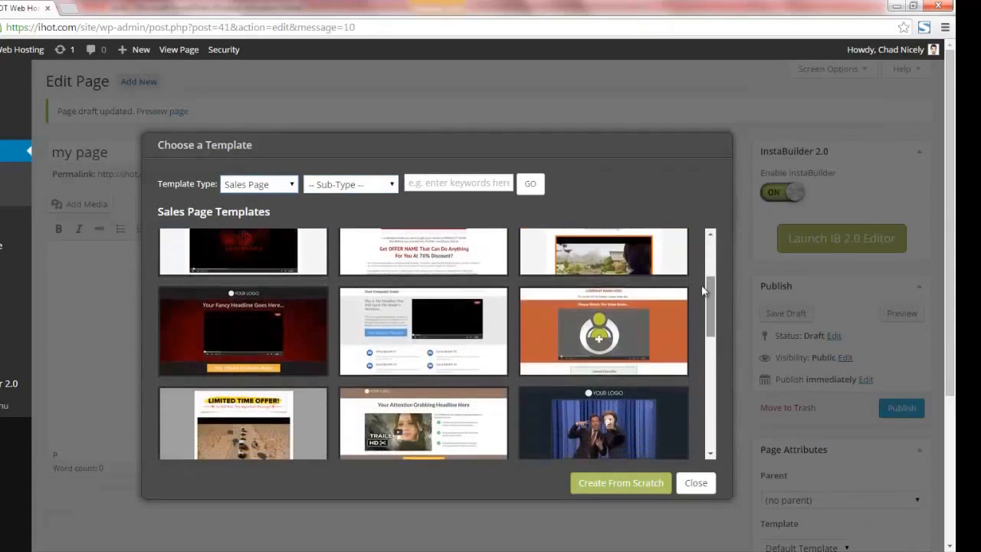
pyautogui.moveTo(249, 331)
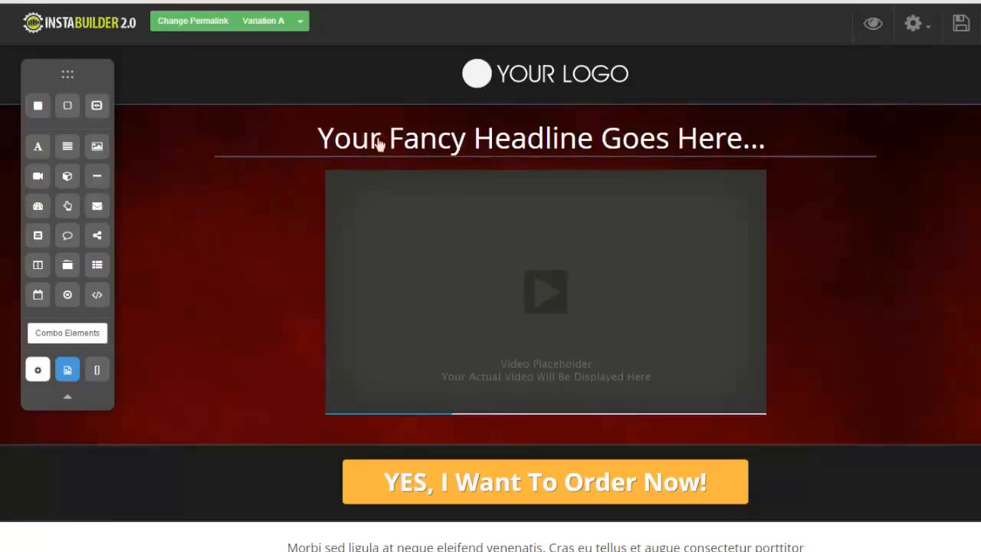
# Step: Replace the headline text above the video with "Change It On The Page" on a single line
pyautogui.click(557, 145)
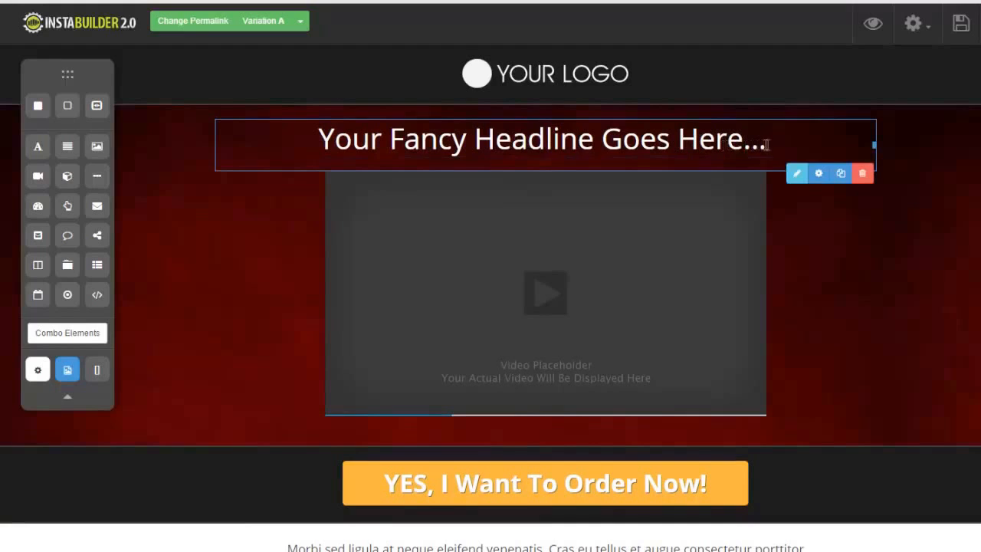
pyautogui.click(797, 175)
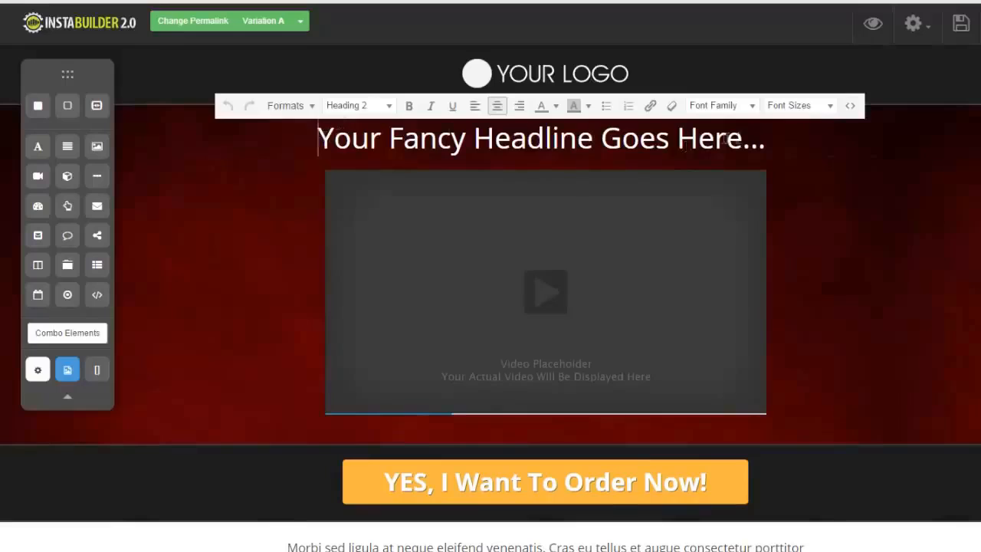
pyautogui.moveTo(767, 142); pyautogui.dragTo(316, 143)
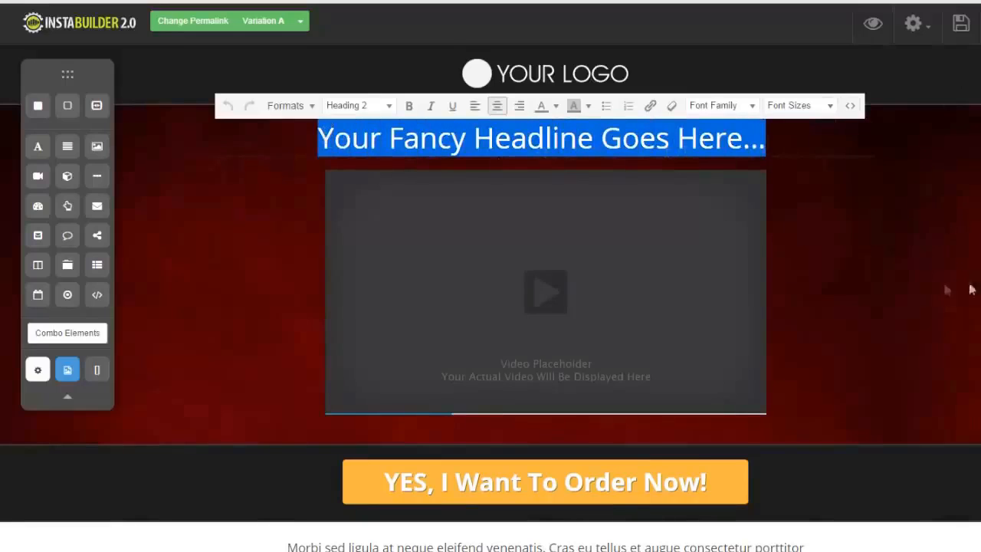
pyautogui.hotkey('ctrl', 'z')
pyautogui.hotkey('ctrl', 'y')
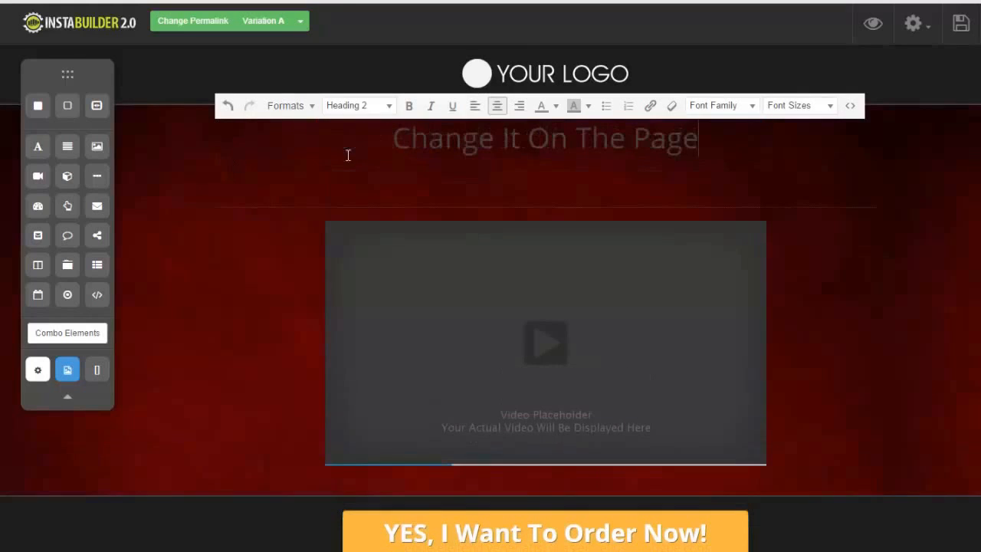
pyautogui.press('BackSpace')
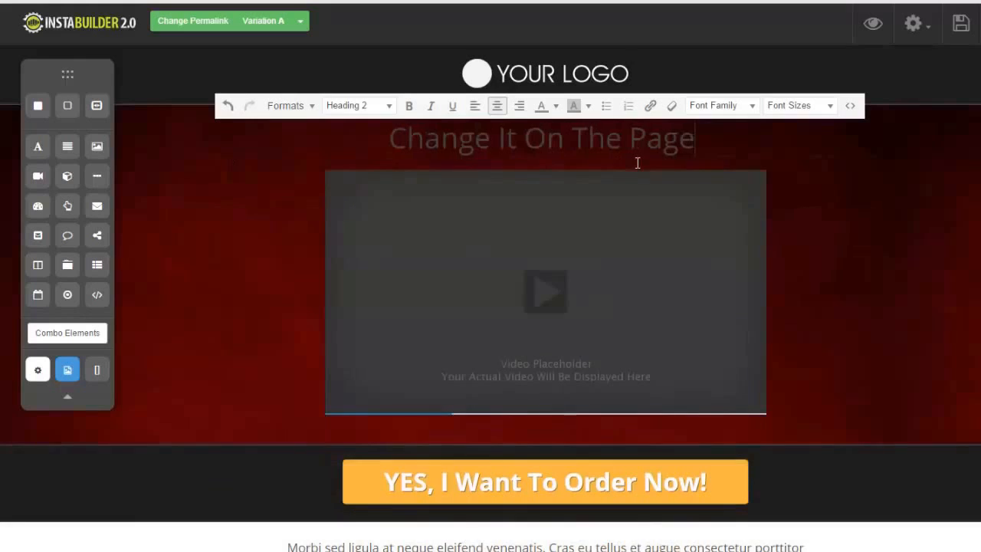
# Step: Set the text color of the "Change It On The Page" headline to white and finish editing it
pyautogui.moveTo(699, 138); pyautogui.dragTo(531, 117)
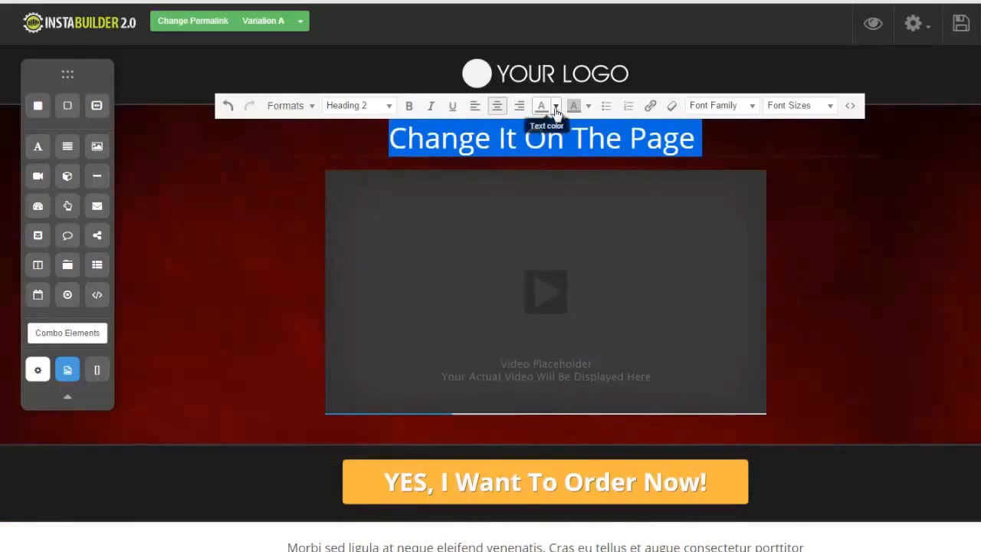
pyautogui.click(555, 106)
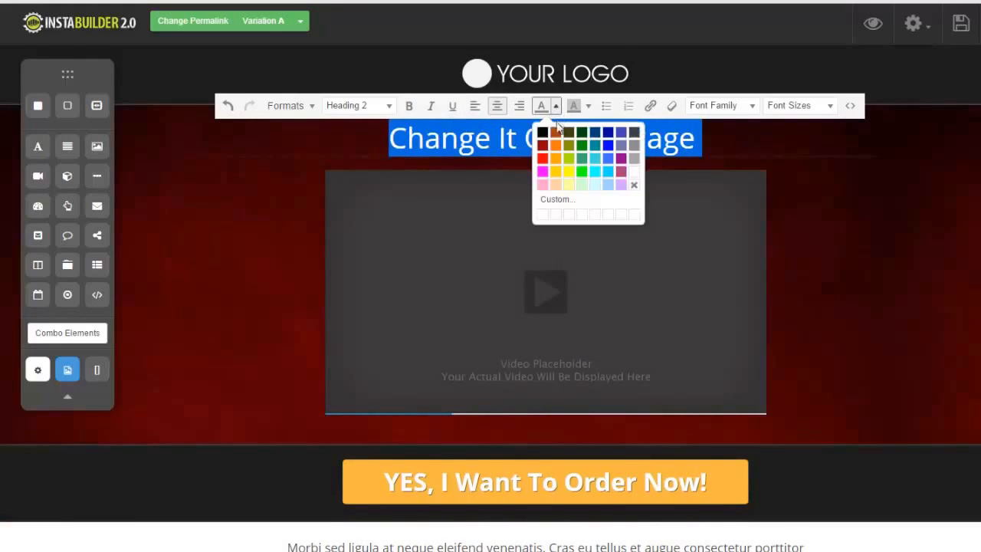
pyautogui.click(633, 171)
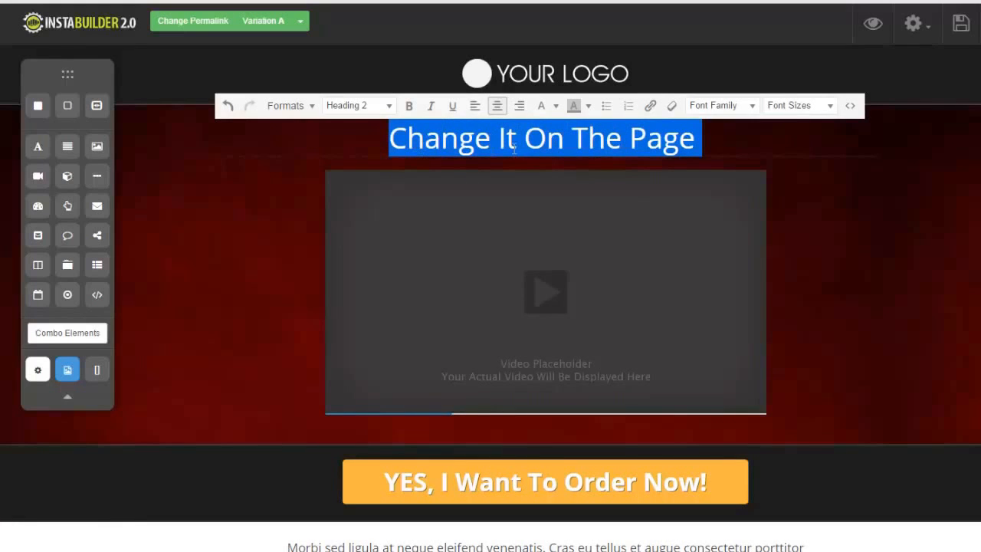
pyautogui.click(882, 257)
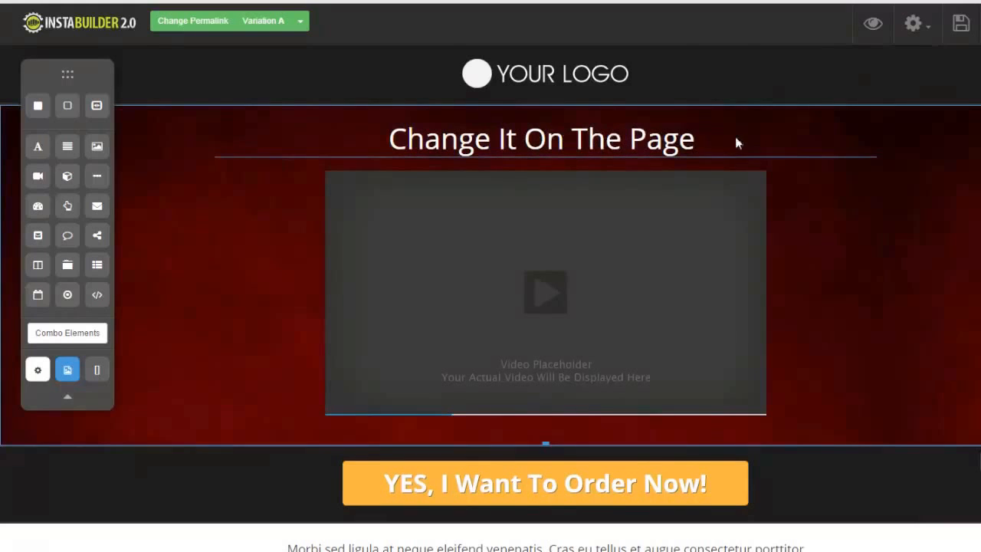
# Step: Move the "Change It On The Page" headline below the video placeholder within the red section
pyautogui.moveTo(686, 134)
pyautogui.moveTo(741, 132); pyautogui.dragTo(732, 388)
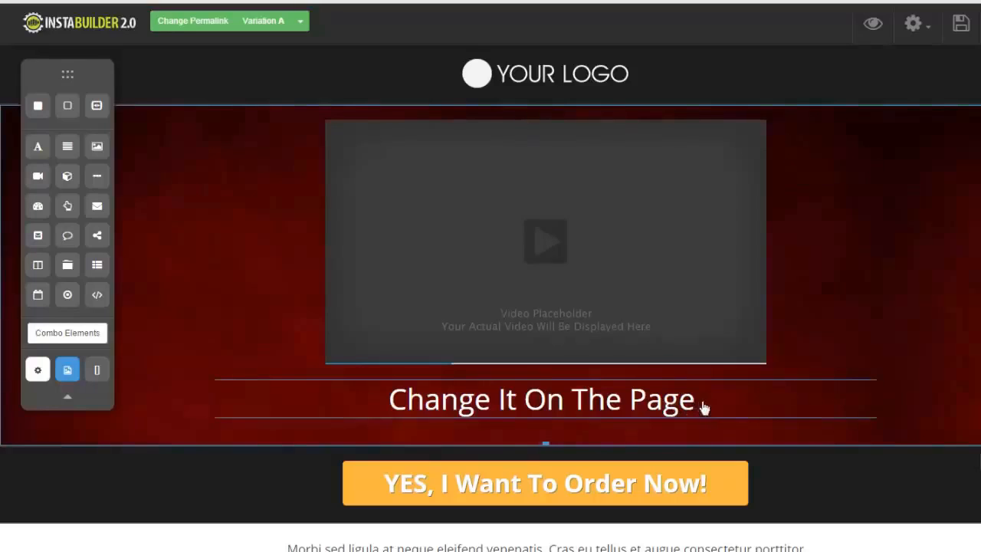
# Step: Duplicate the "Change It On The Page" headline and move one copy above the video placeholder
pyautogui.moveTo(755, 403)
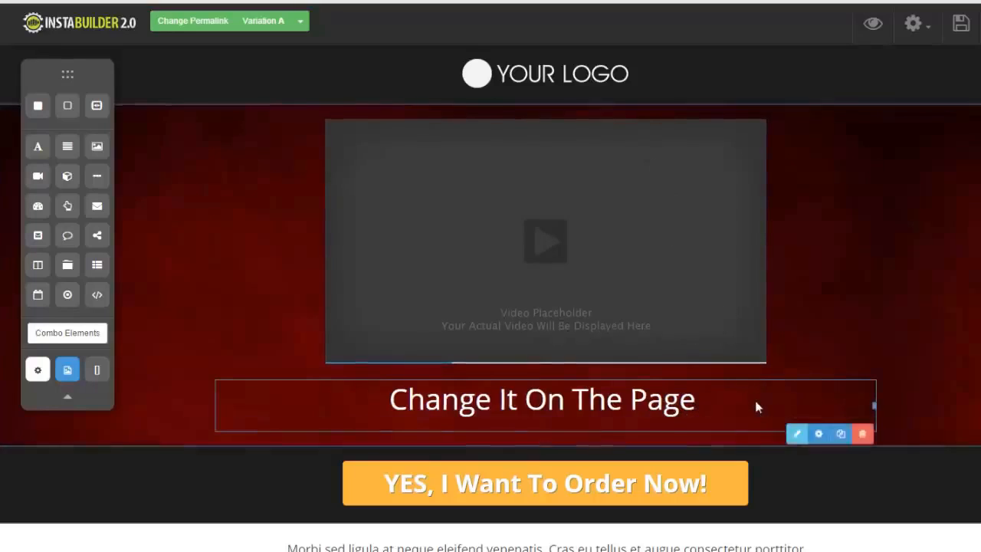
pyautogui.click(840, 434)
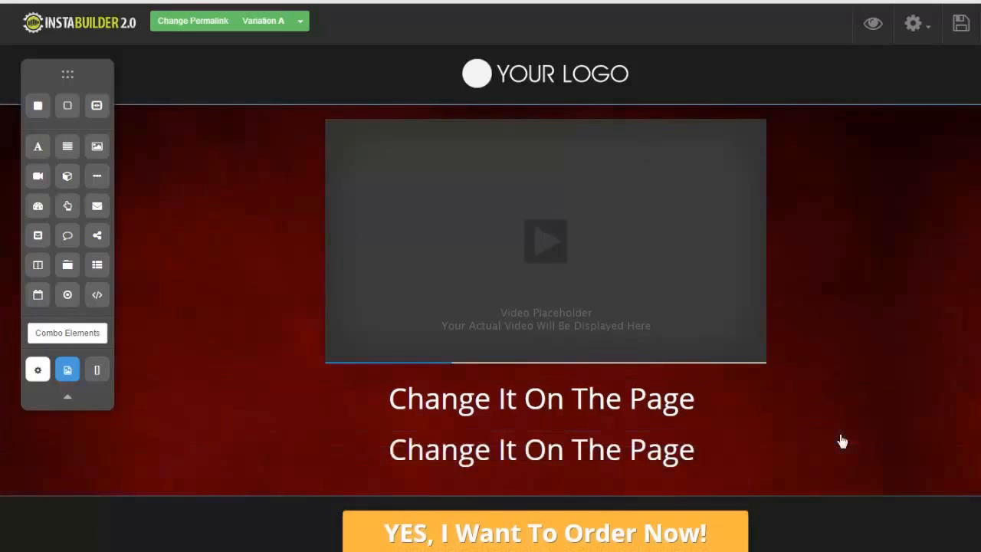
pyautogui.moveTo(746, 390); pyautogui.dragTo(748, 129)
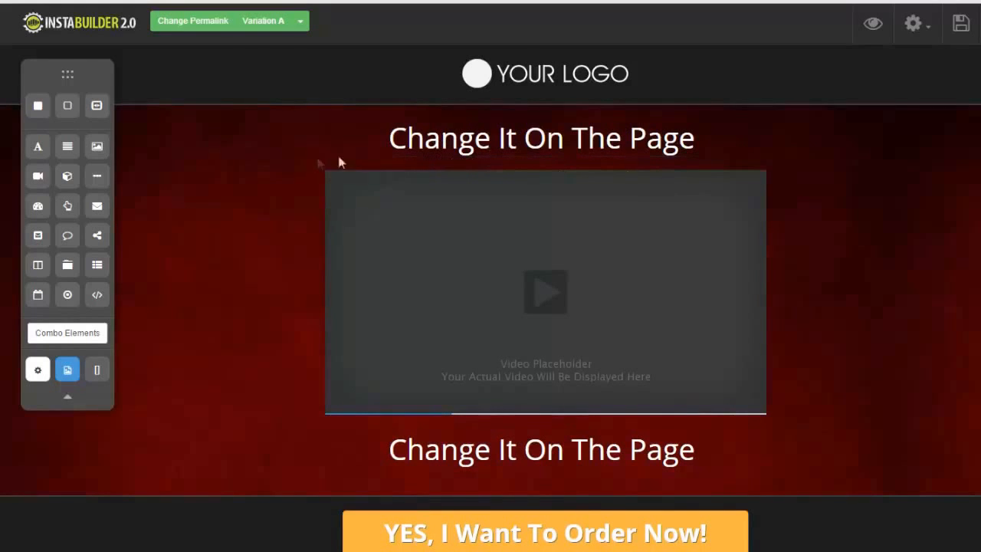
# Step: Add a text element between the top headline and the video placeholder and set its text color to white
pyautogui.moveTo(64, 149); pyautogui.dragTo(374, 198)
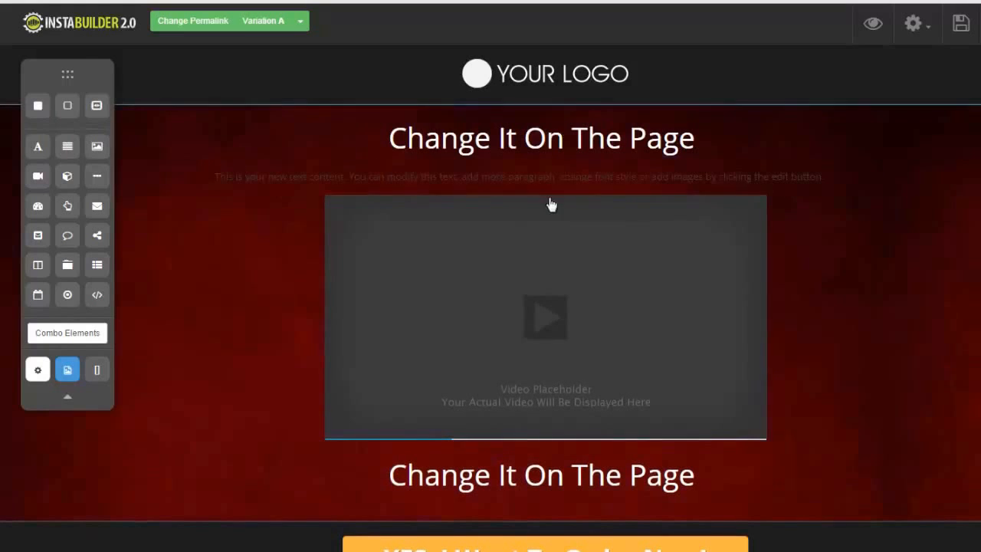
pyautogui.click(801, 184)
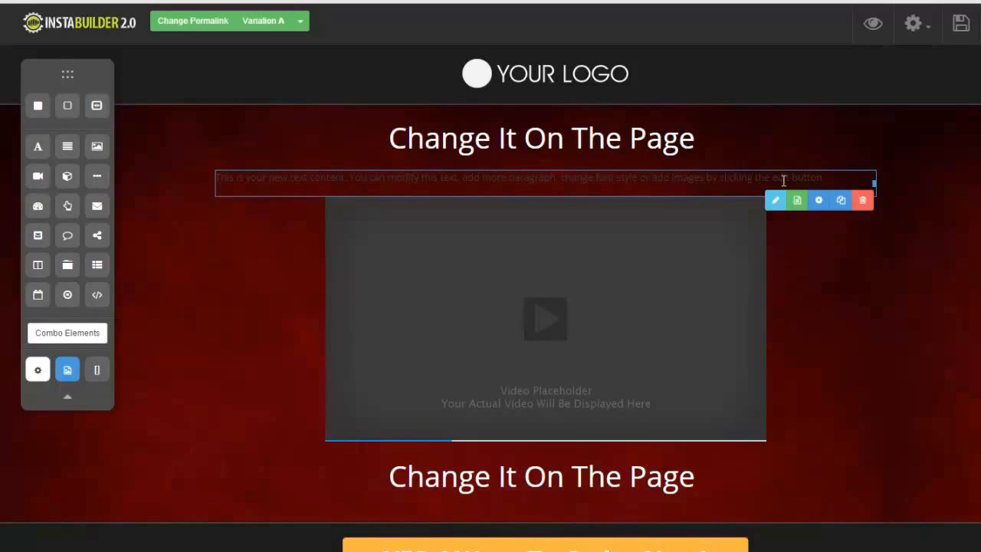
pyautogui.click(777, 203)
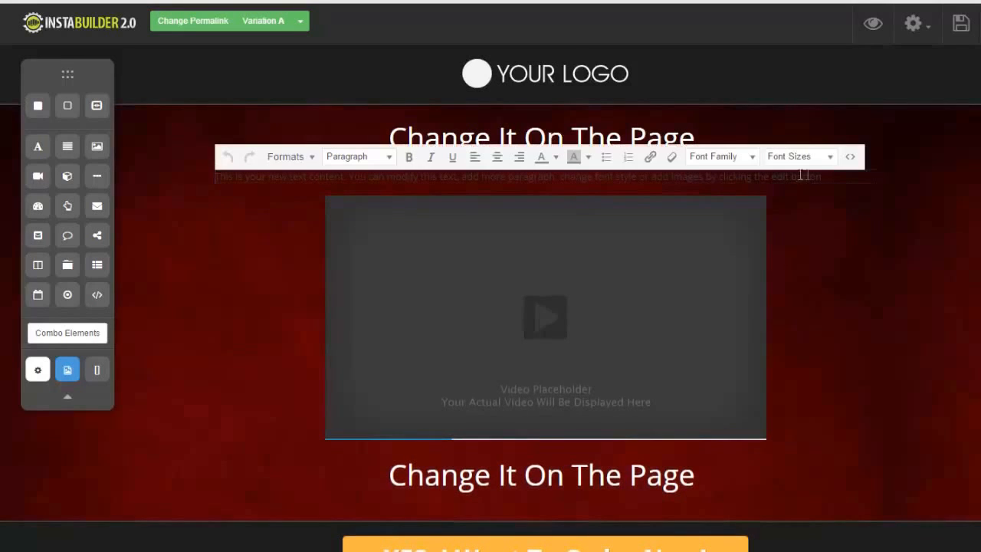
pyautogui.moveTo(832, 174); pyautogui.dragTo(217, 178)
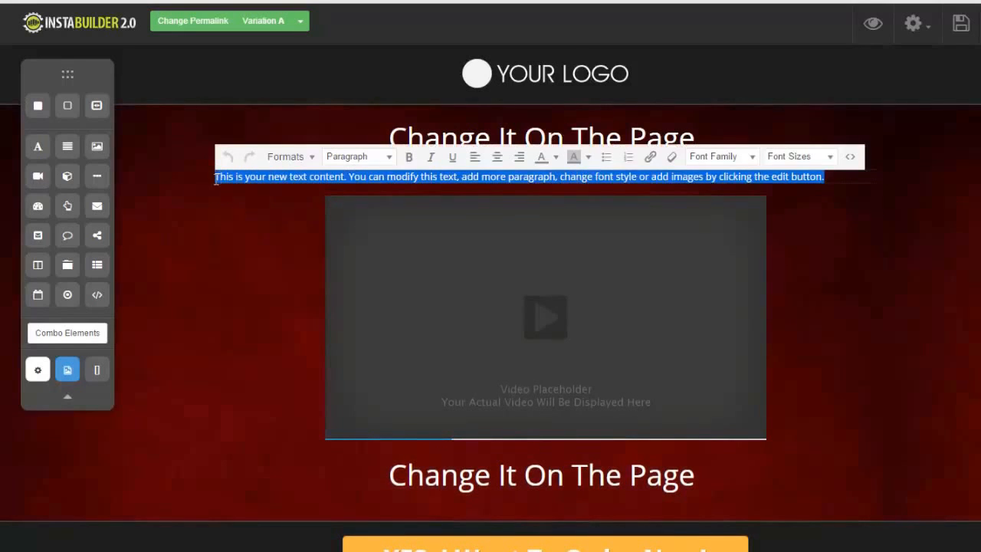
pyautogui.click(555, 157)
pyautogui.click(634, 236)
pyautogui.click(783, 227)
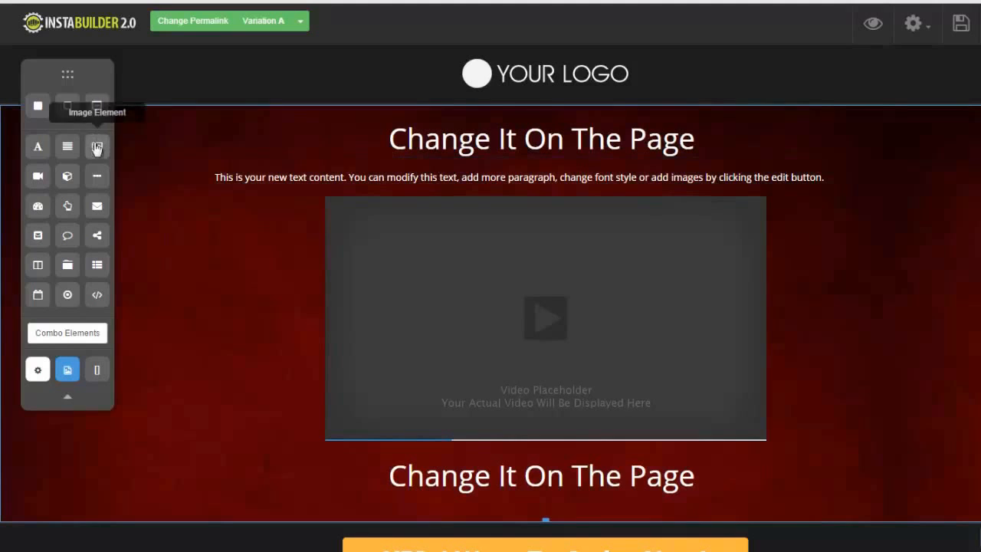
# Step: Add an image element between the text paragraph and the video placeholder and open its image settings
pyautogui.moveTo(97, 148); pyautogui.dragTo(544, 201)
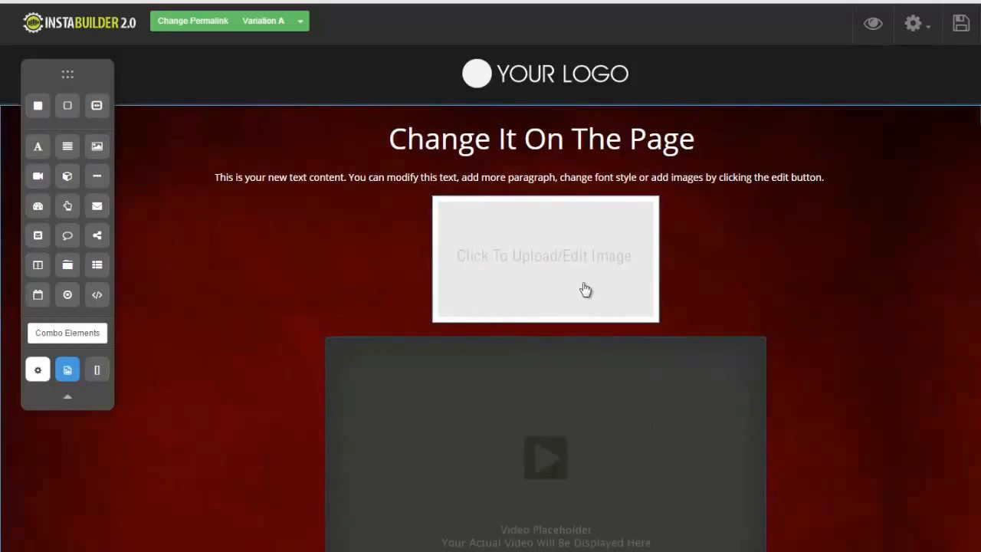
pyautogui.moveTo(559, 250)
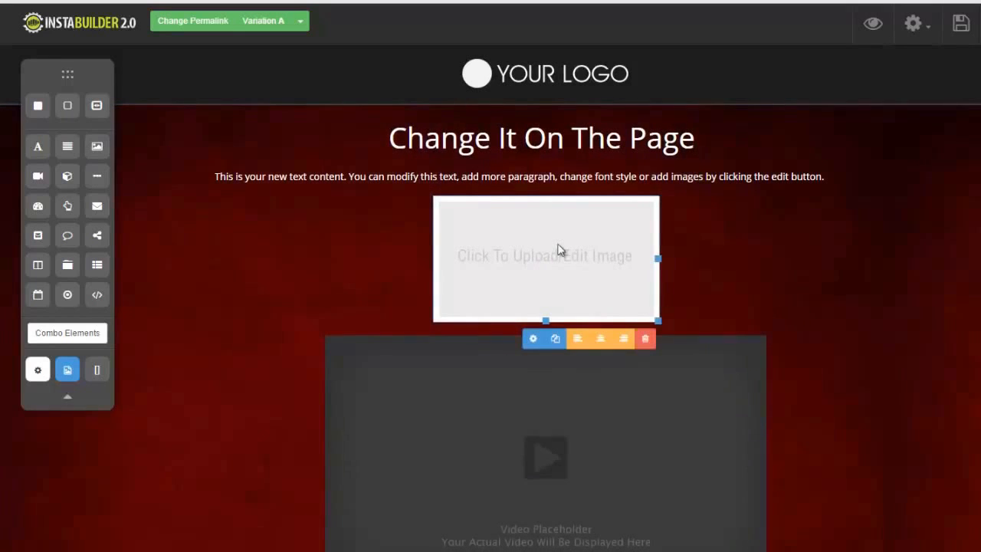
pyautogui.click(534, 340)
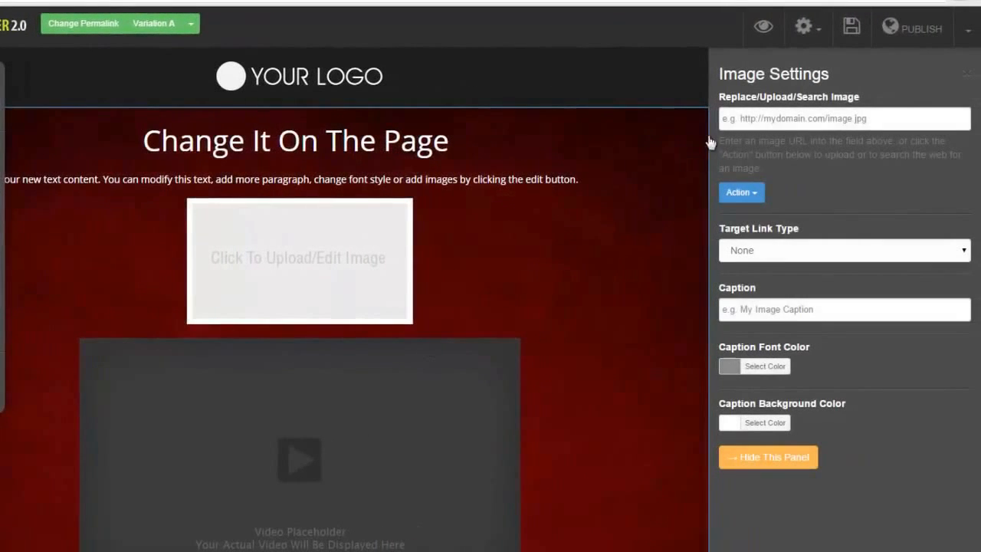
pyautogui.click(880, 118)
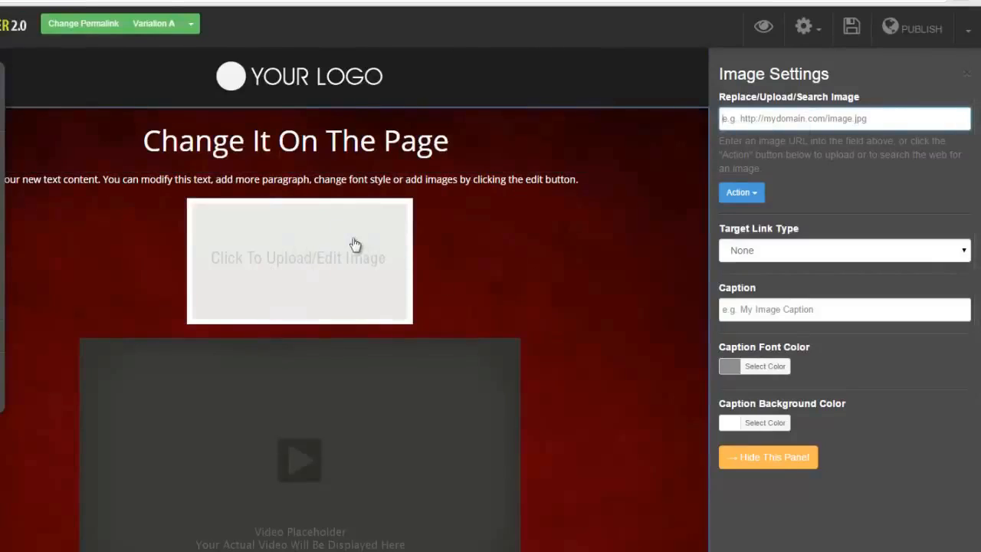
# Step: Search the web for "car" images and use the red sports car picture in the image element
pyautogui.click(754, 199)
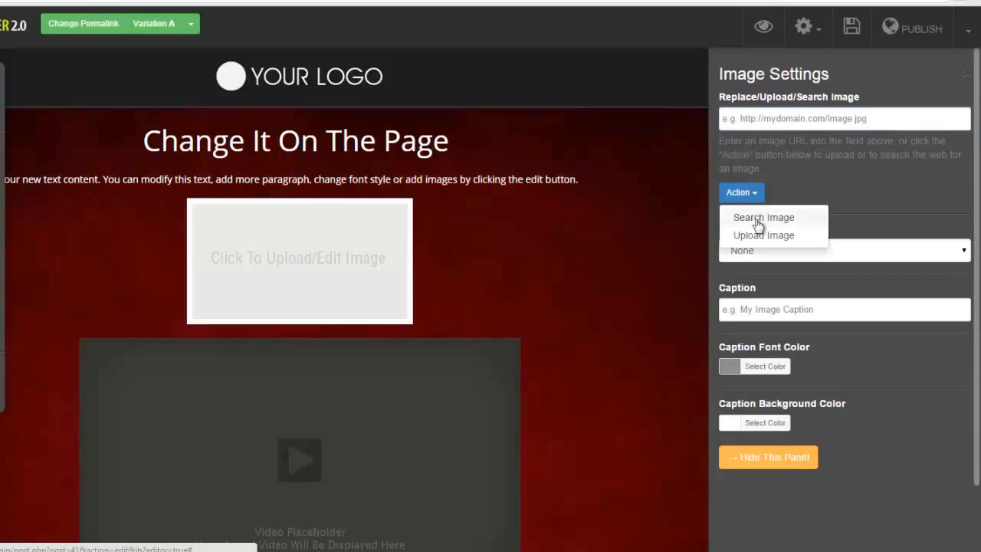
pyautogui.click(759, 220)
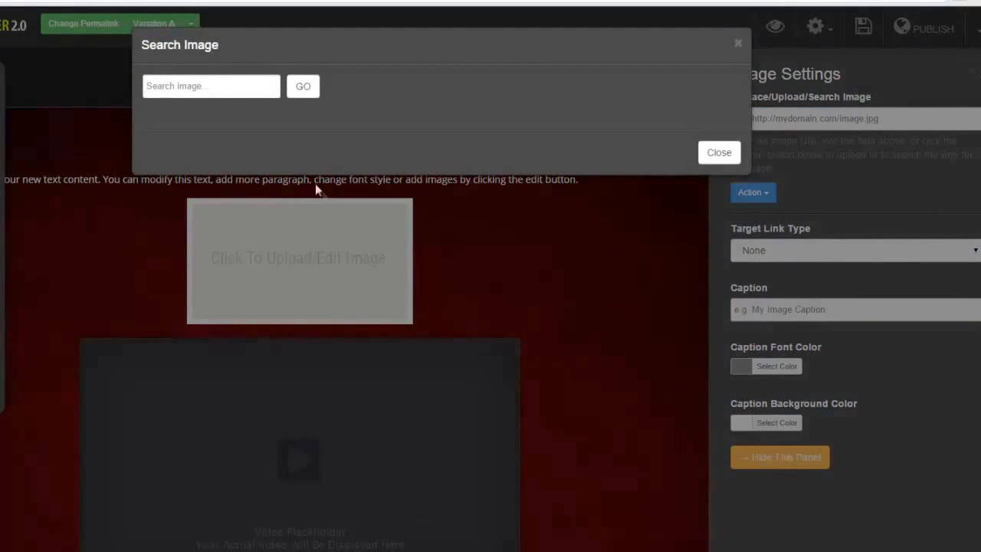
pyautogui.click(222, 90)
pyautogui.write('car')
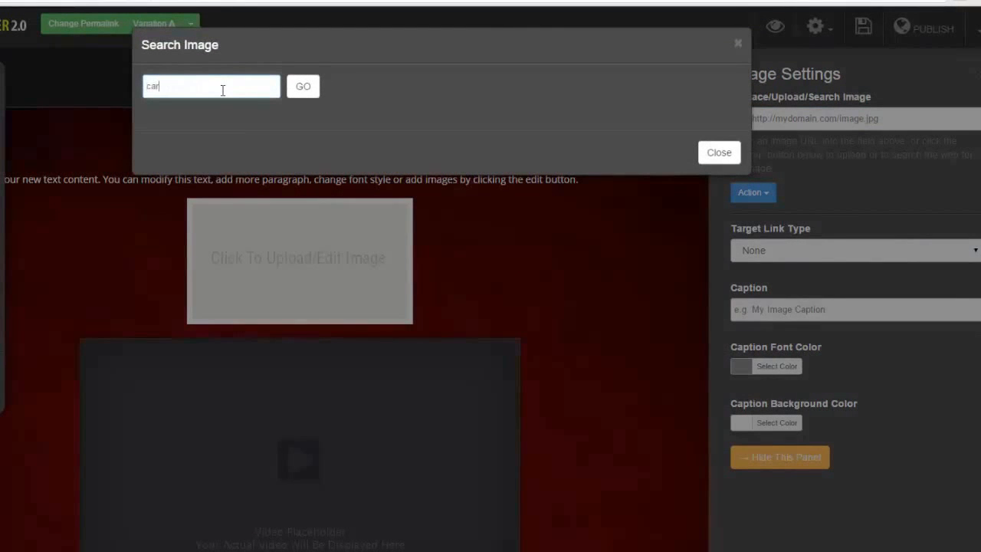
pyautogui.click(304, 88)
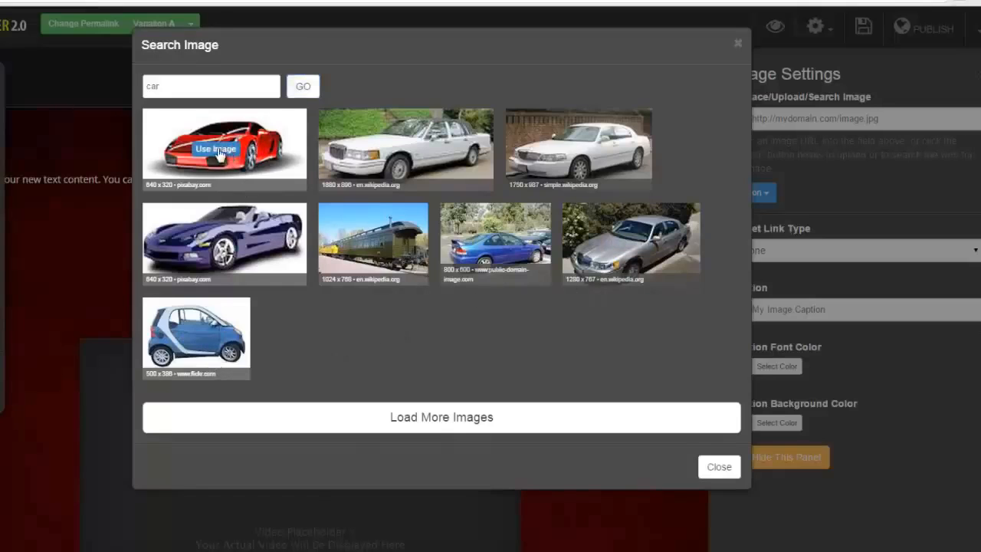
pyautogui.click(217, 148)
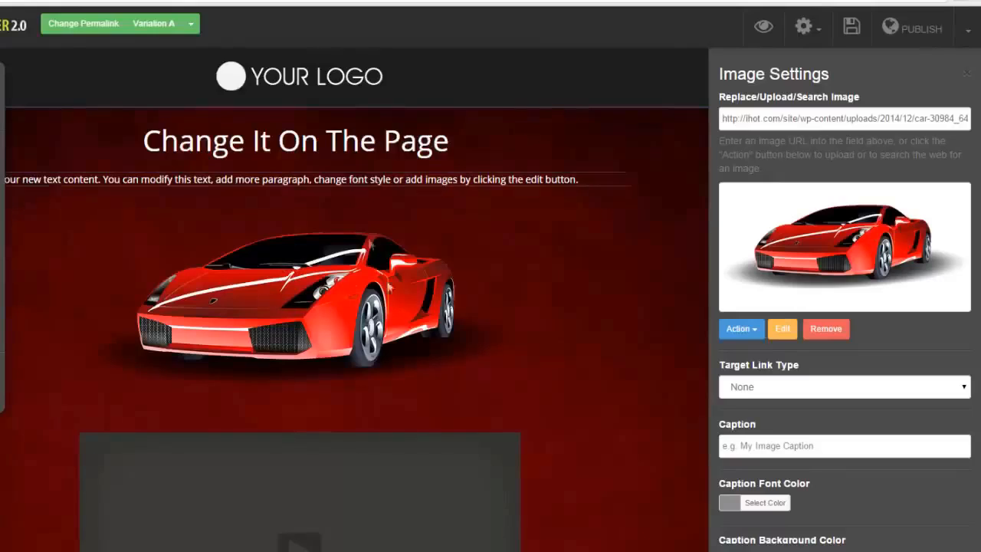
# Step: Move the red car image above the text paragraph, directly under the top headline
pyautogui.click(380, 309)
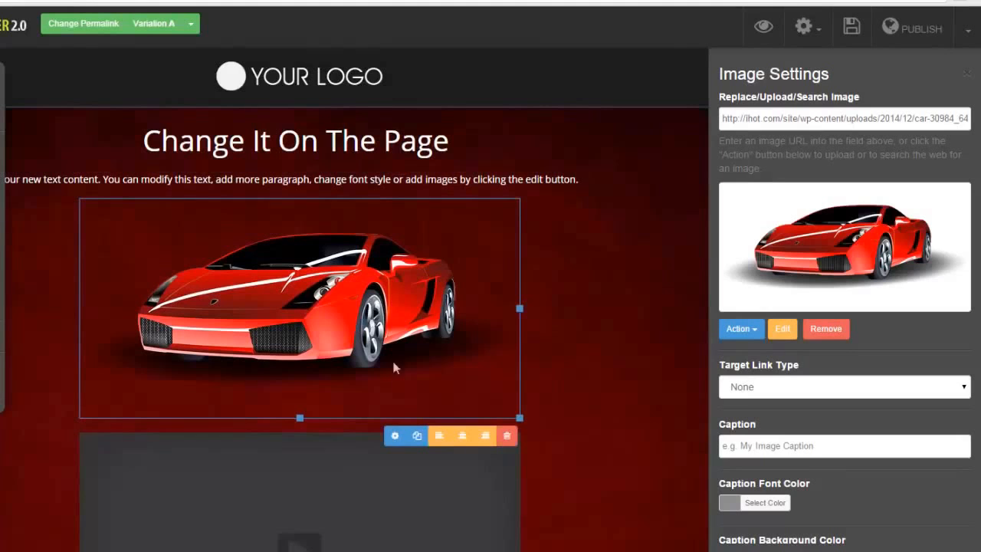
pyautogui.moveTo(416, 322); pyautogui.dragTo(407, 174)
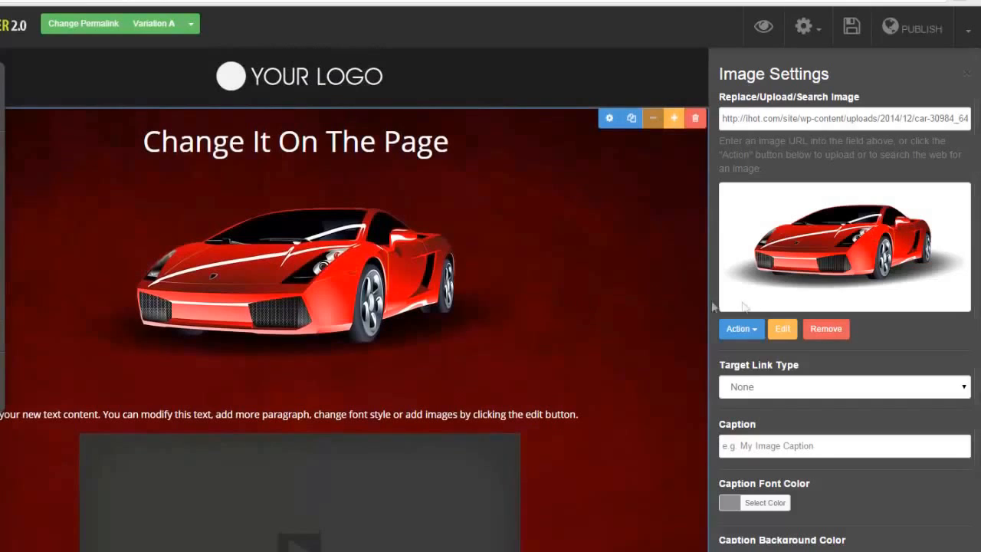
# Step: Check the image editor for the red car picture and view its available target link types
pyautogui.click(783, 331)
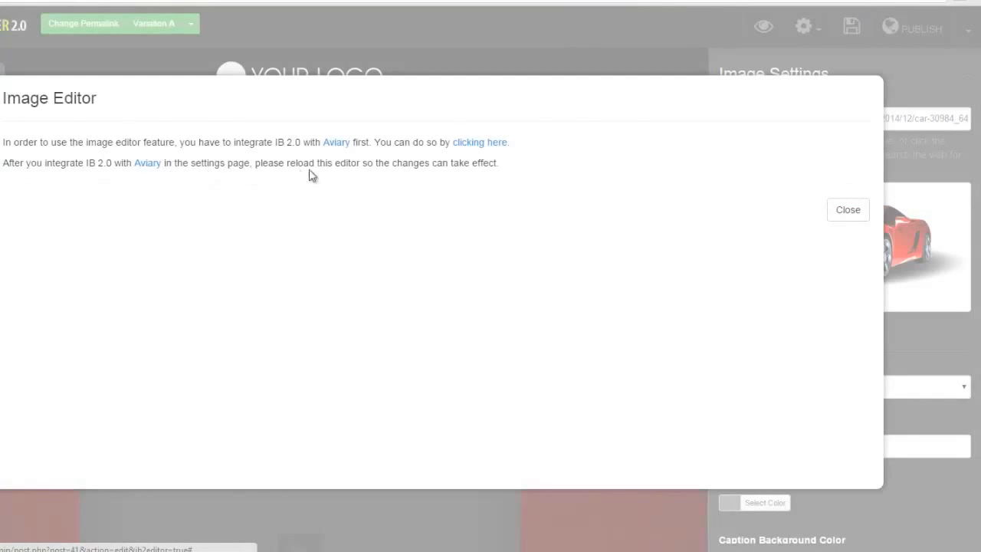
pyautogui.click(855, 215)
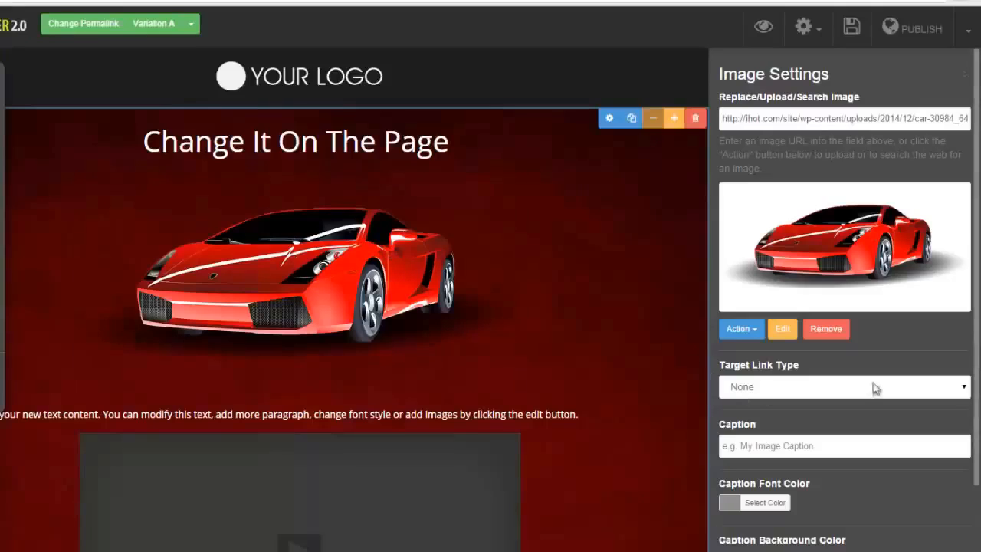
pyautogui.click(963, 389)
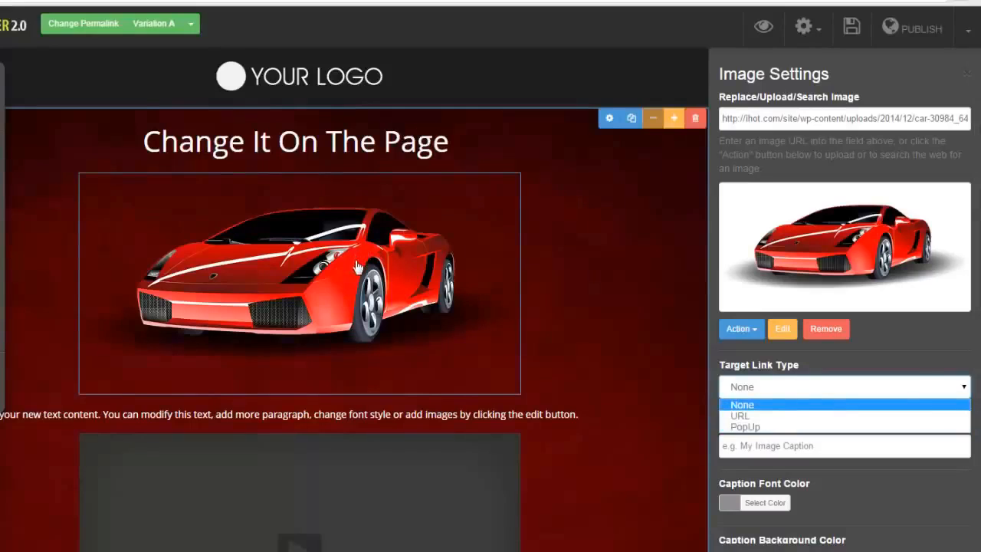
pyautogui.click(620, 434)
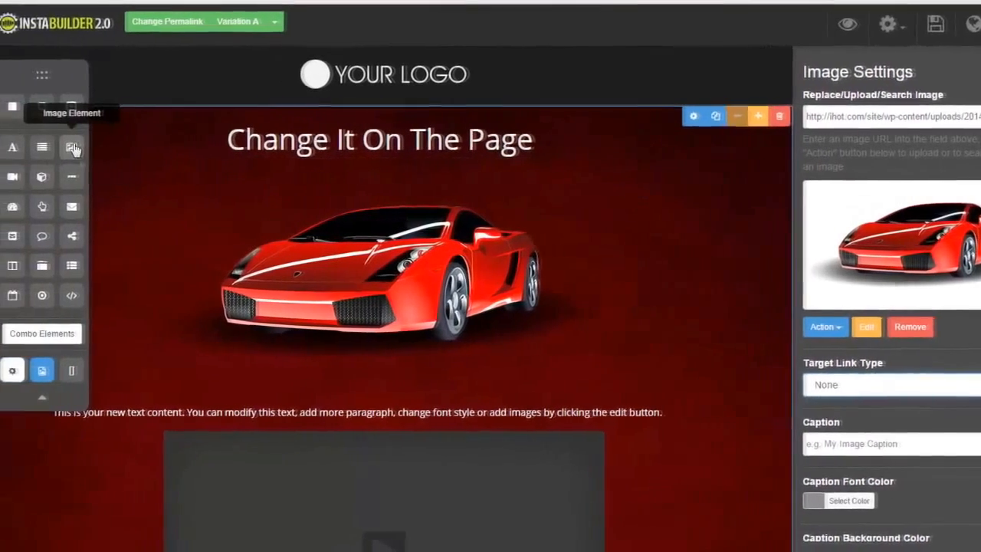
# Step: Add a video element directly under the top headline and delete the red car image and the lower video placeholder
pyautogui.moveTo(38, 177); pyautogui.dragTo(419, 184)
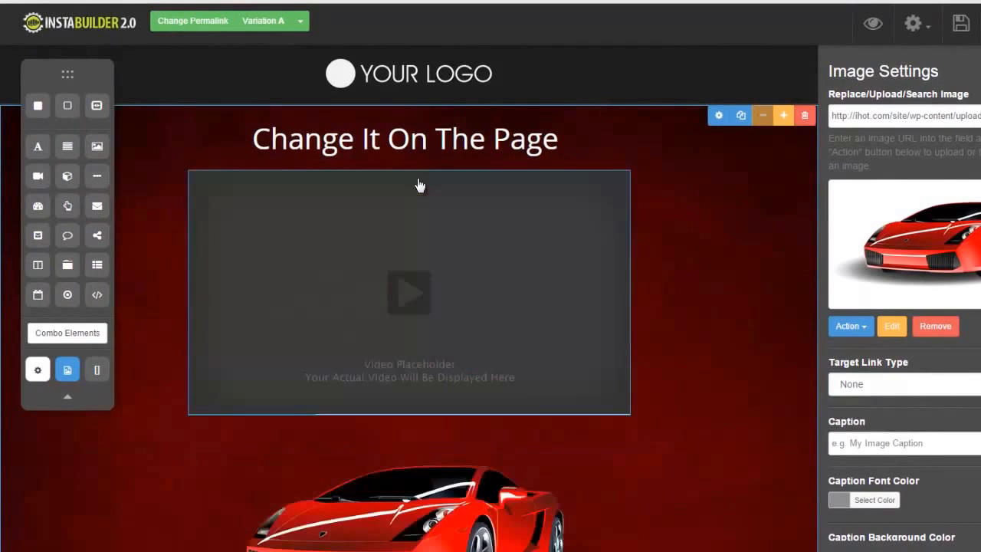
pyautogui.click(617, 443)
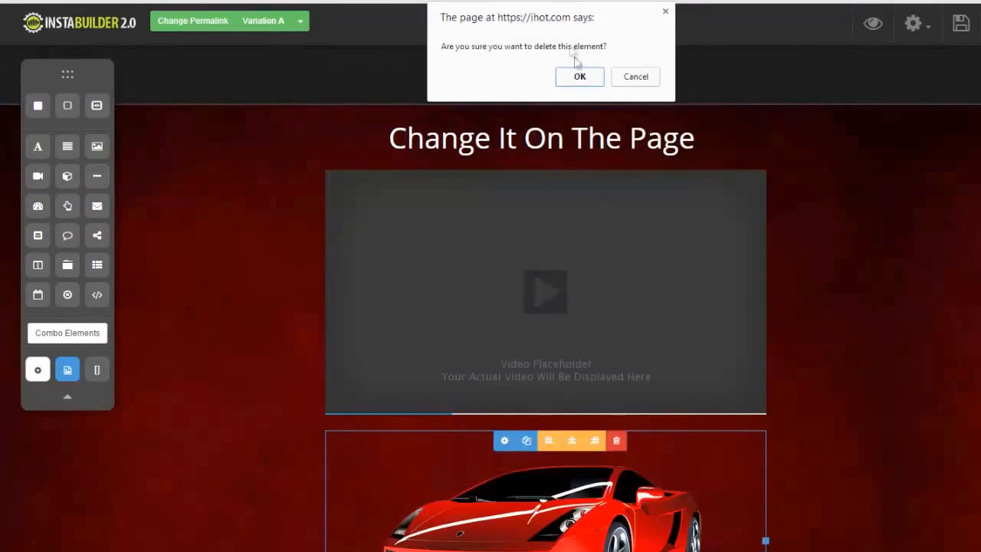
pyautogui.click(578, 76)
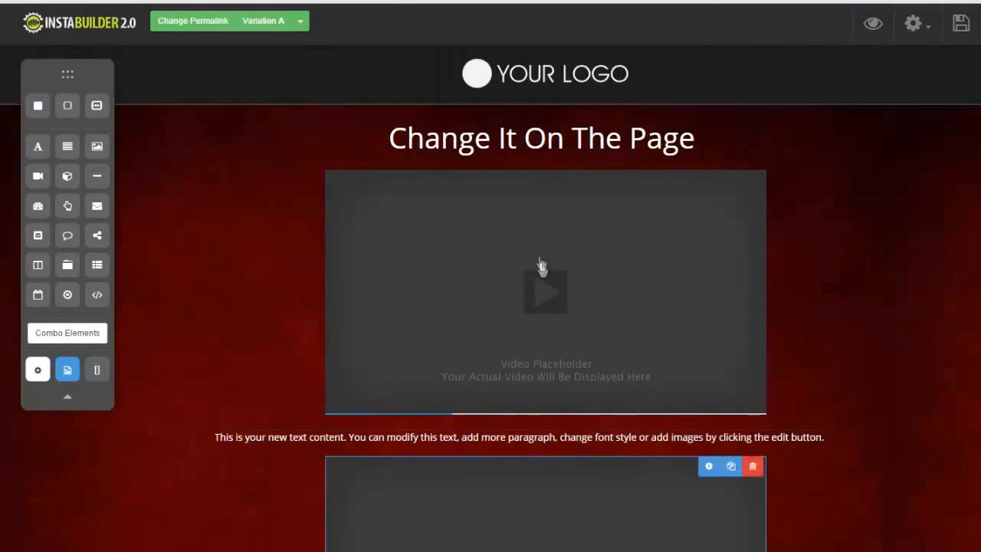
pyautogui.click(753, 466)
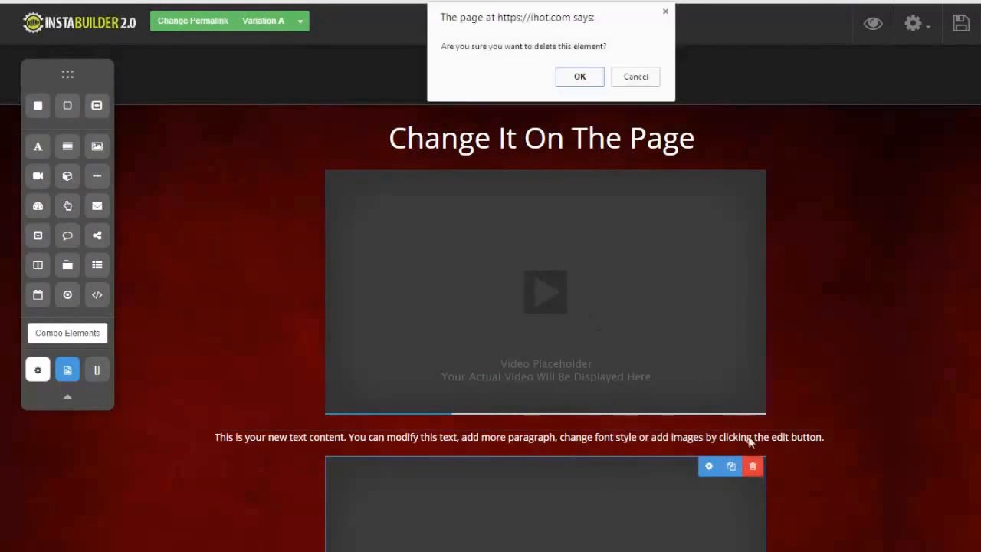
pyautogui.click(579, 77)
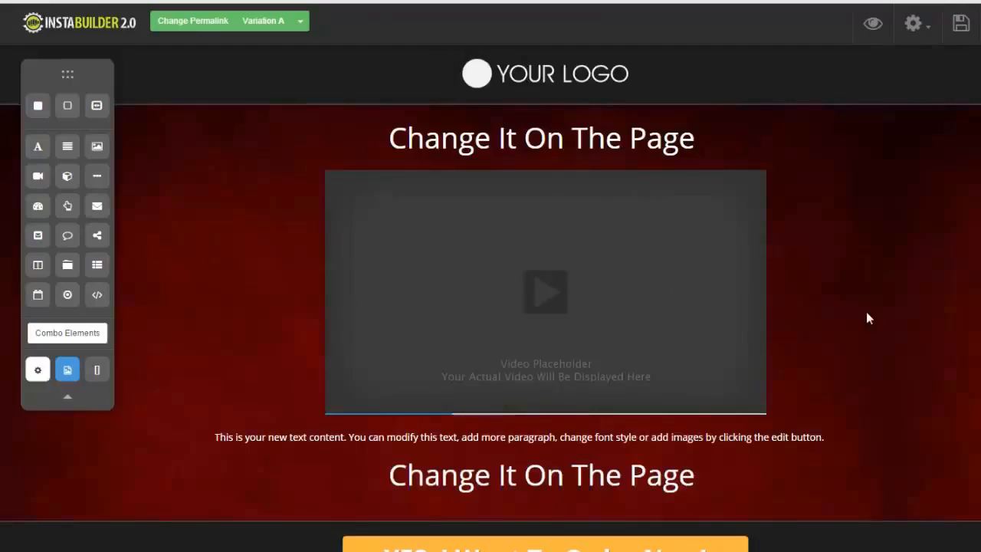
# Step: Open the settings of the video under the top headline and set its video type to Embed Code
pyautogui.click(735, 254)
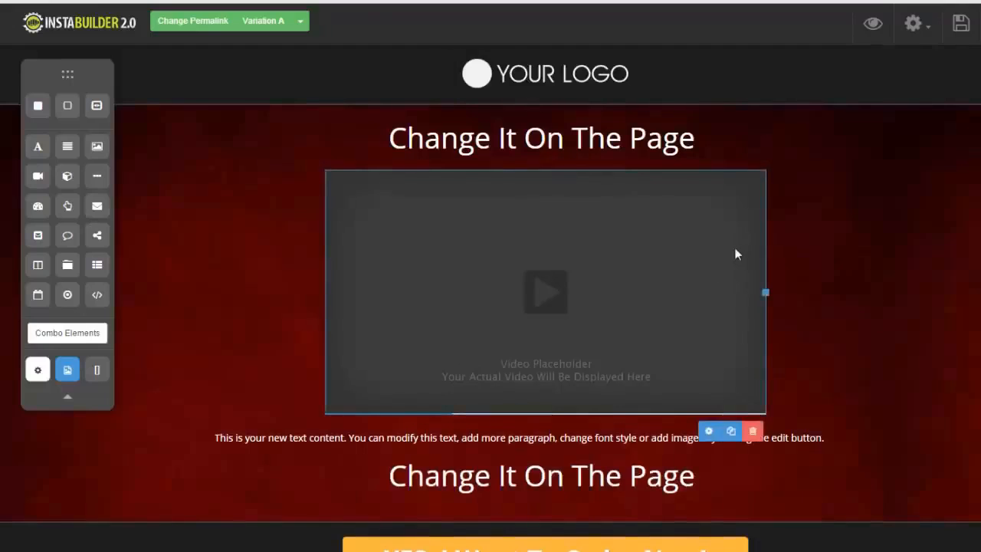
pyautogui.click(709, 430)
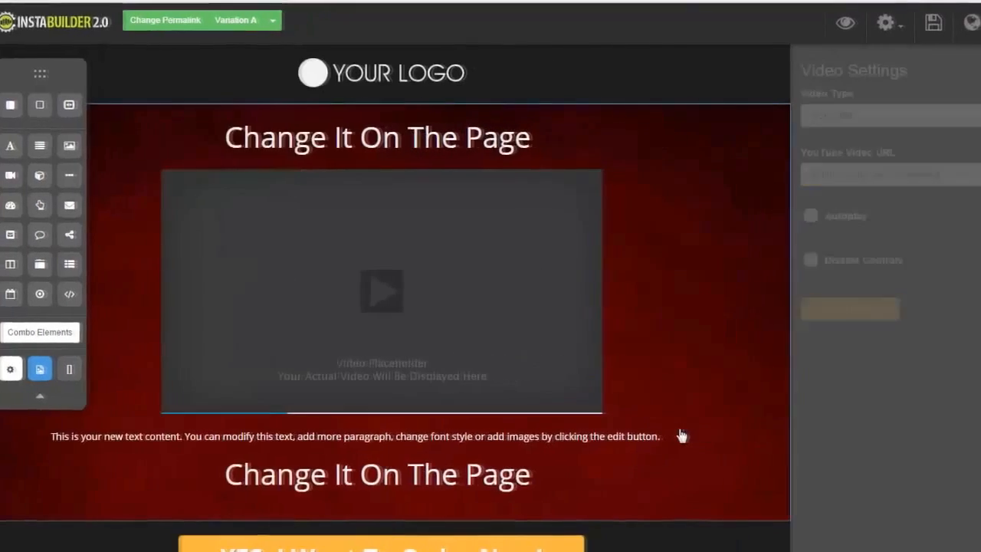
pyautogui.click(968, 119)
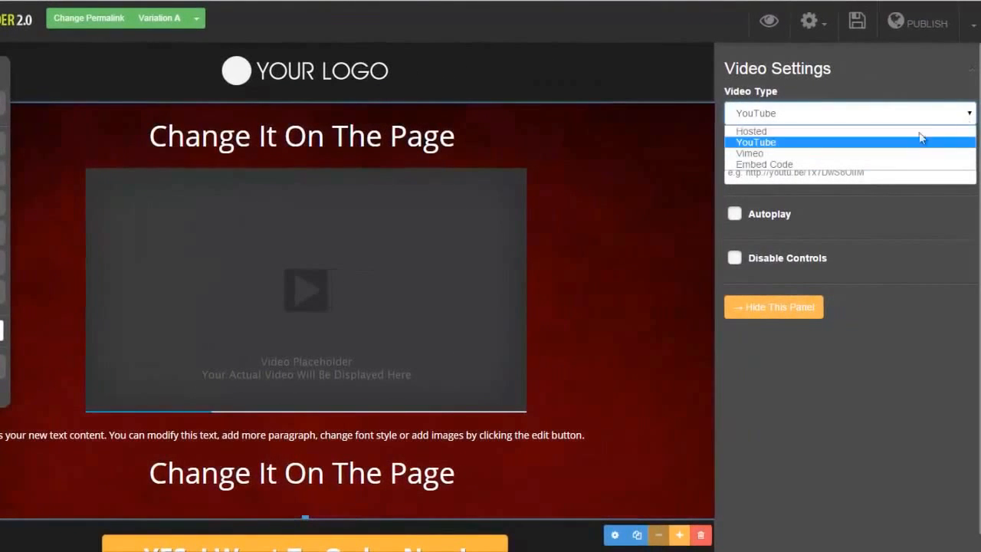
pyautogui.click(890, 166)
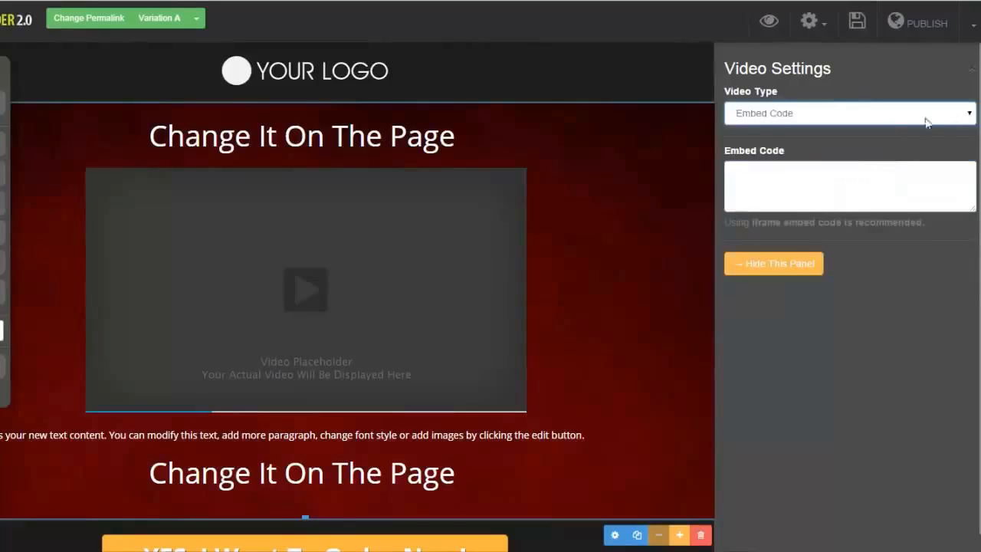
# Step: Set the video type back to YouTube and switch Autoplay on and off again
pyautogui.click(969, 115)
pyautogui.click(878, 143)
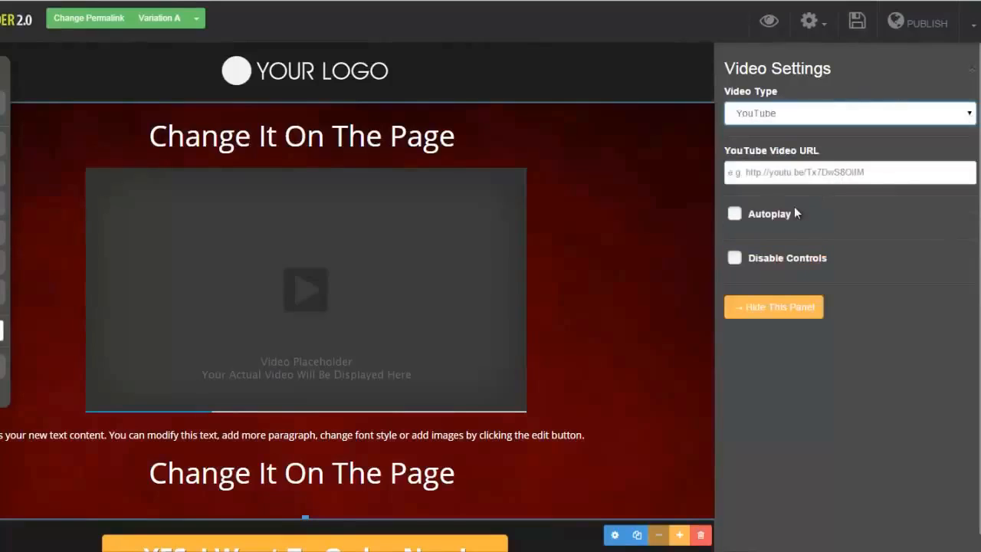
pyautogui.click(734, 214)
pyautogui.click(734, 214)
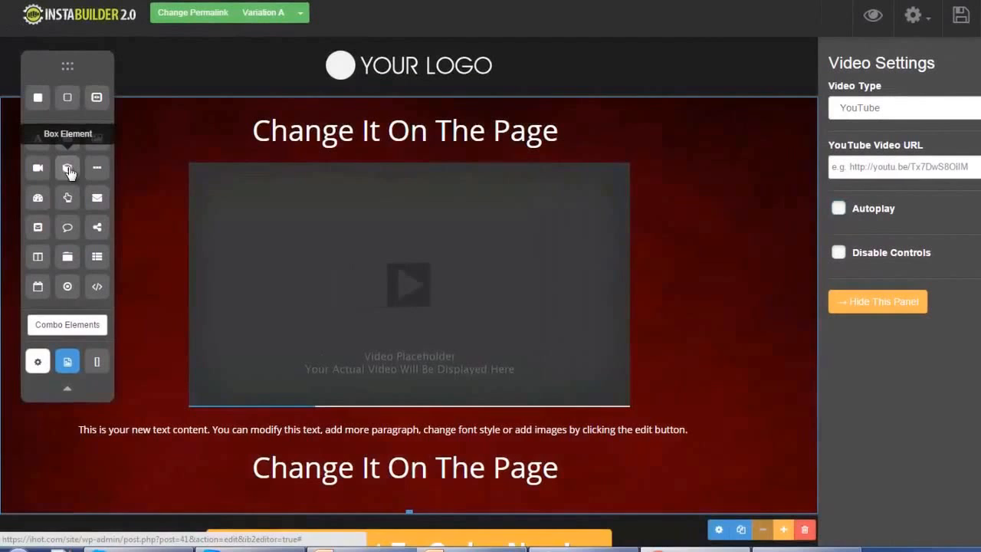
# Step: Add a box element between the top headline and the video placeholder
pyautogui.moveTo(68, 169); pyautogui.dragTo(396, 172)
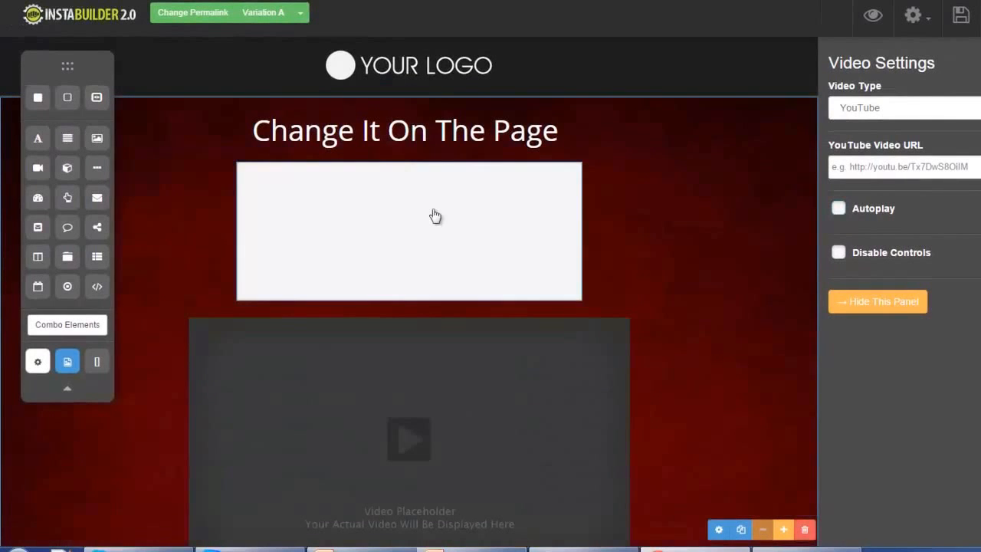
# Step: Open the settings of the white box under the top headline and set its background color to a coral red
pyautogui.moveTo(448, 233)
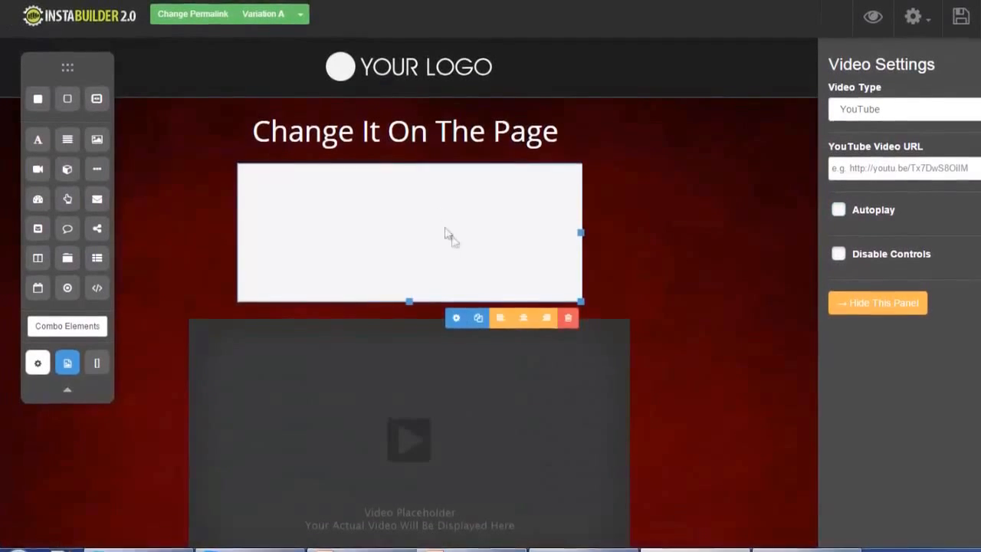
pyautogui.click(455, 323)
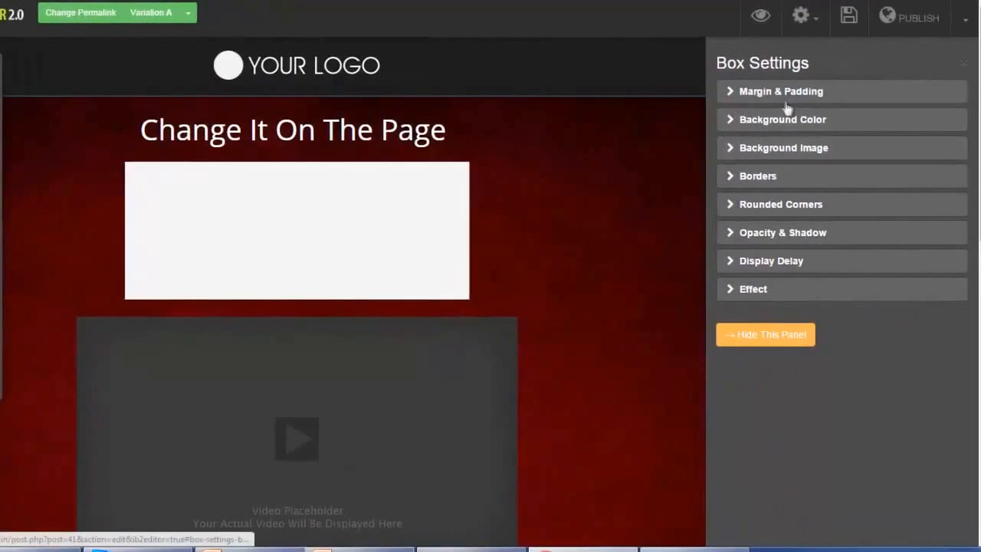
pyautogui.click(774, 91)
pyautogui.click(773, 91)
pyautogui.click(731, 121)
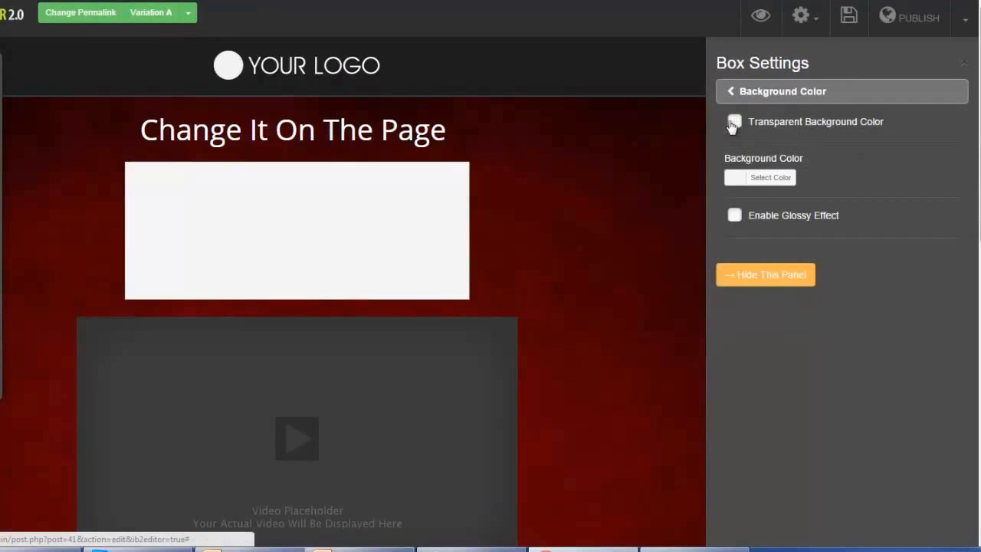
pyautogui.click(729, 179)
pyautogui.moveTo(787, 273); pyautogui.dragTo(810, 245)
pyautogui.click(729, 96)
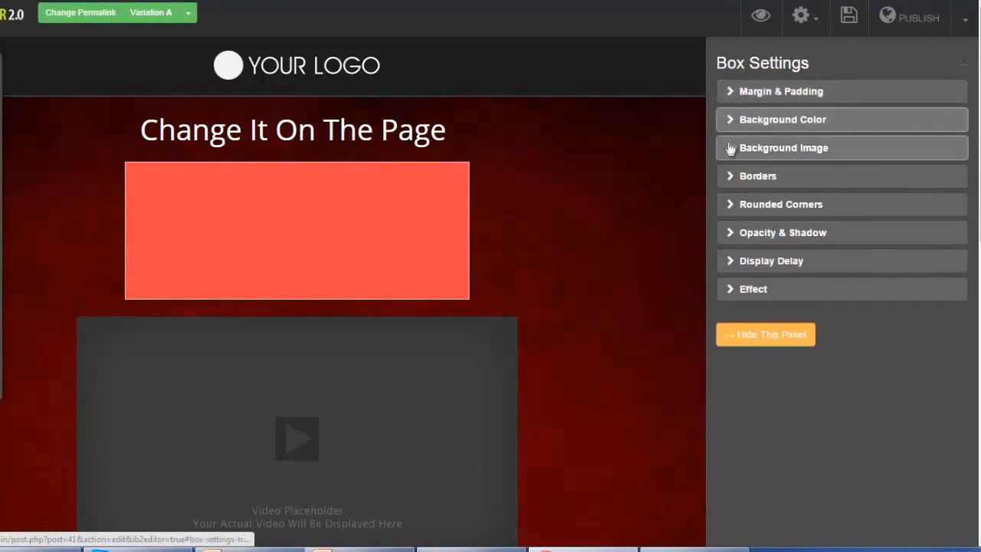
# Step: Round the bottom corners of the red box by 6 px
pyautogui.click(729, 204)
pyautogui.moveTo(723, 174); pyautogui.dragTo(770, 175)
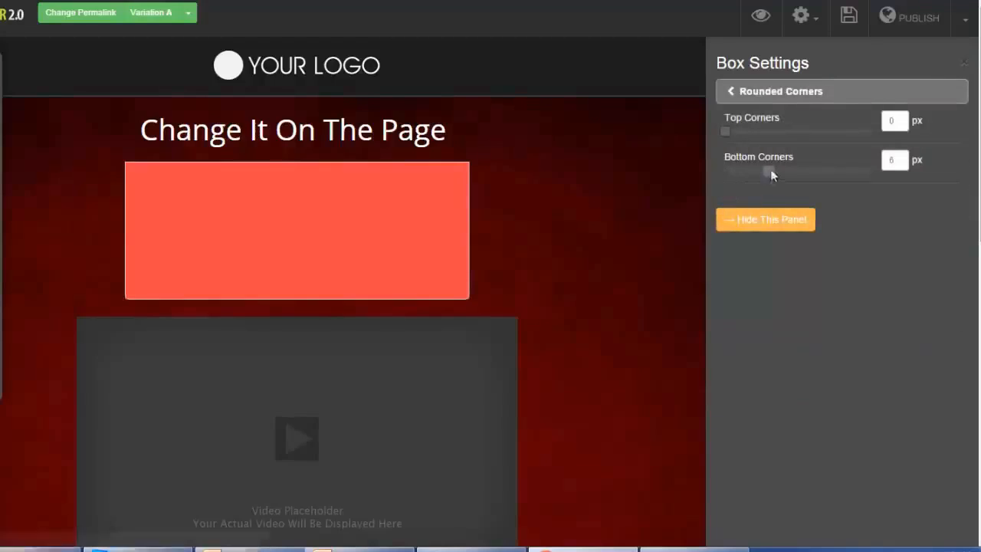
pyautogui.doubleClick(724, 131)
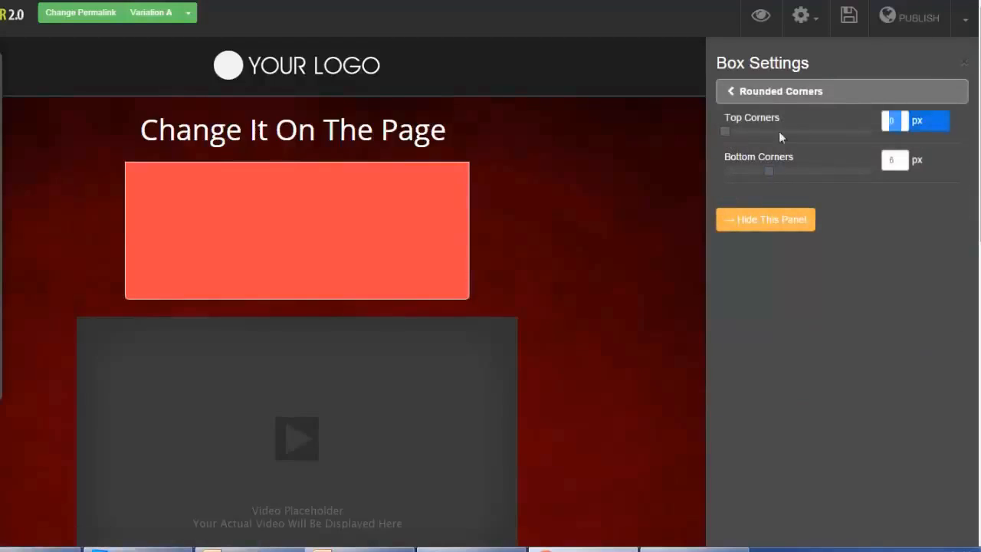
pyautogui.click(732, 97)
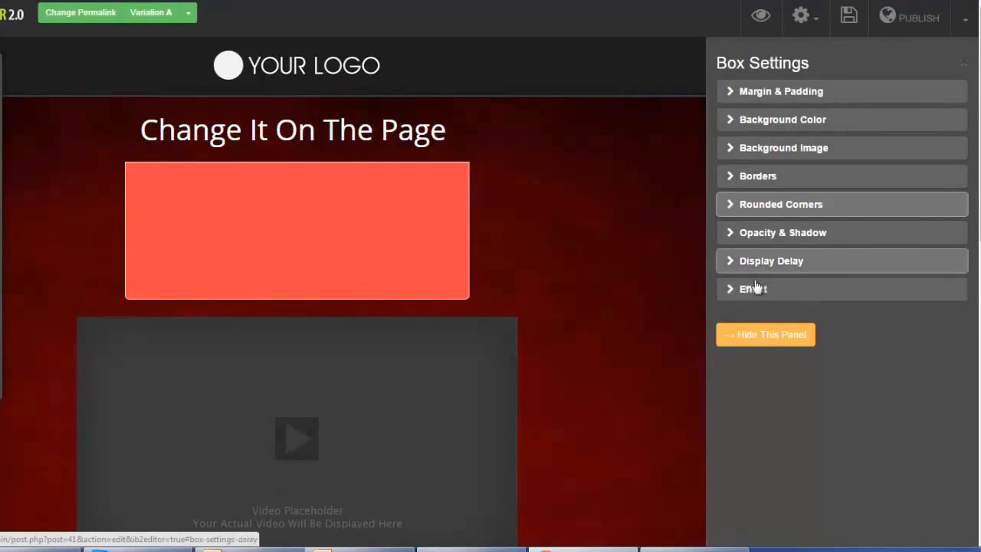
# Step: Examine the display animation choices in the box's effect settings without picking one
pyautogui.click(731, 288)
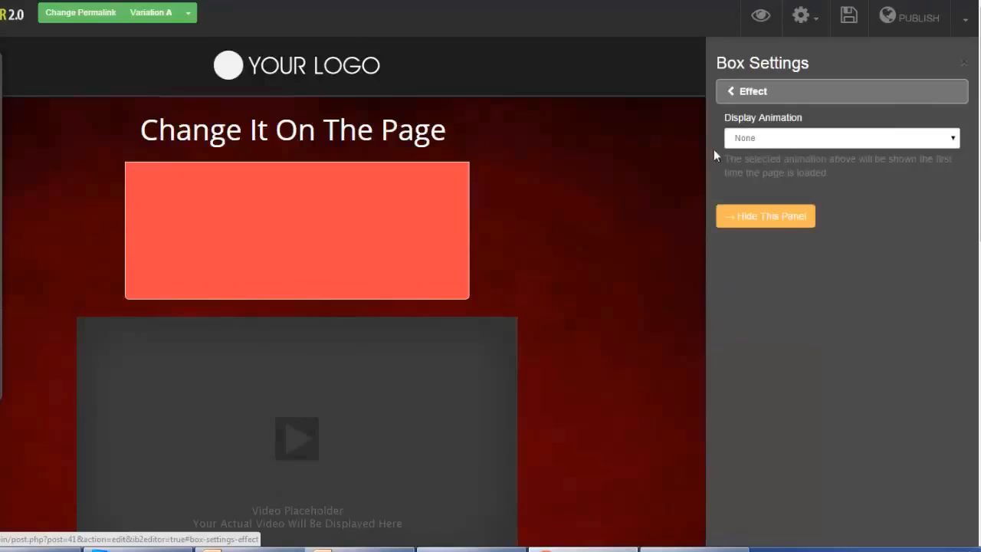
pyautogui.click(950, 138)
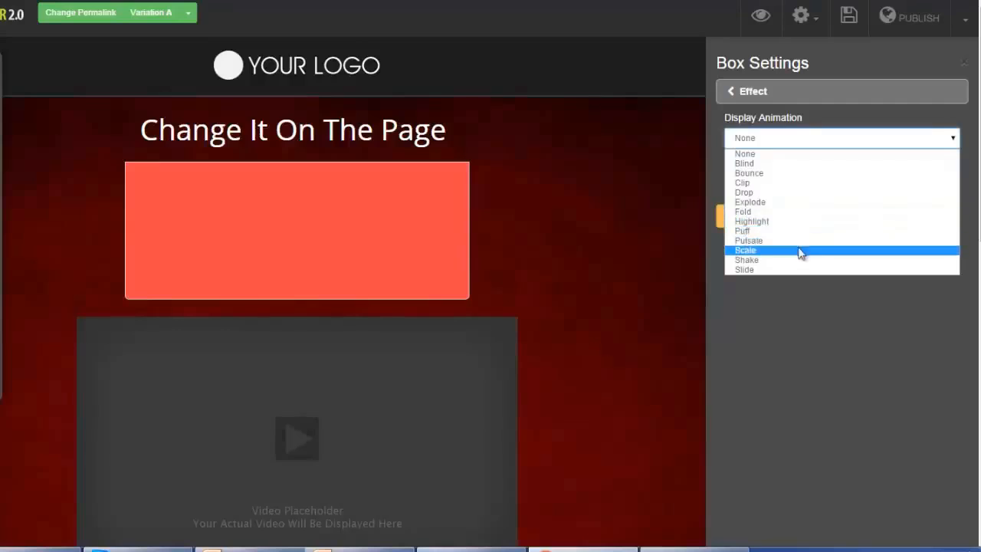
pyautogui.click(795, 321)
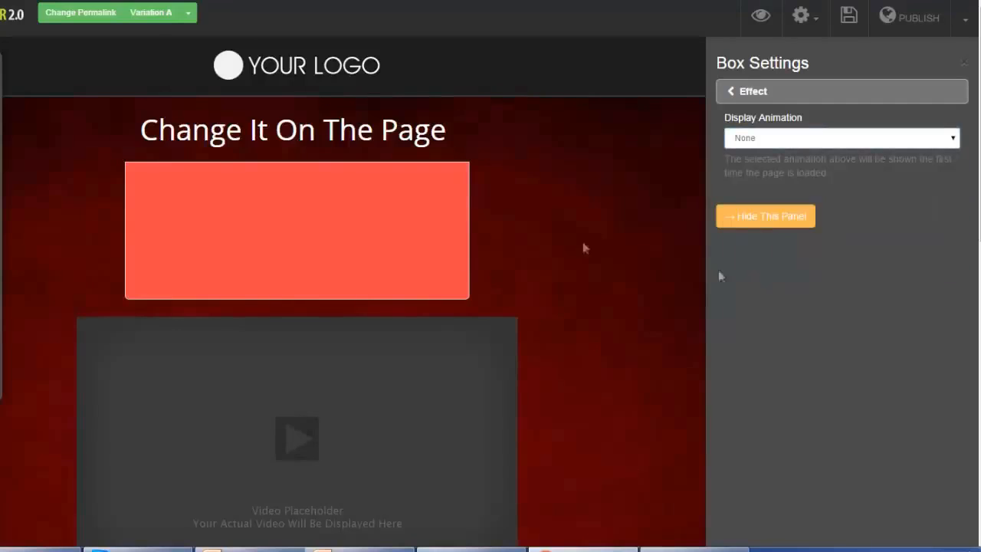
# Step: Delete the red box between the top headline and the video placeholder
pyautogui.click(337, 234)
pyautogui.click(455, 316)
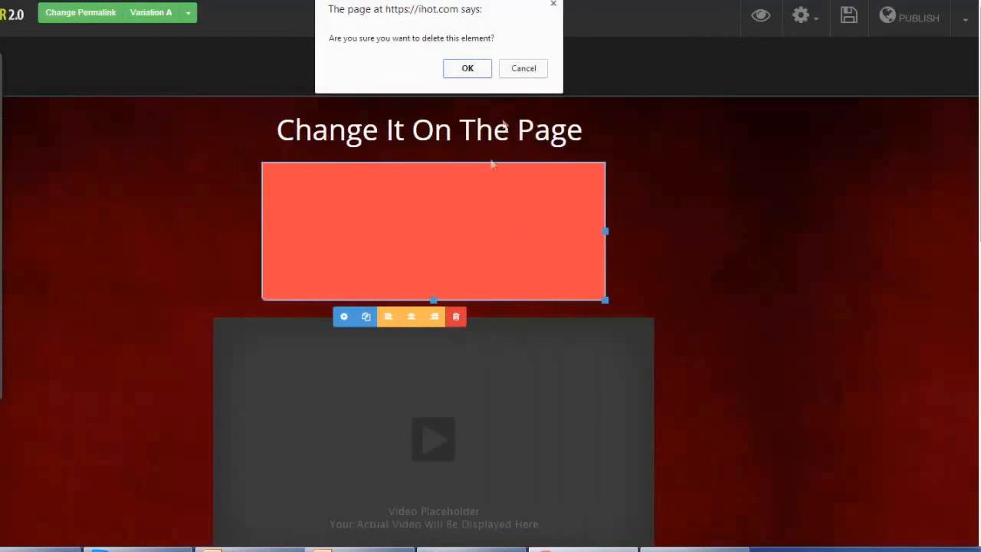
pyautogui.click(467, 68)
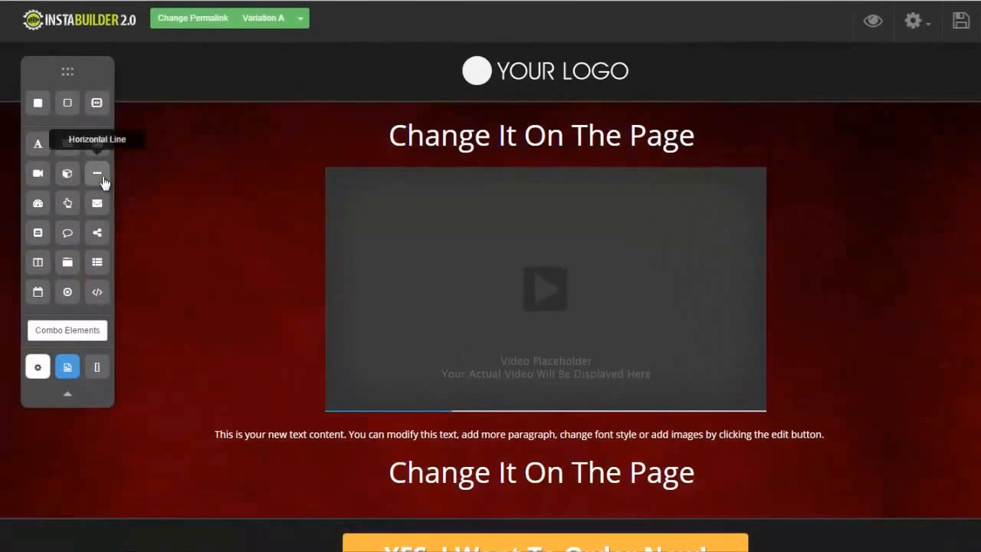
# Step: Add a horizontal line element between the top headline and the video placeholder
pyautogui.moveTo(96, 180); pyautogui.dragTo(493, 191)
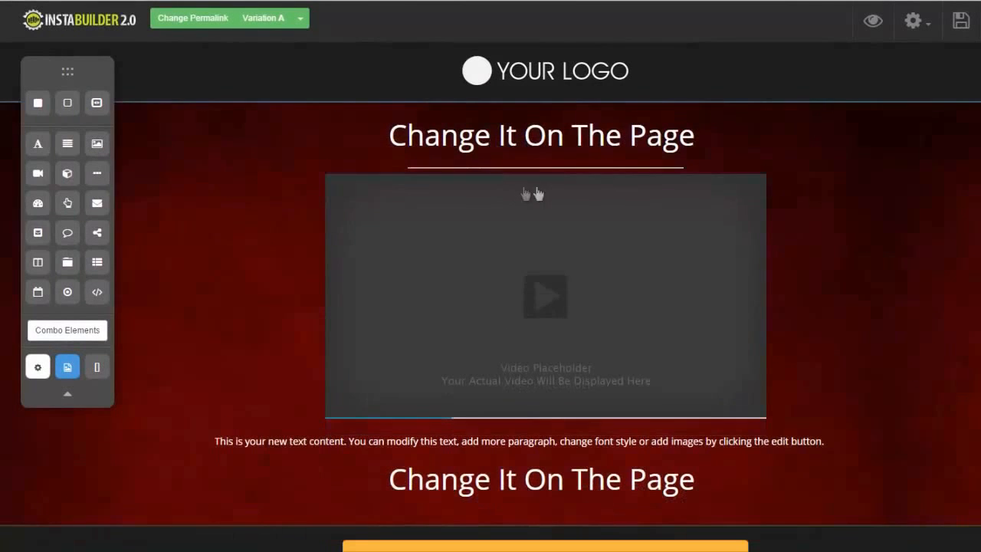
pyautogui.click(654, 171)
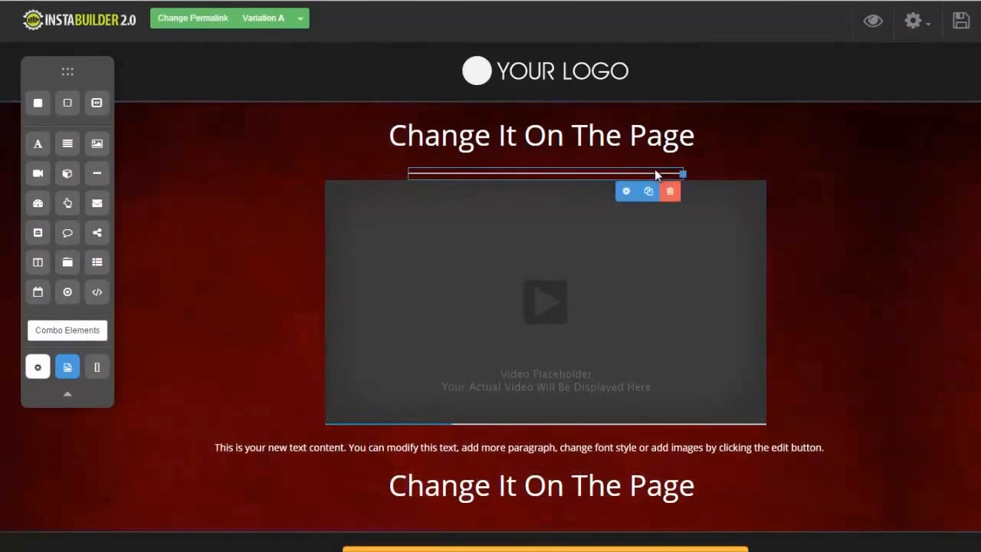
pyautogui.click(215, 211)
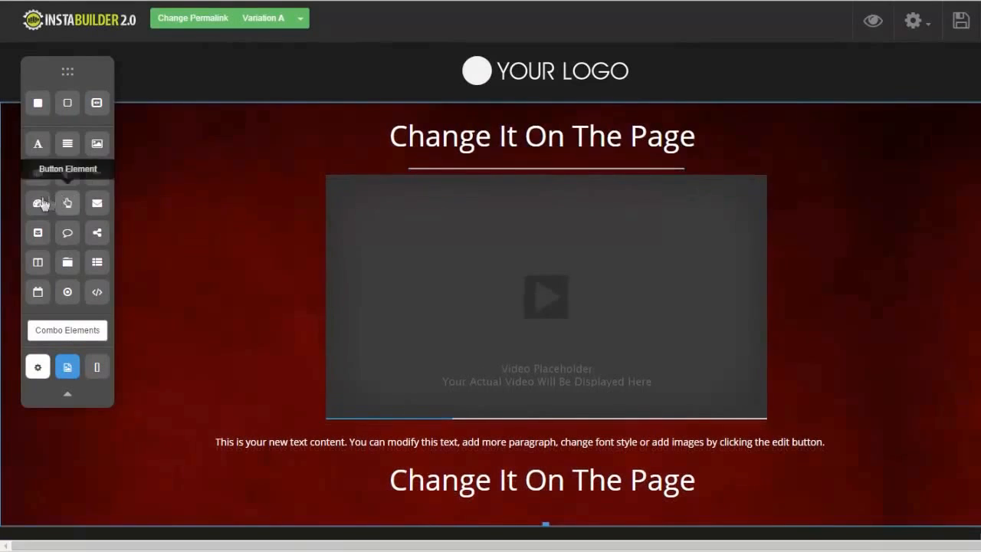
# Step: Delete the video placeholder under the horizontal line
pyautogui.click(751, 263)
pyautogui.click(752, 434)
pyautogui.click(587, 73)
# Step: Add a countdown element directly under the second headline and open its settings
pyautogui.moveTo(42, 209); pyautogui.dragTo(536, 266)
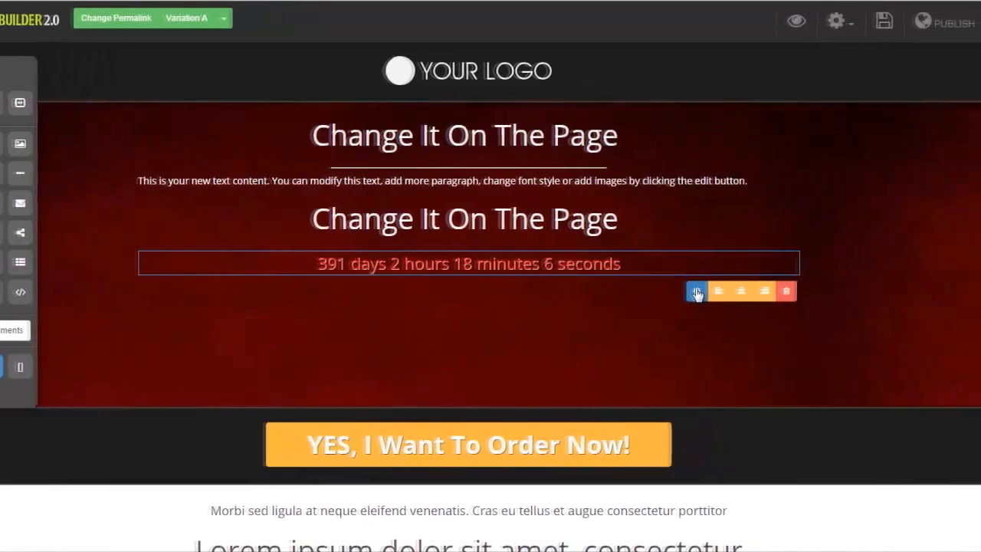
pyautogui.click(701, 292)
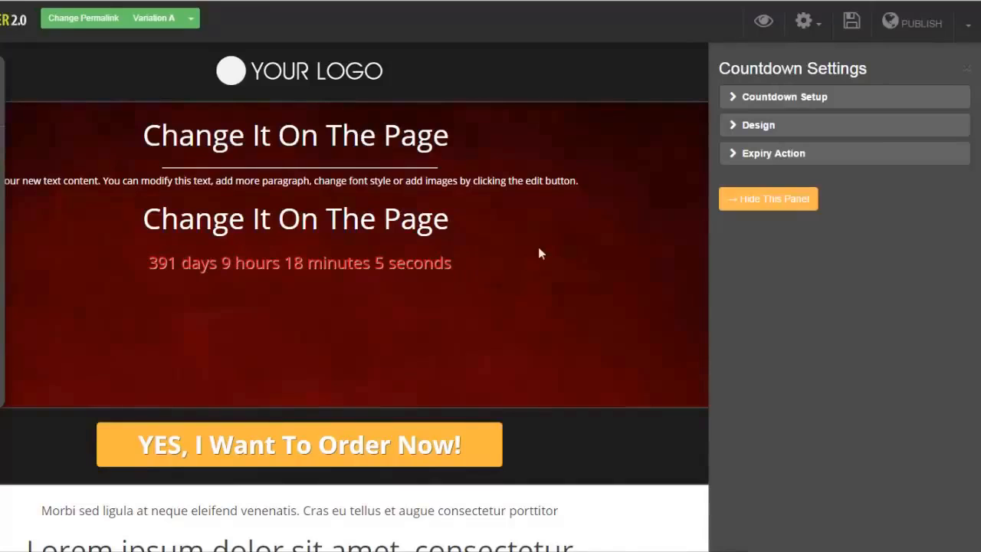
# Step: Review the countdown setup, keeping the type on Exact Date & Time and trying out the hour setting
pyautogui.click(734, 103)
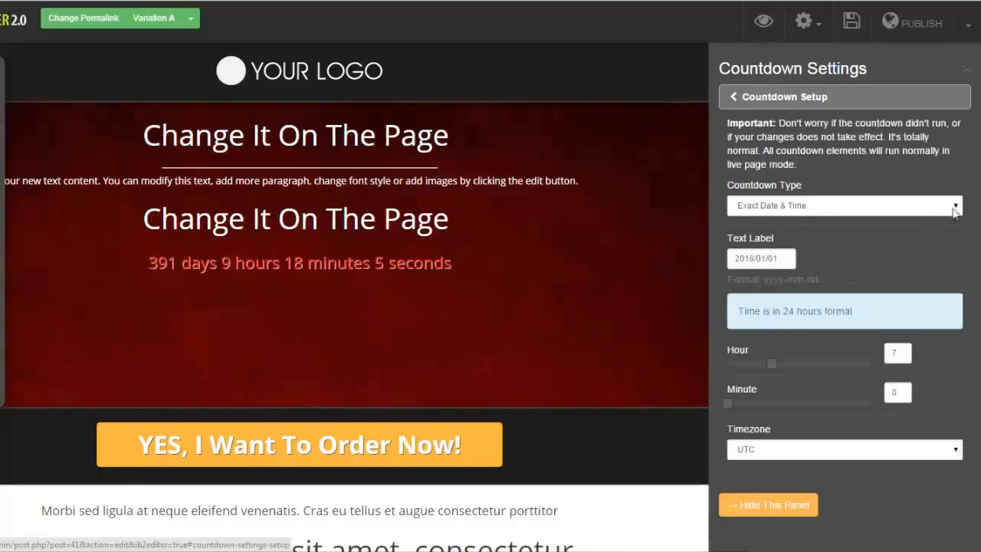
pyautogui.click(805, 207)
pyautogui.click(807, 220)
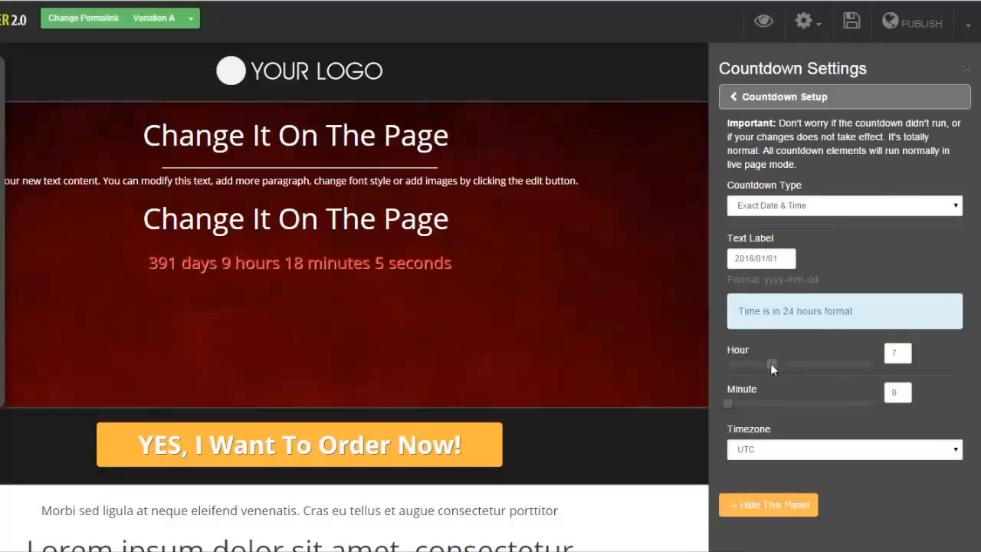
pyautogui.moveTo(784, 368); pyautogui.dragTo(771, 370)
pyautogui.click(731, 99)
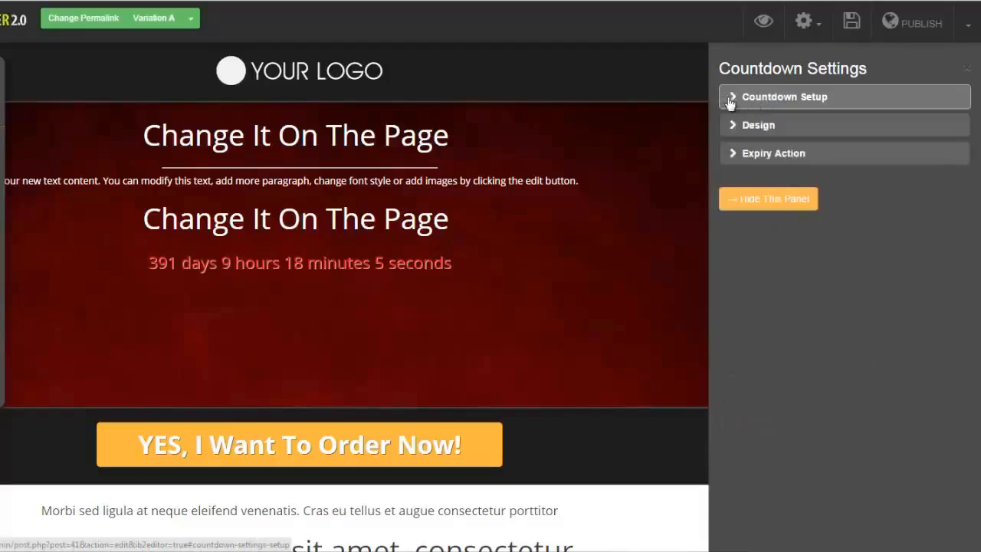
# Step: Try the Flat Box, Glossy Box and Circular styles in the countdown's design settings
pyautogui.click(730, 127)
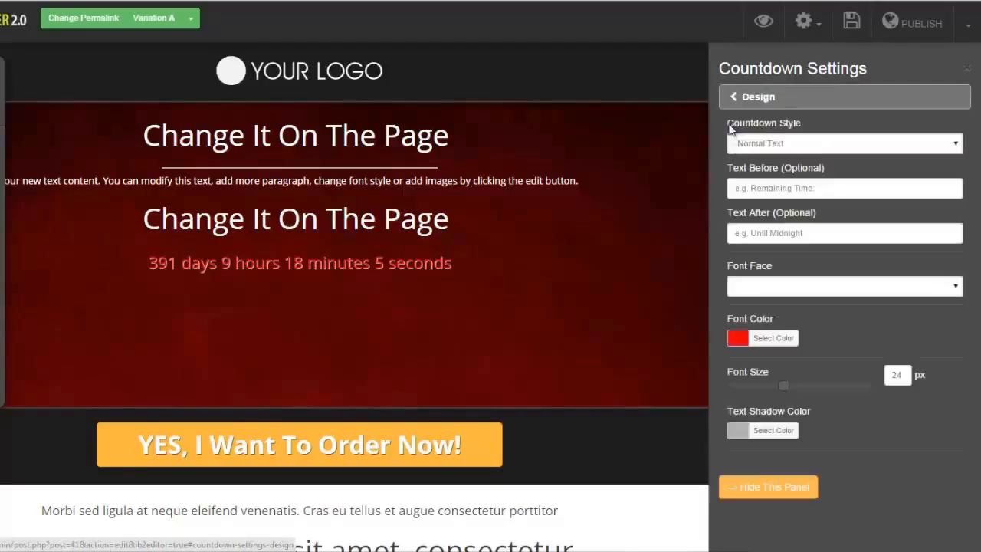
pyautogui.click(954, 145)
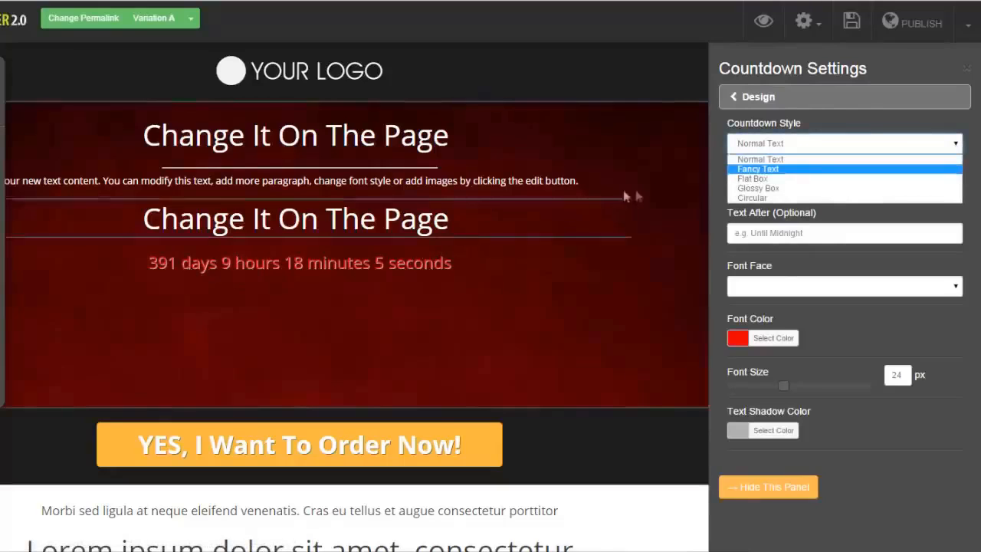
pyautogui.click(753, 181)
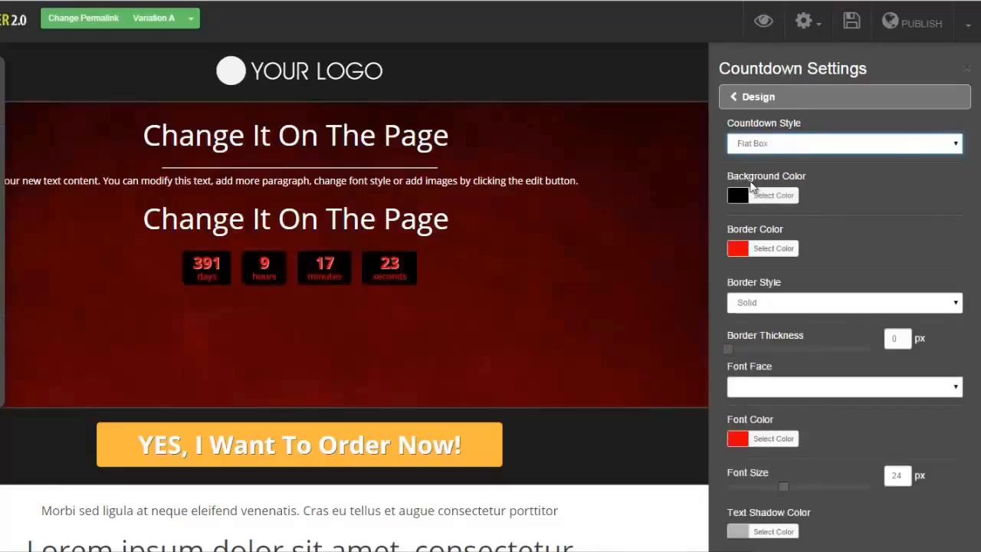
pyautogui.click(957, 144)
pyautogui.click(843, 188)
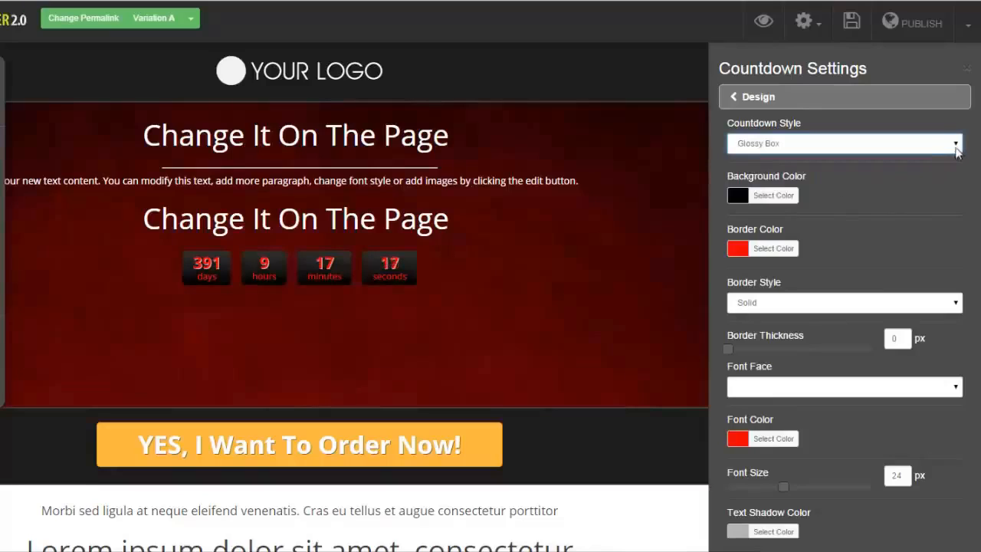
pyautogui.click(957, 147)
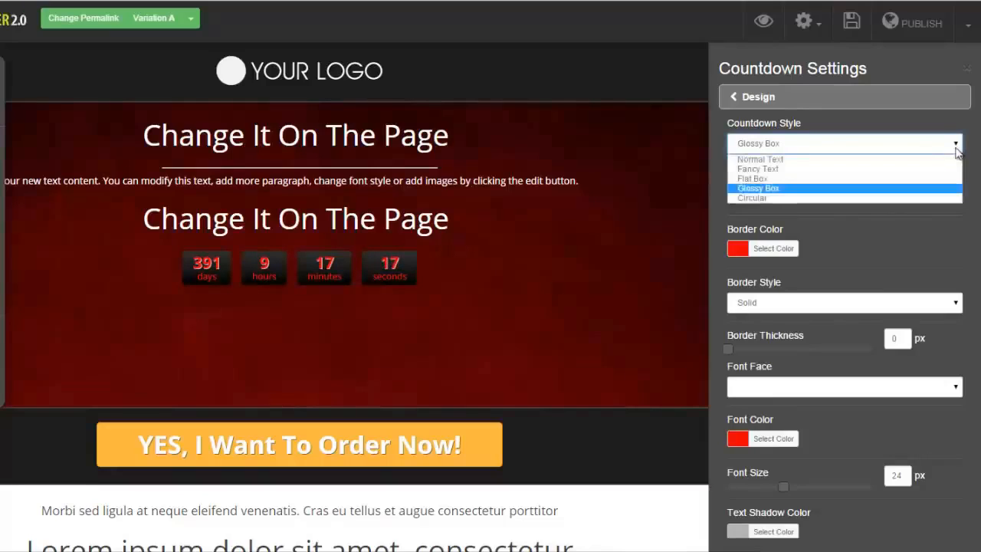
pyautogui.click(883, 197)
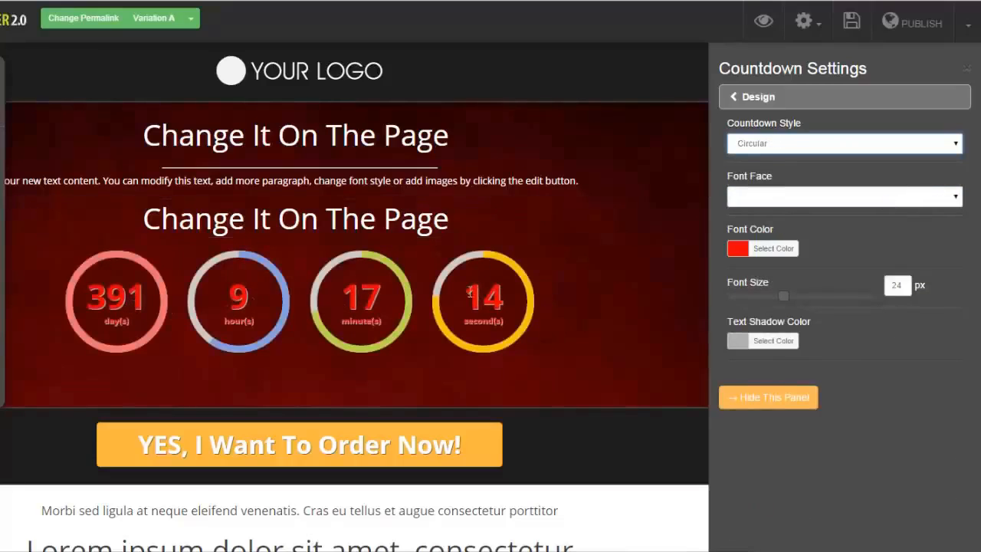
# Step: Look through the countdown's font faces without choosing one and set its font color to white
pyautogui.click(957, 198)
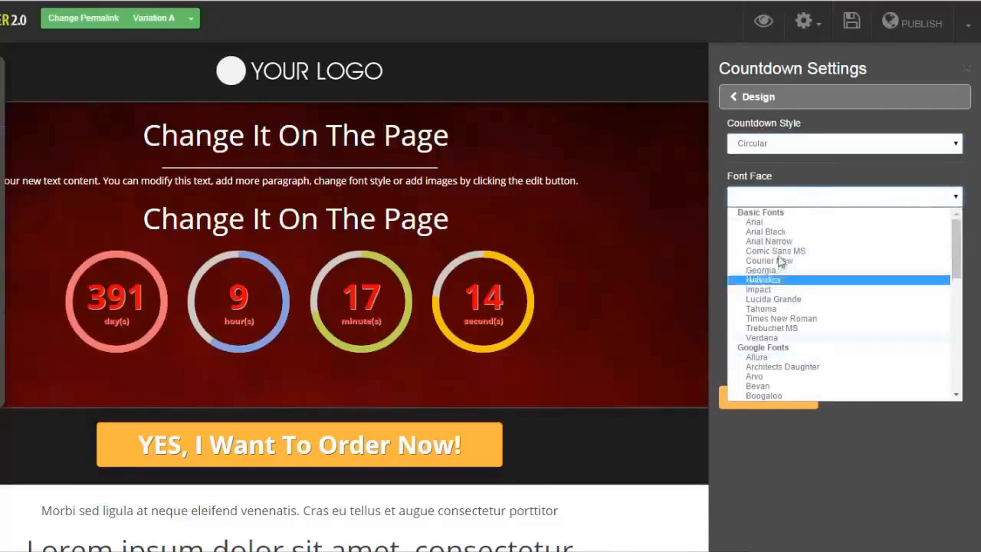
pyautogui.click(808, 172)
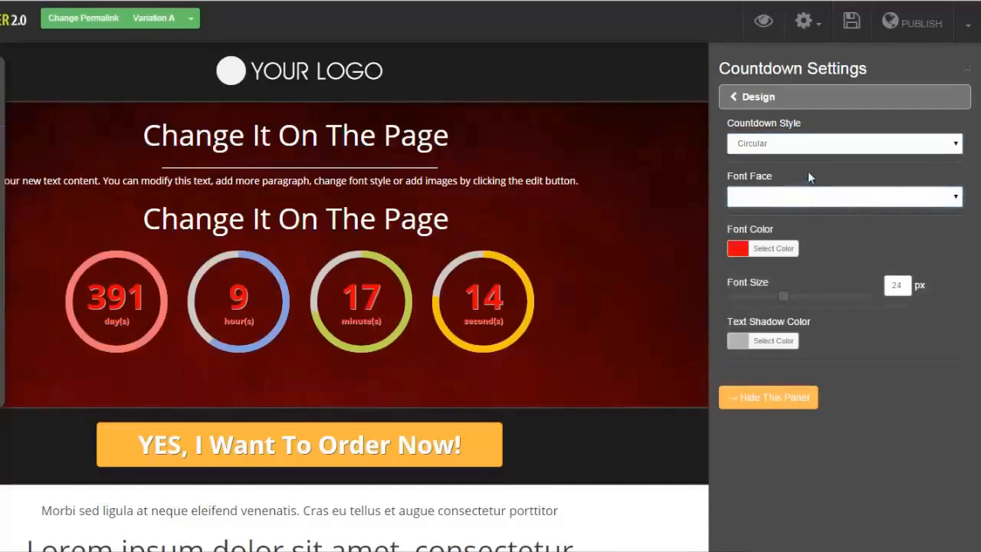
pyautogui.click(738, 252)
pyautogui.moveTo(774, 320); pyautogui.dragTo(712, 253)
pyautogui.click(462, 278)
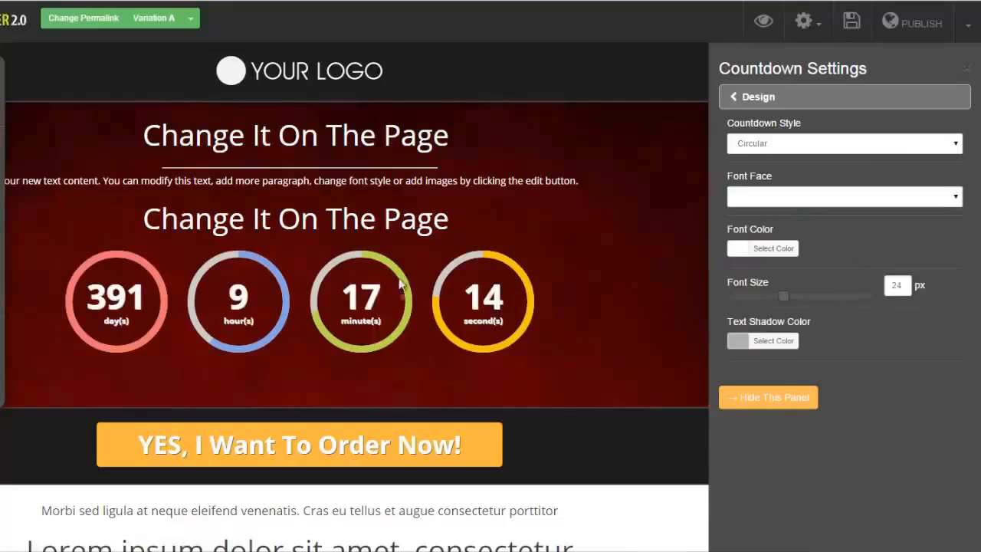
# Step: Preview the countdown in the Fancy Text style and set its style to Glossy Box
pyautogui.click(954, 146)
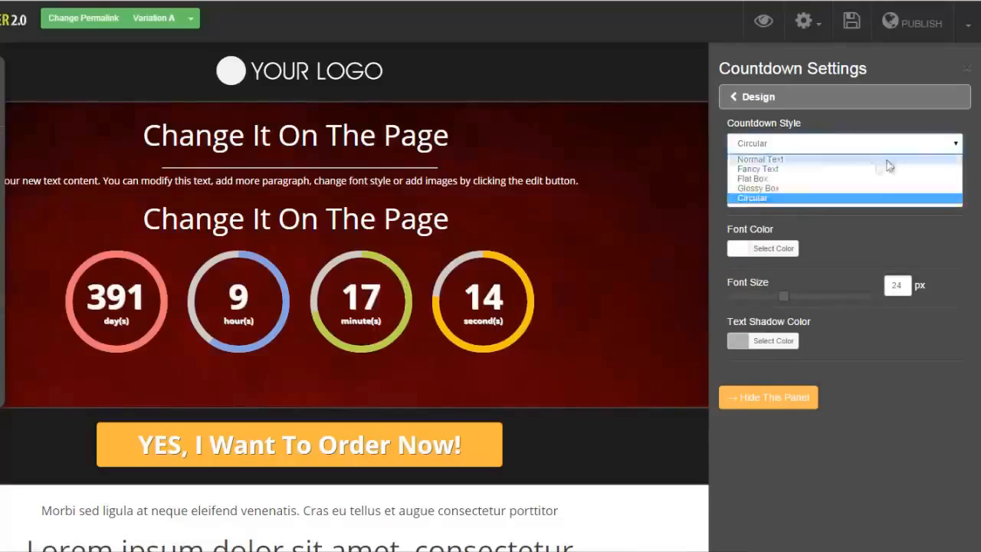
pyautogui.click(820, 175)
pyautogui.click(953, 144)
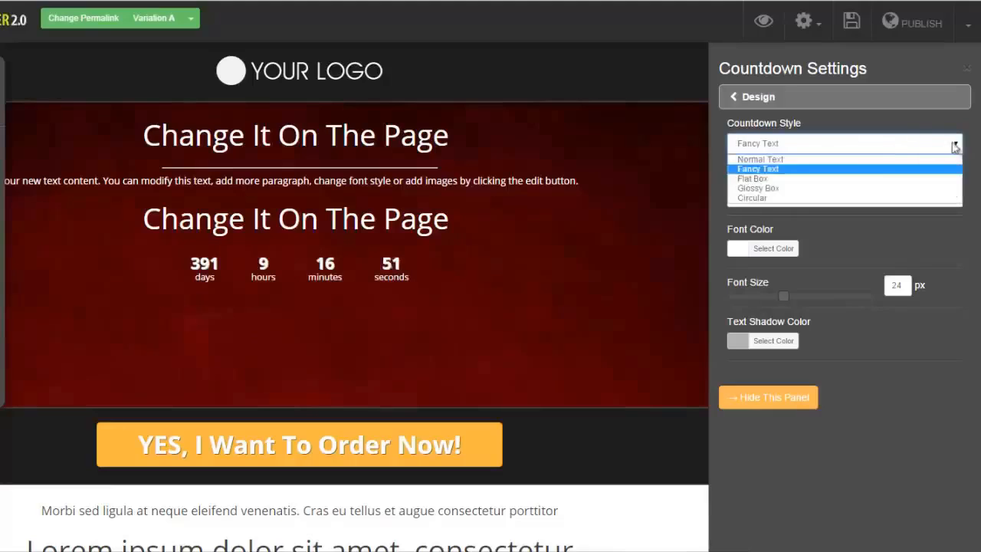
pyautogui.click(847, 190)
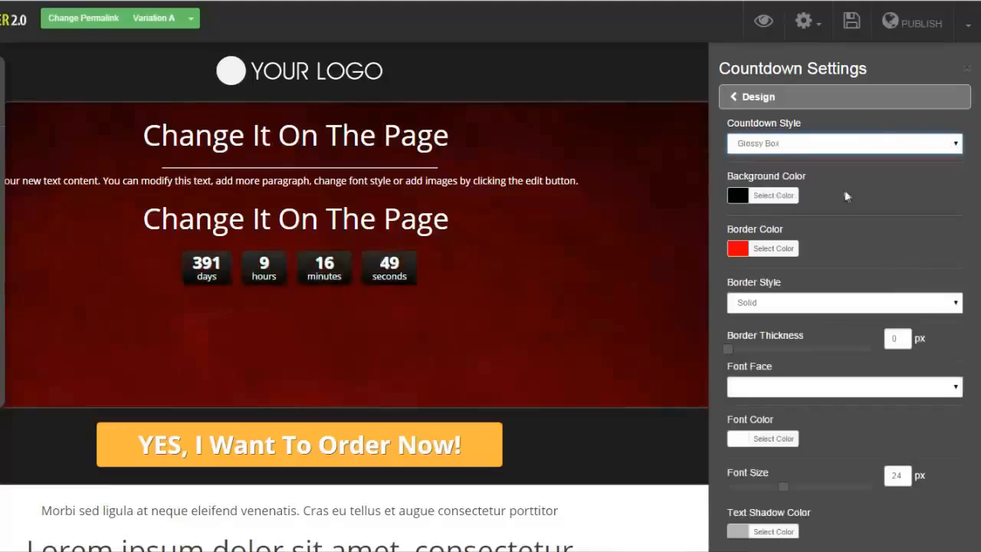
# Step: Give the countdown boxes a red background color and set their border style to Double
pyautogui.click(738, 198)
pyautogui.moveTo(746, 278)
pyautogui.mouseDown()
pyautogui.moveTo(814, 263)
pyautogui.moveTo(825, 280)
pyautogui.moveTo(816, 284)
pyautogui.mouseUp()
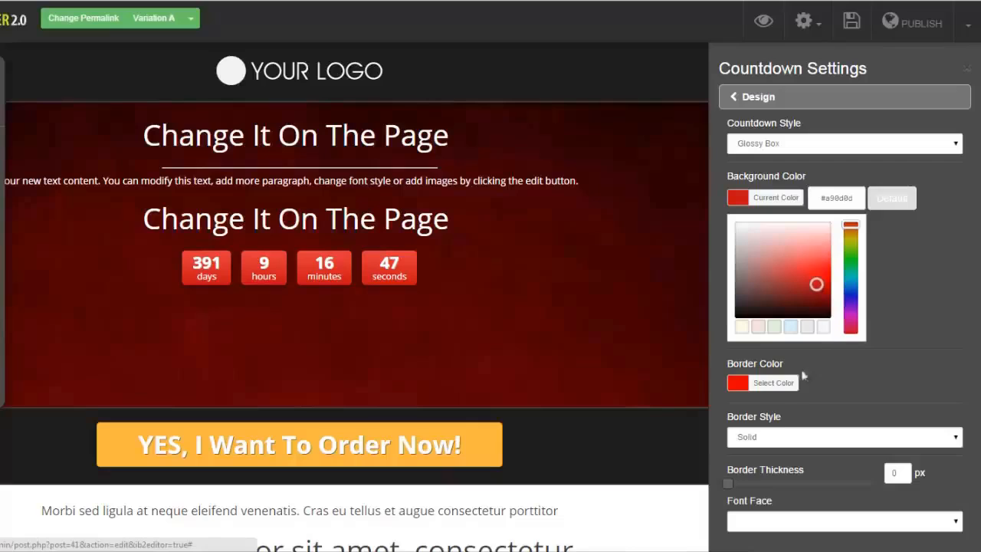
pyautogui.click(958, 435)
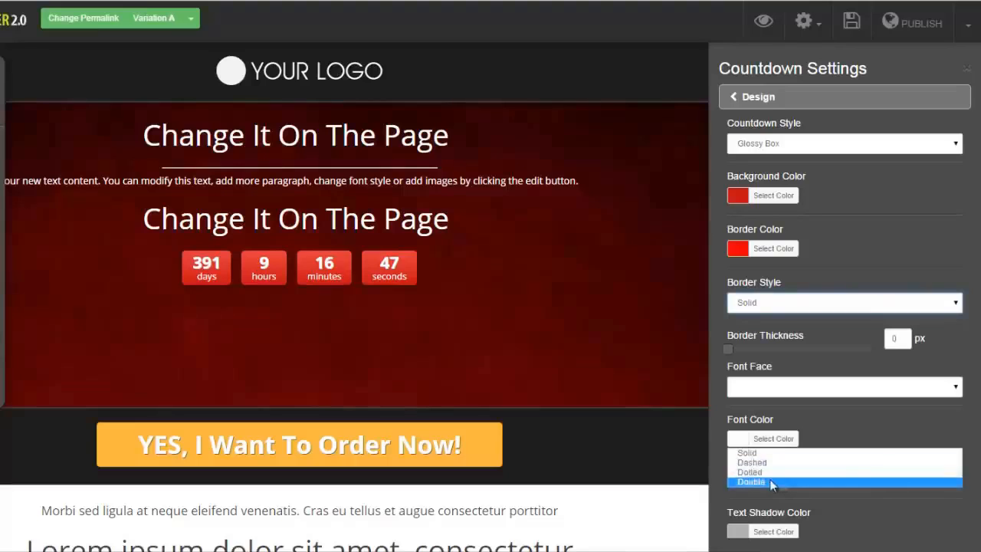
pyautogui.click(770, 481)
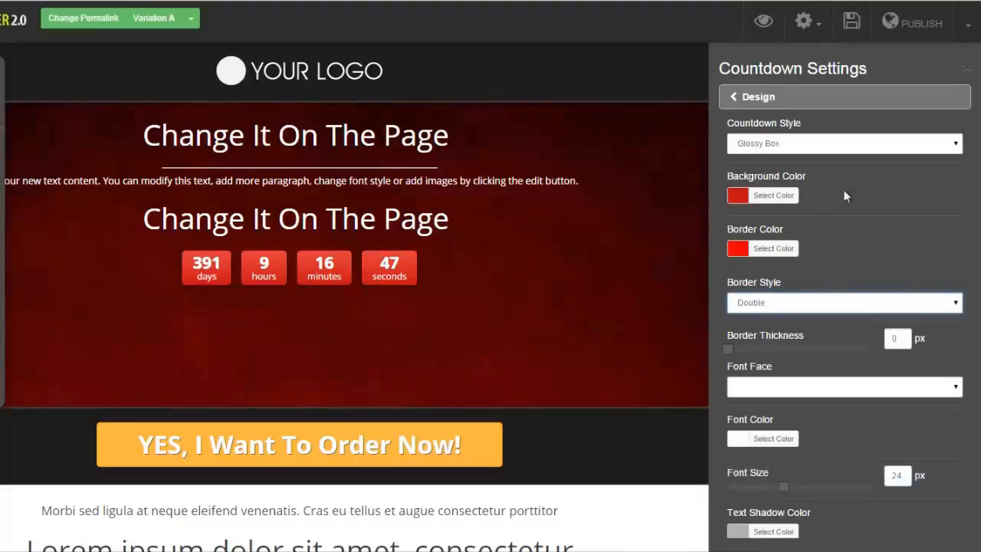
# Step: Review the action types available for the countdown's expiry without choosing a different one
pyautogui.click(731, 97)
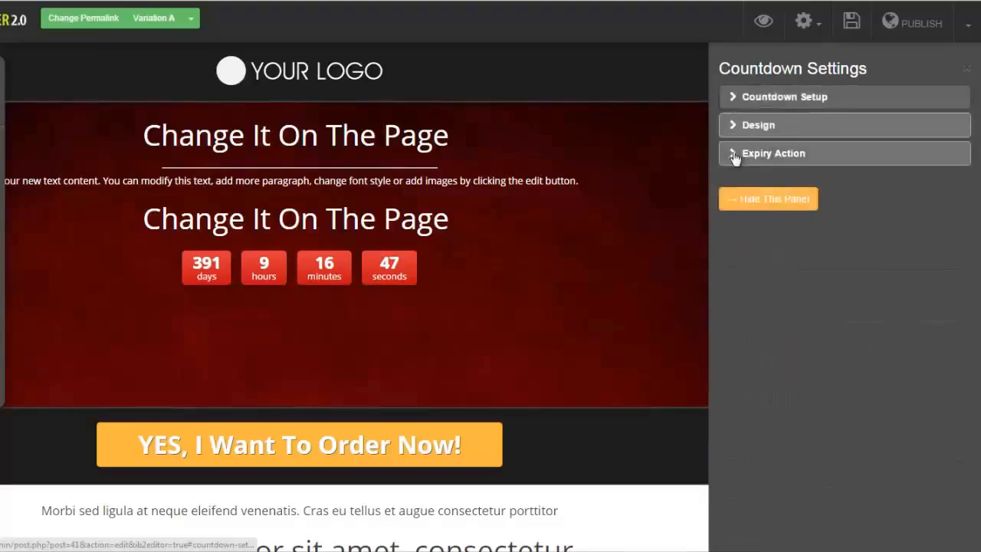
pyautogui.click(734, 154)
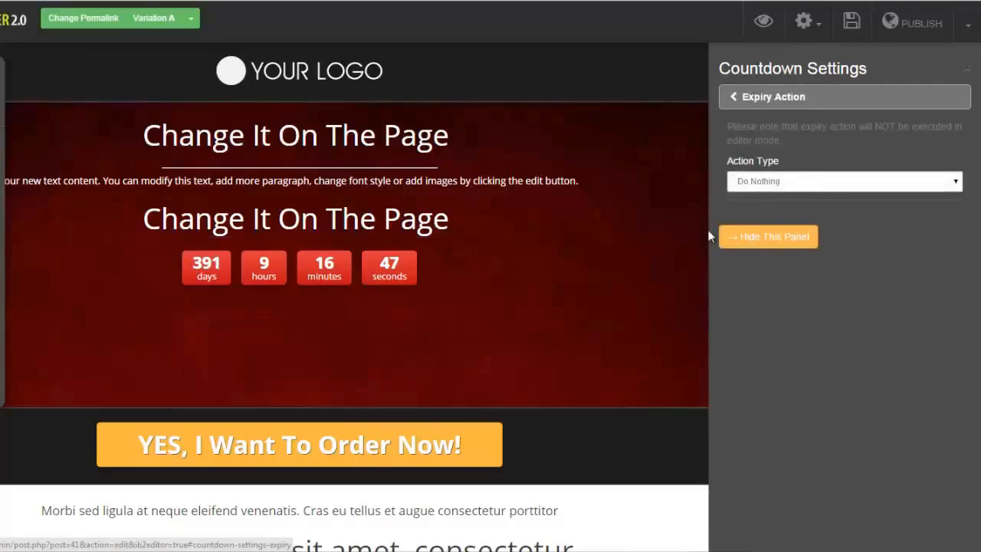
pyautogui.click(956, 189)
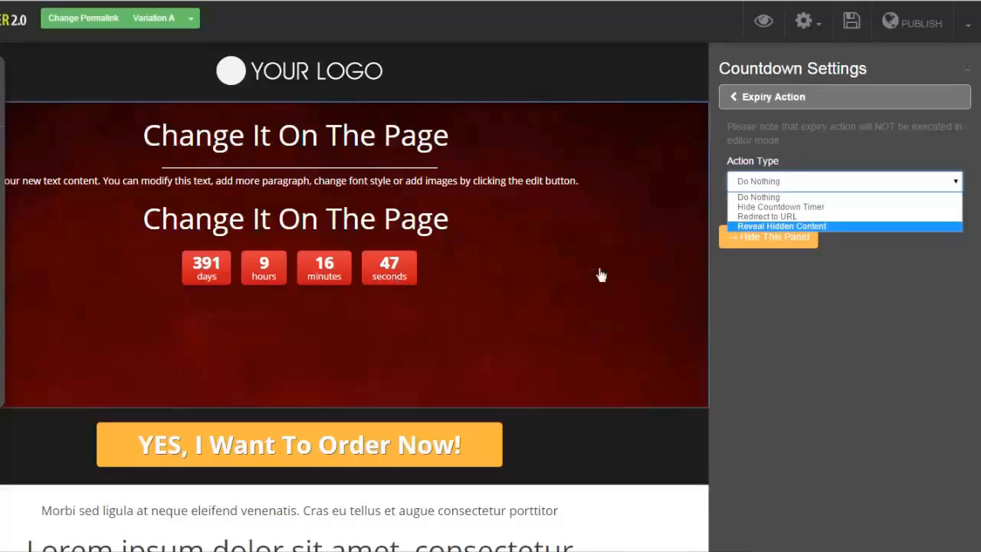
pyautogui.click(734, 99)
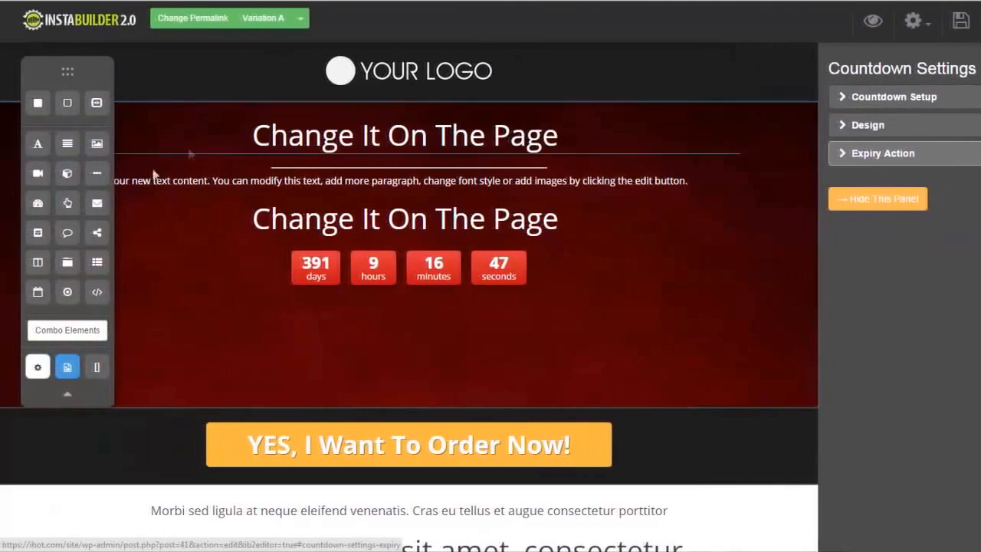
# Step: Add an opt-in form below the text paragraph and delete the horizontal line above that paragraph
pyautogui.moveTo(91, 203); pyautogui.dragTo(232, 260)
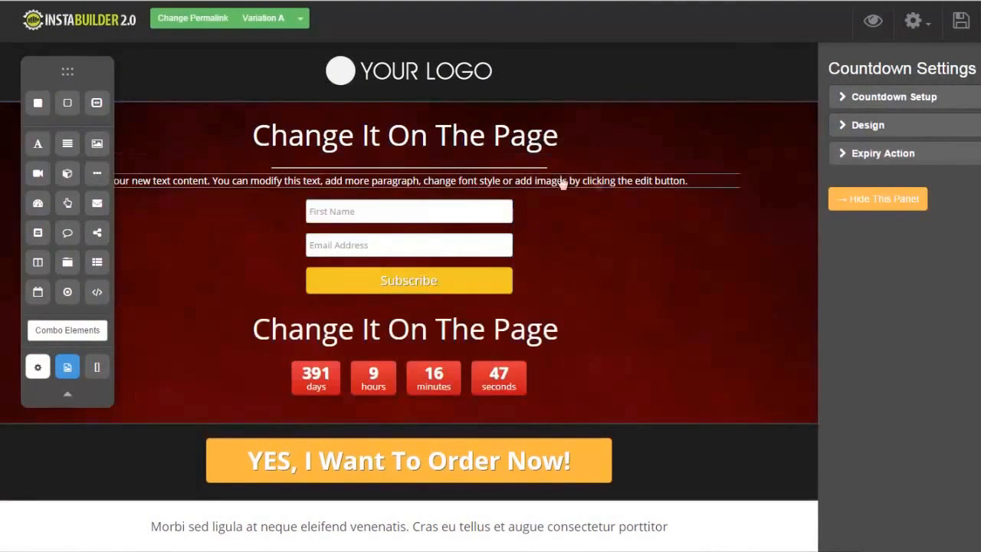
pyautogui.moveTo(532, 167)
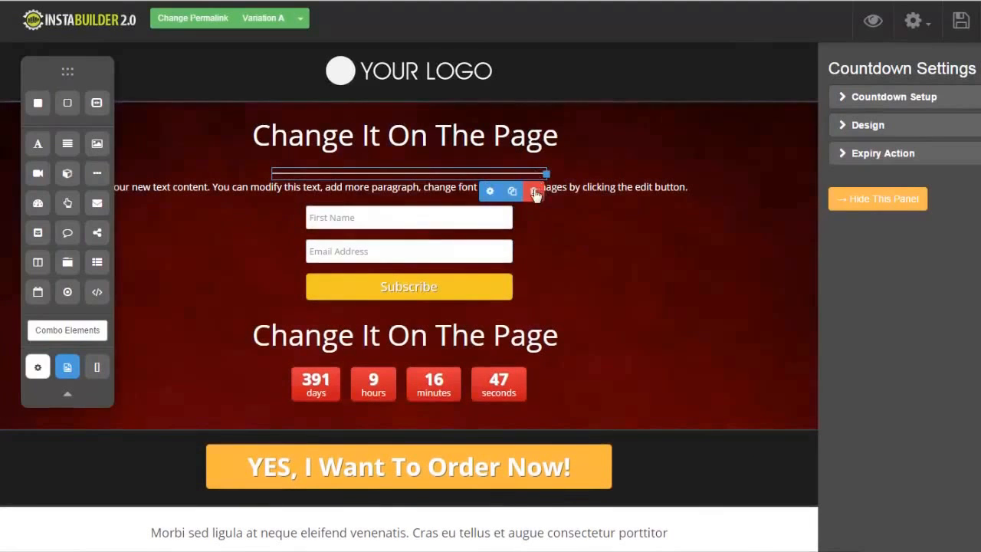
pyautogui.click(534, 192)
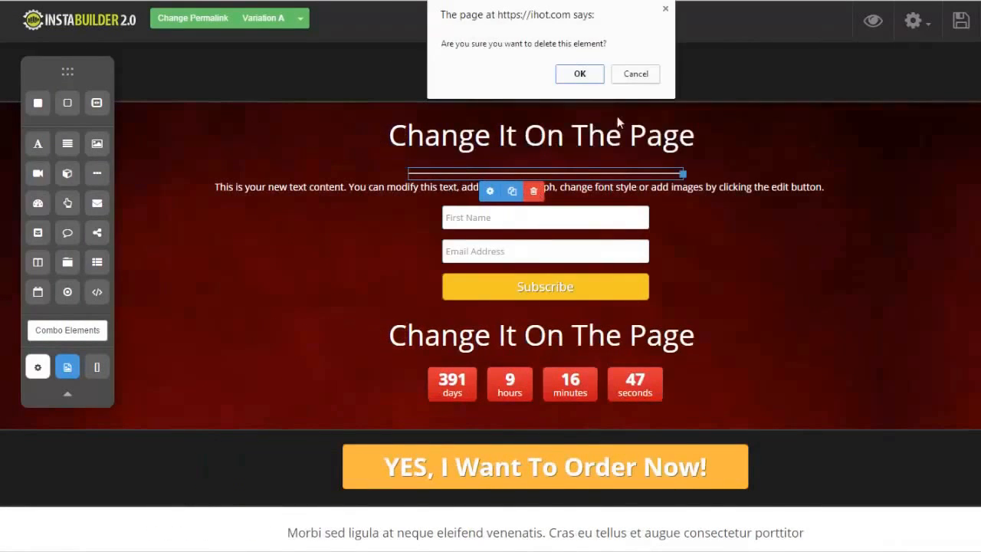
pyautogui.click(579, 73)
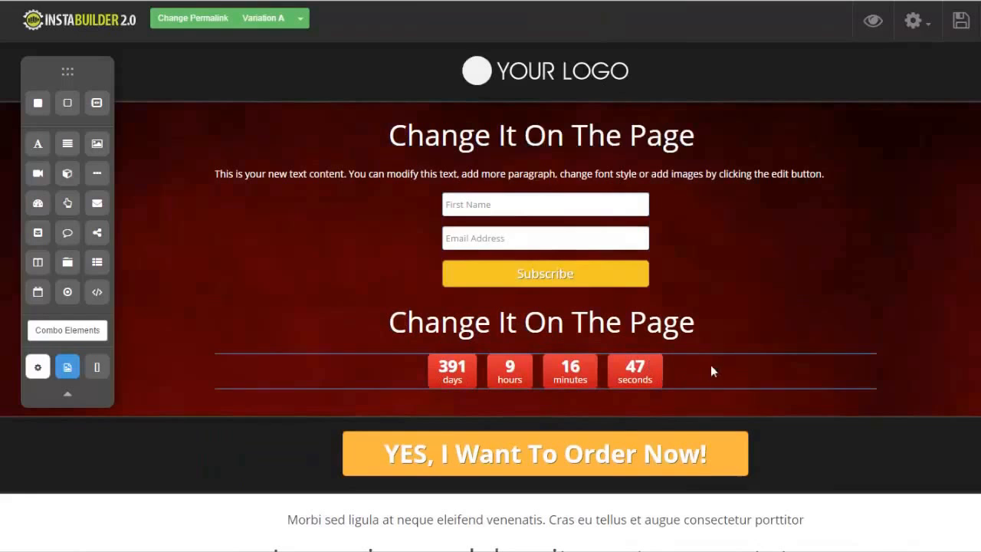
# Step: Delete the countdown and the "Change It On The Page" headline below the opt-in form
pyautogui.moveTo(802, 424)
pyautogui.click(863, 406)
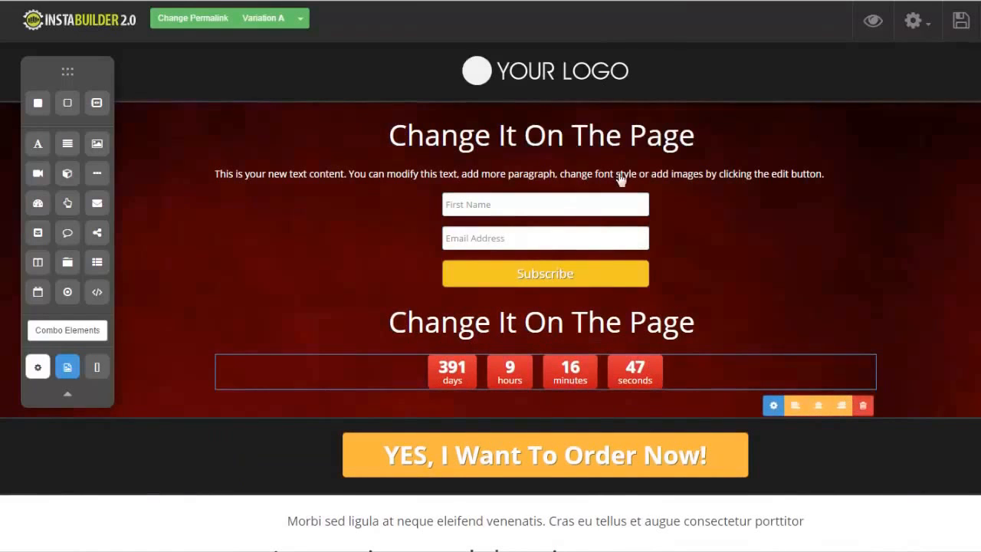
pyautogui.click(579, 74)
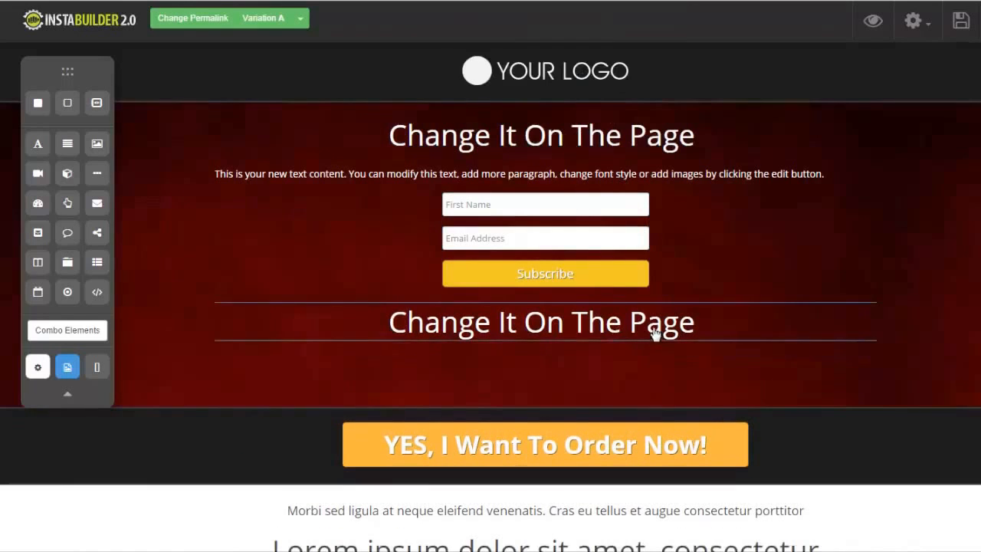
pyautogui.moveTo(758, 355)
pyautogui.click(861, 358)
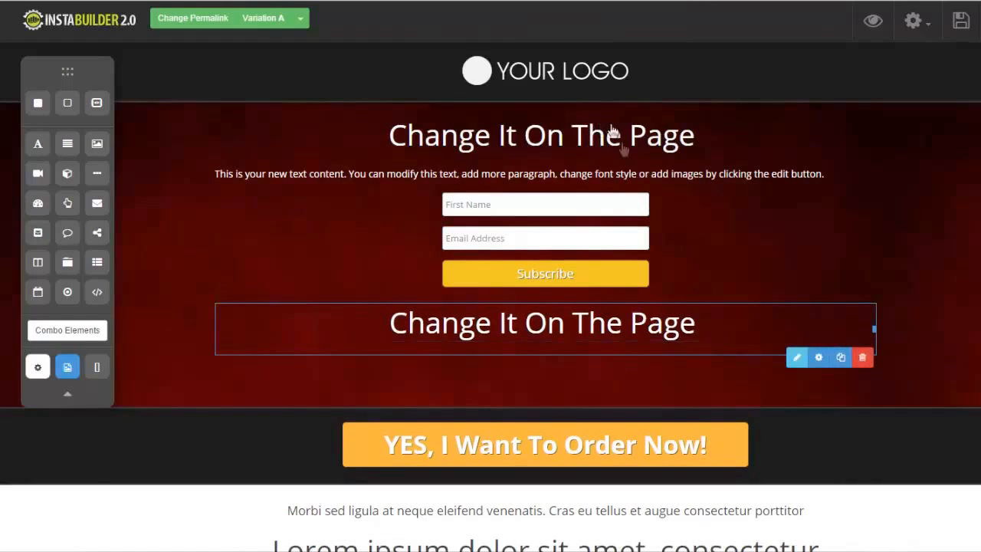
pyautogui.click(586, 80)
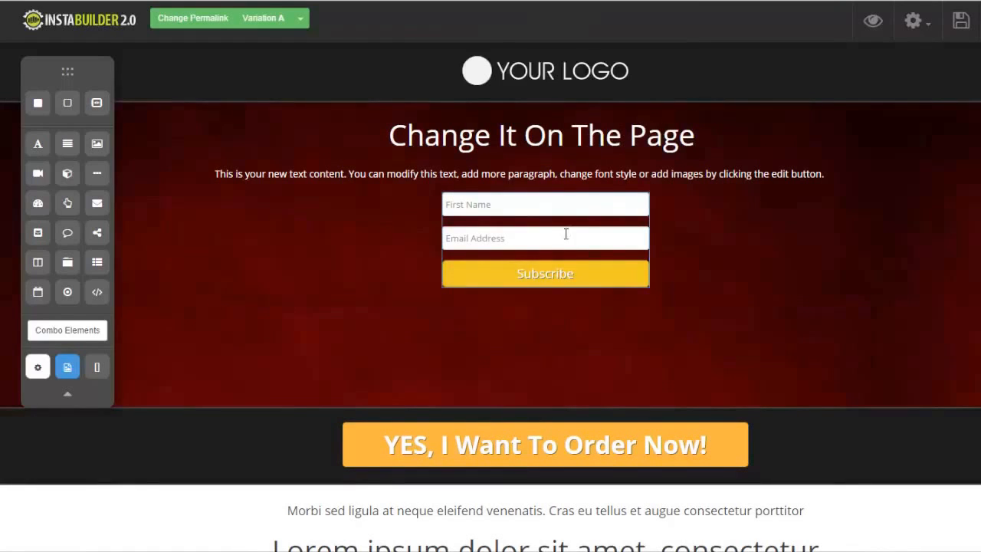
# Step: Examine the opt-in form's HTML code and form fields settings
pyautogui.moveTo(500, 285)
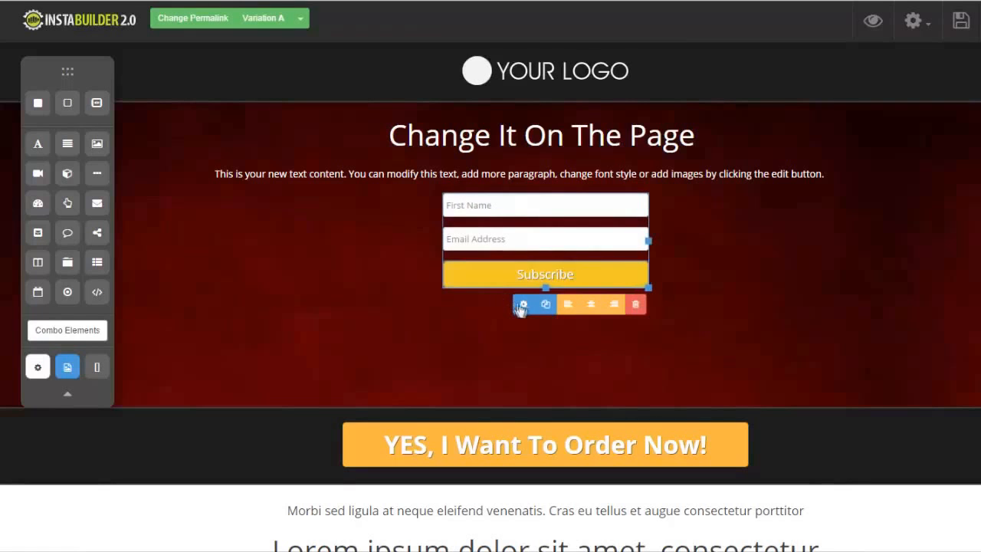
pyautogui.click(521, 305)
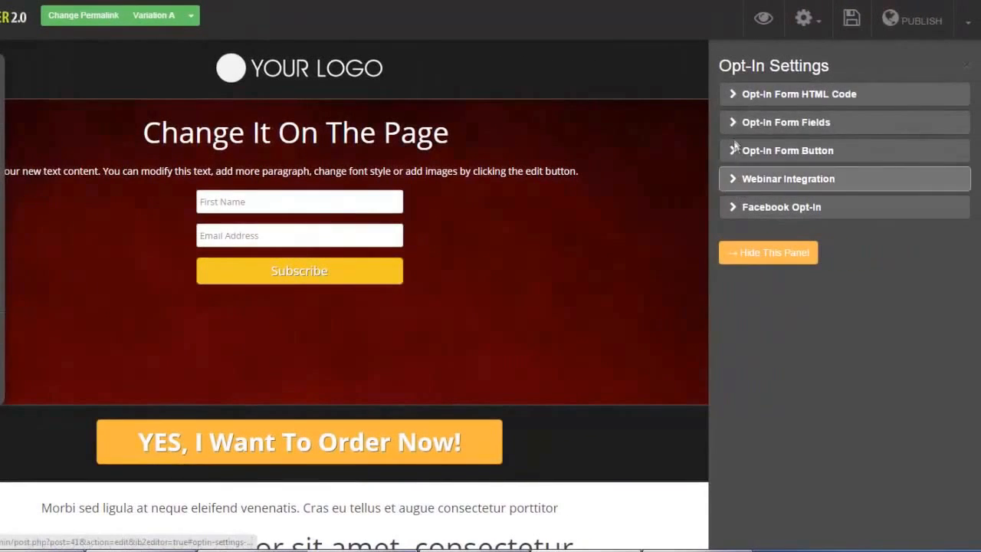
pyautogui.click(734, 98)
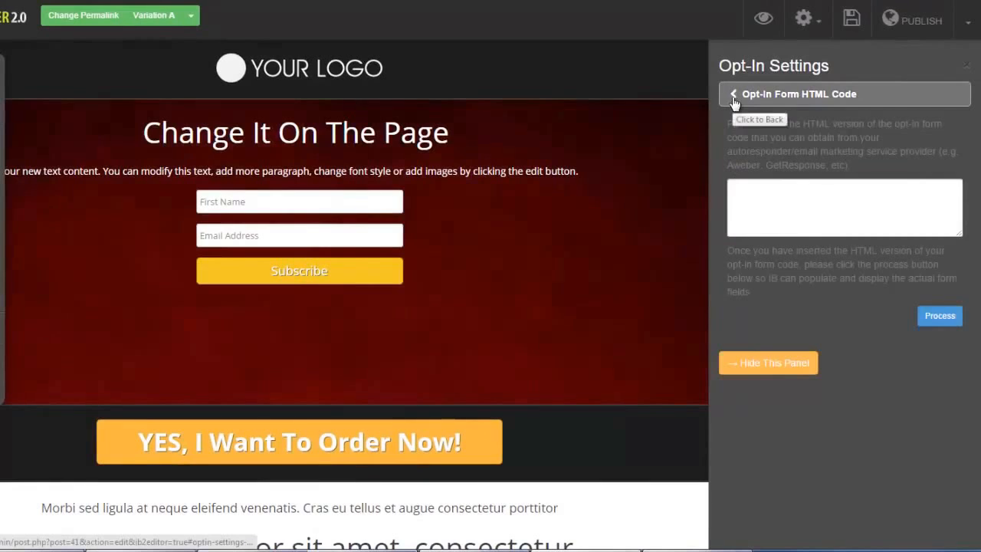
pyautogui.click(733, 96)
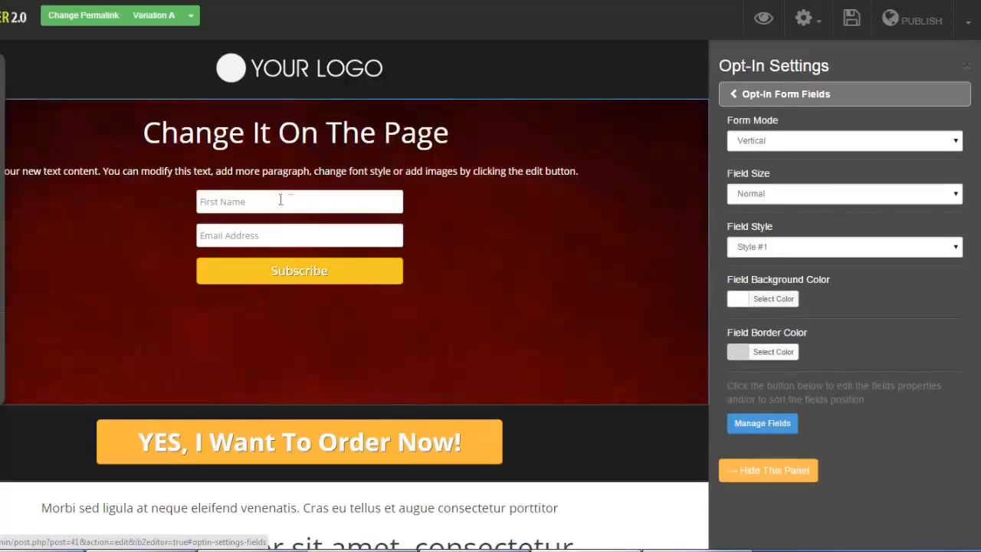
pyautogui.click(732, 95)
# Step: Try the Image Button type for the opt-in form and look through the pre-made buttons without inserting one
pyautogui.click(734, 148)
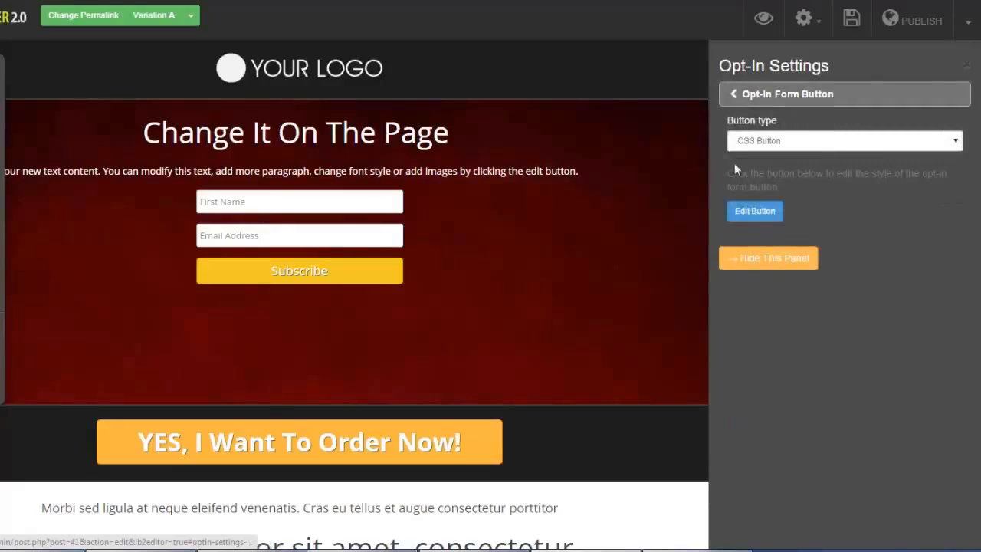
pyautogui.click(957, 145)
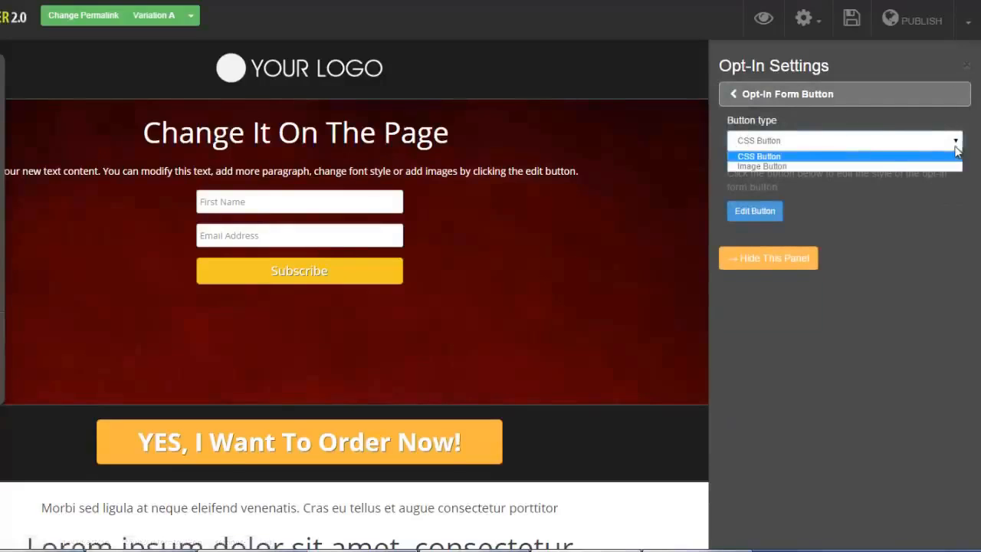
pyautogui.click(851, 166)
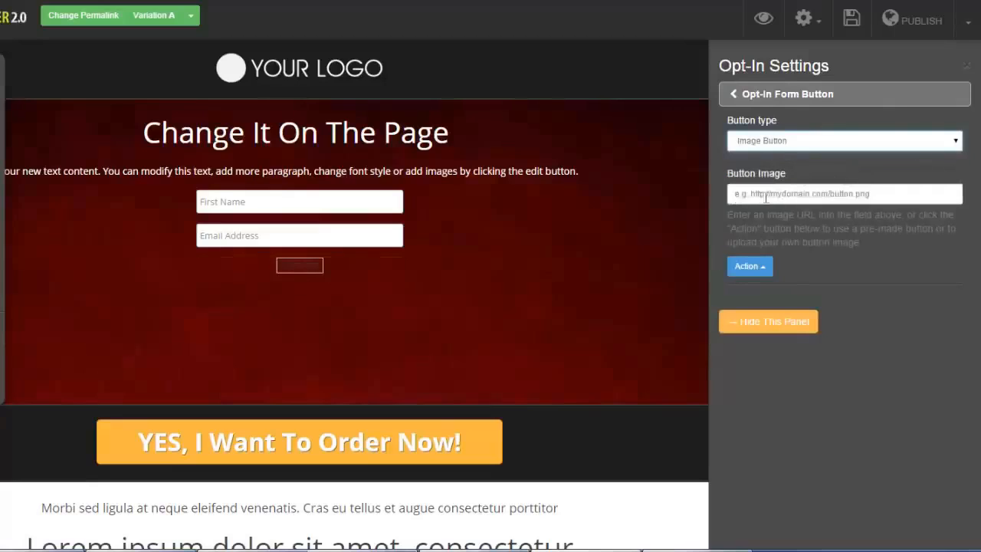
pyautogui.click(770, 267)
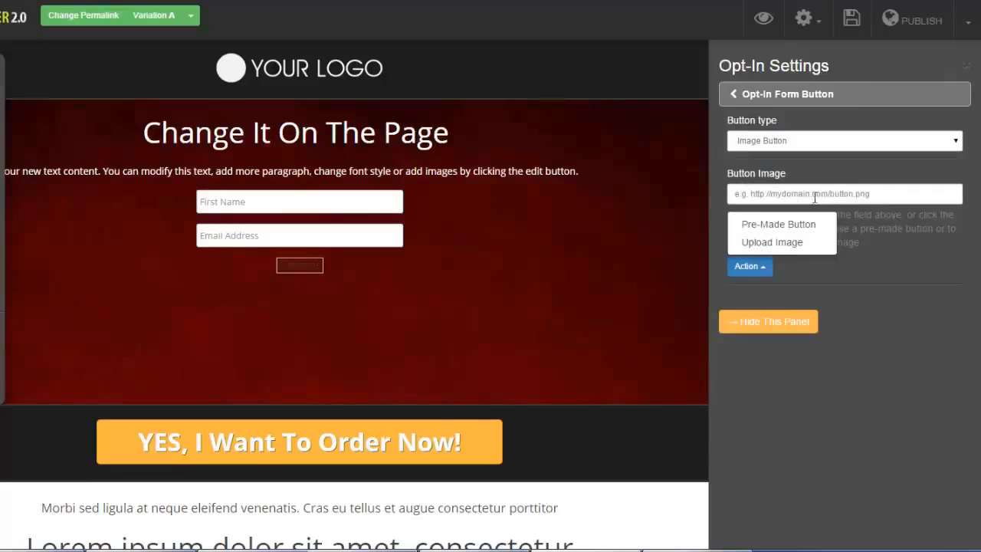
pyautogui.click(769, 225)
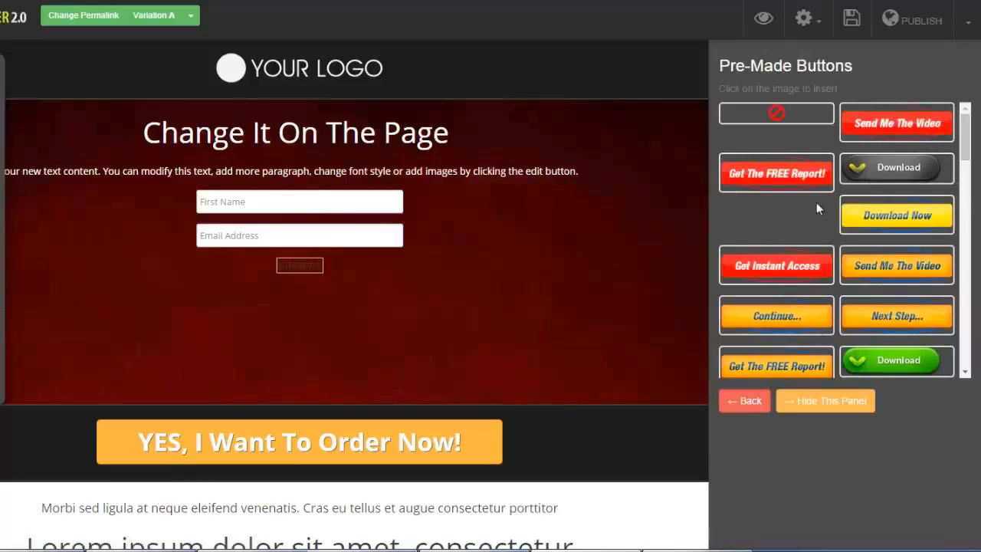
pyautogui.click(743, 401)
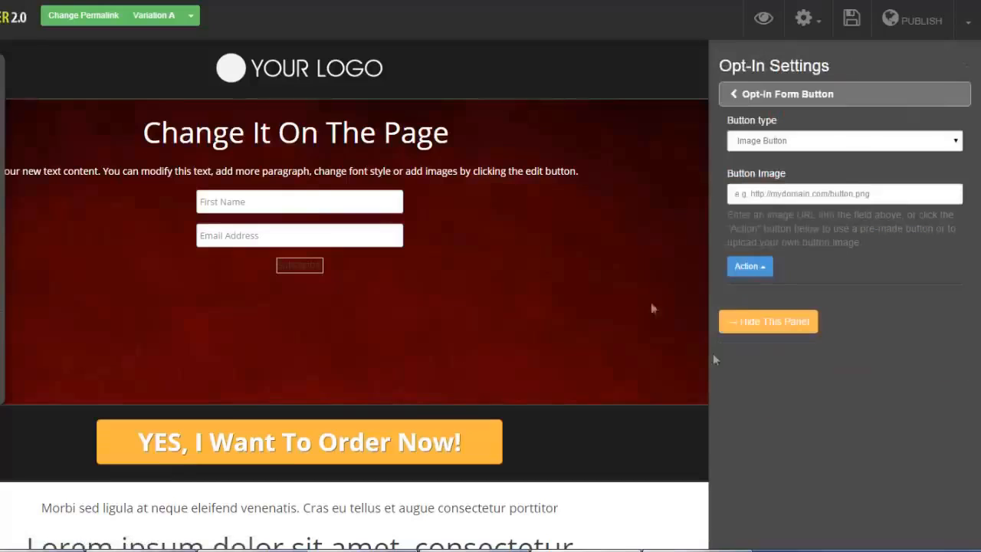
pyautogui.click(733, 97)
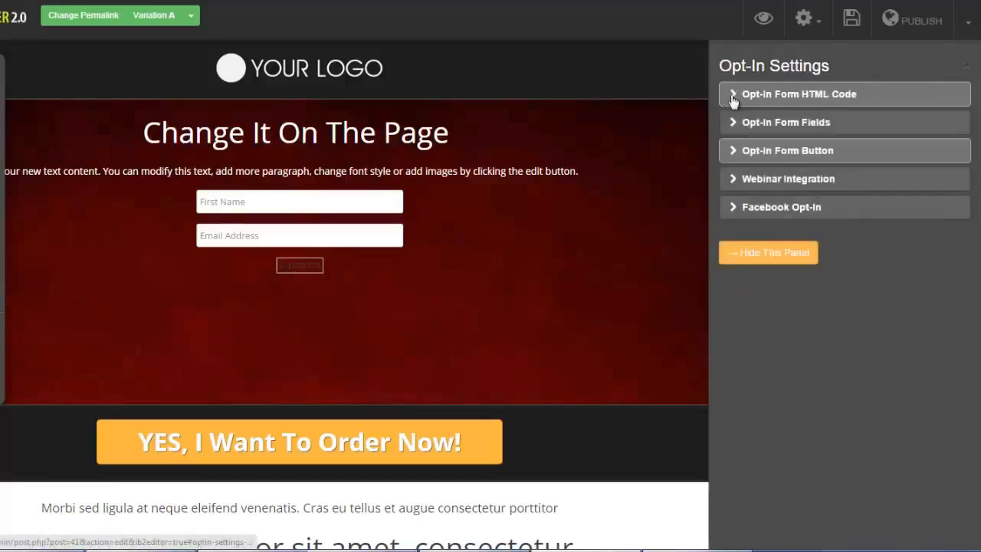
# Step: Check the opt-in form's webinar integration settings and enable Facebook Opt-In
pyautogui.click(736, 178)
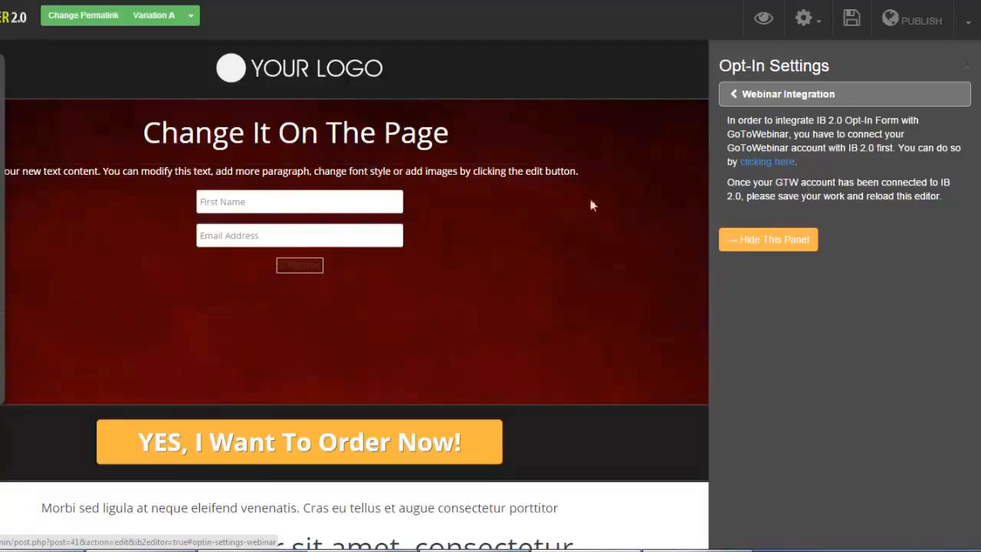
pyautogui.click(734, 95)
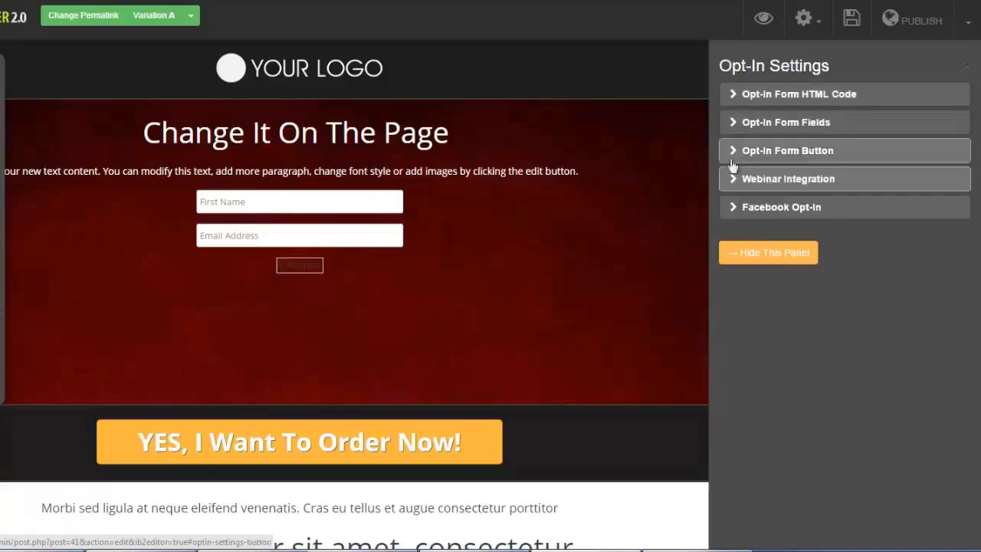
pyautogui.click(733, 208)
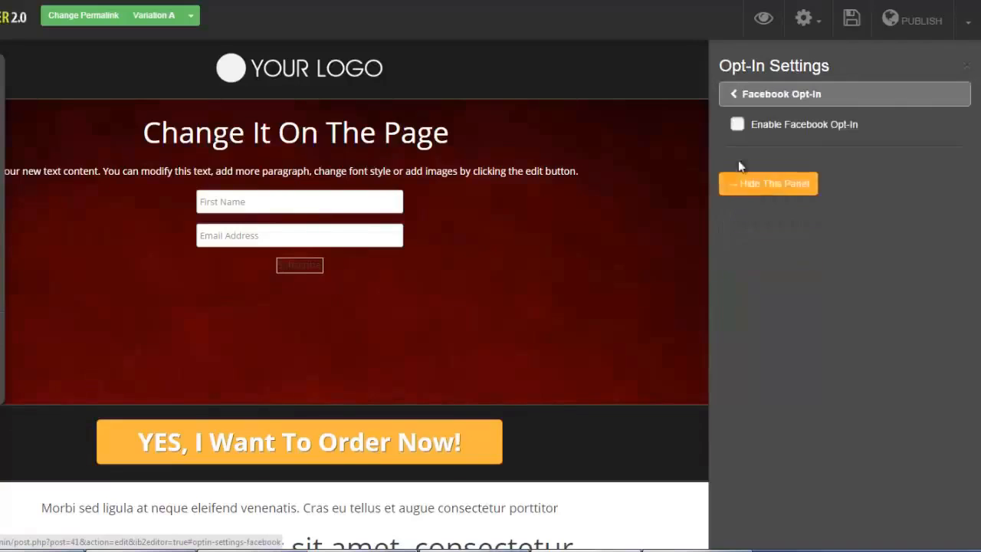
pyautogui.click(736, 126)
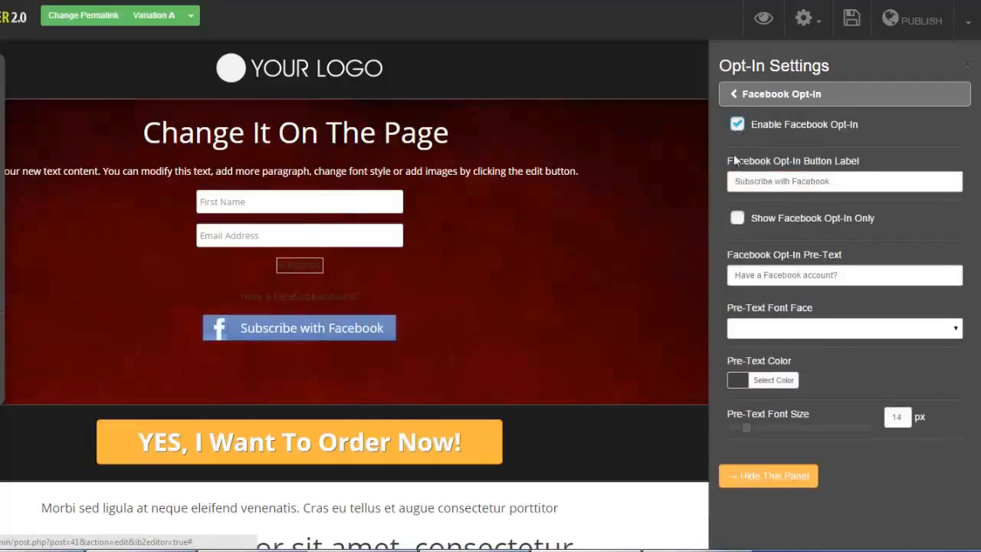
pyautogui.click(733, 94)
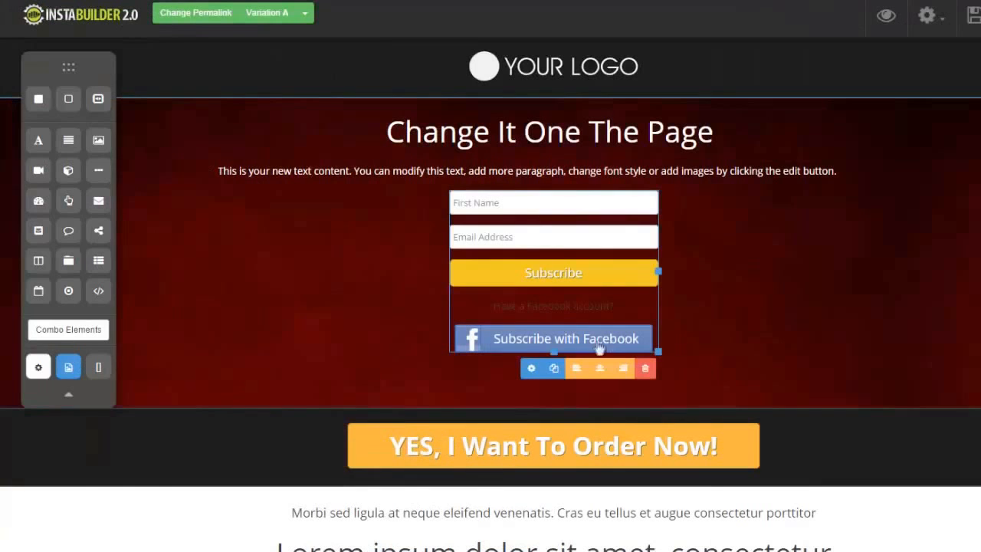
# Step: Delete the opt-in form and add the multi-step element with the "Discover How To Build High Converting Landing Pages" headline below the paragraph
pyautogui.click(645, 368)
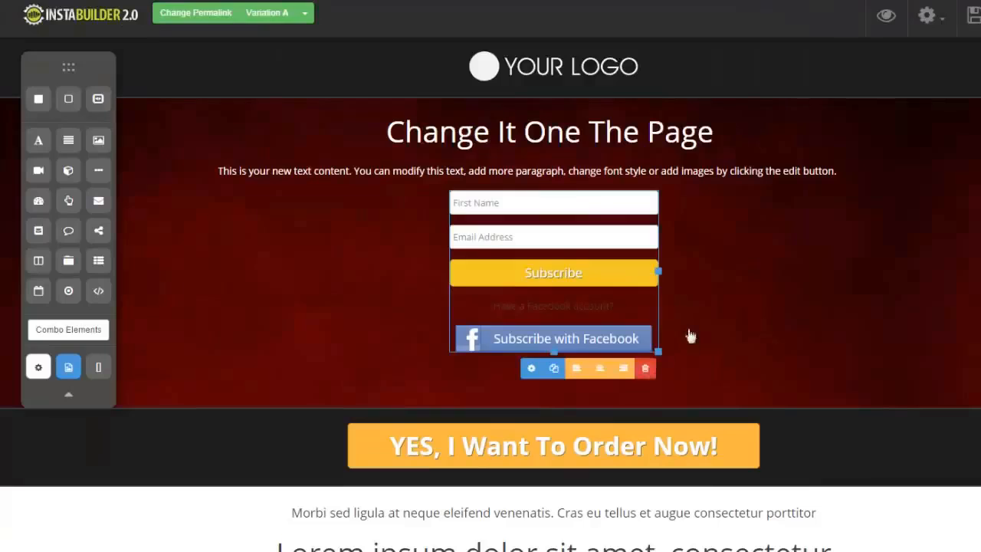
pyautogui.press('Return')
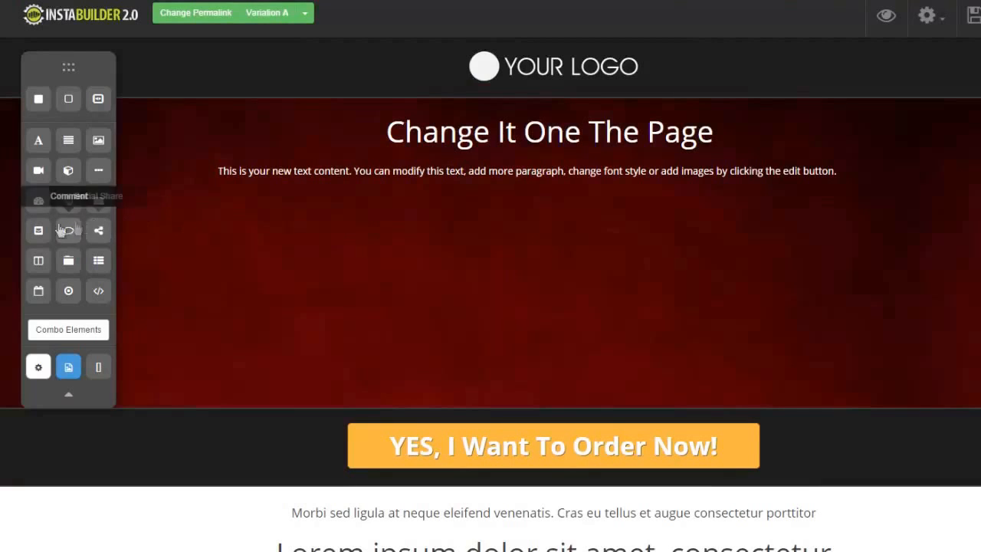
pyautogui.moveTo(140, 230); pyautogui.dragTo(438, 203)
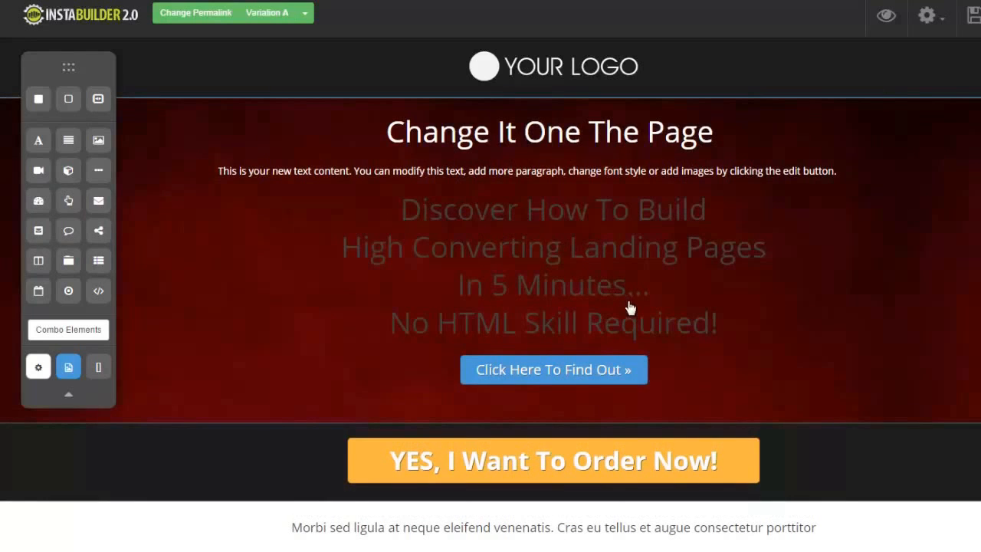
# Step: Delete the text paragraph and the headline above the "Discover How To Build" content
pyautogui.click(875, 197)
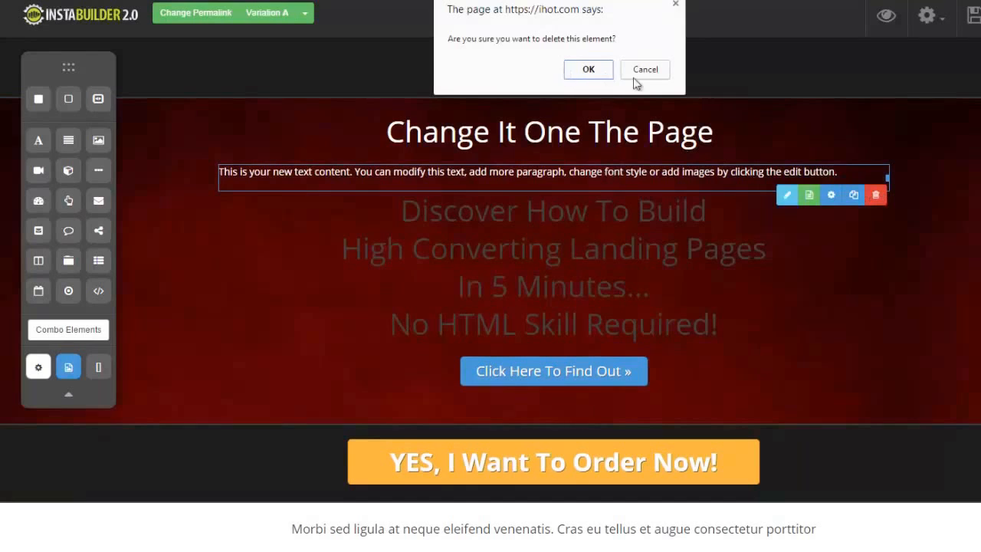
pyautogui.click(596, 74)
pyautogui.moveTo(724, 135)
pyautogui.click(873, 170)
pyautogui.click(584, 71)
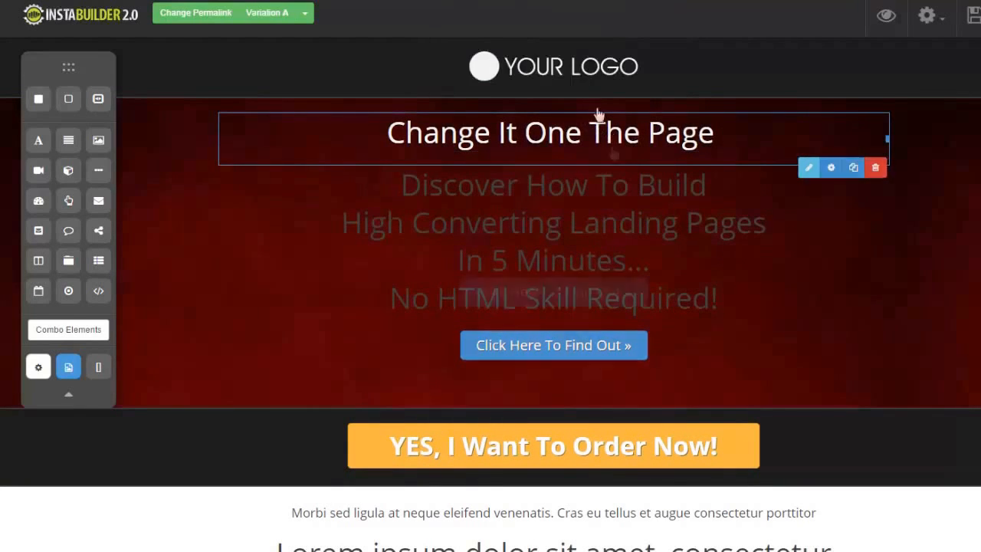
# Step: Select the "Discover How To Build" element and display its next page
pyautogui.click(808, 280)
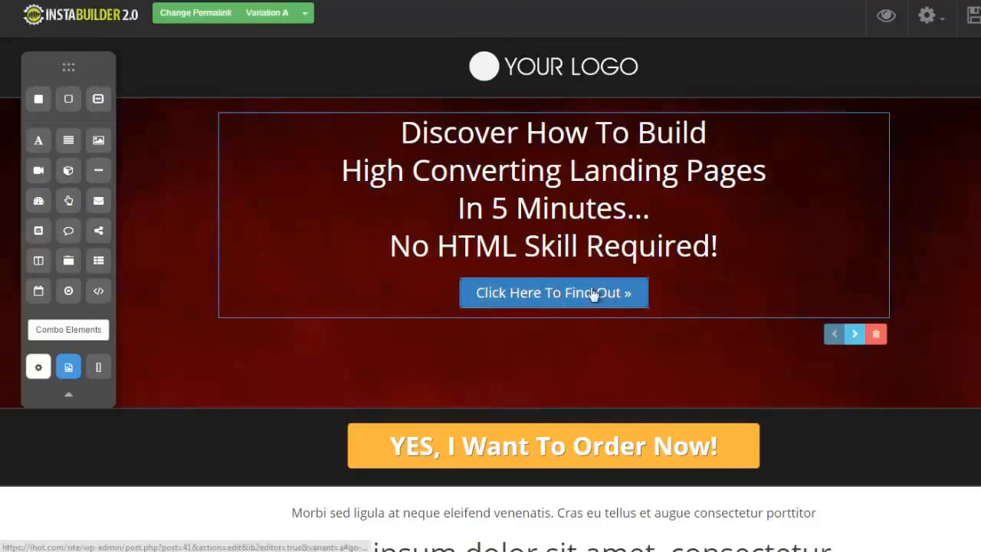
pyautogui.click(855, 336)
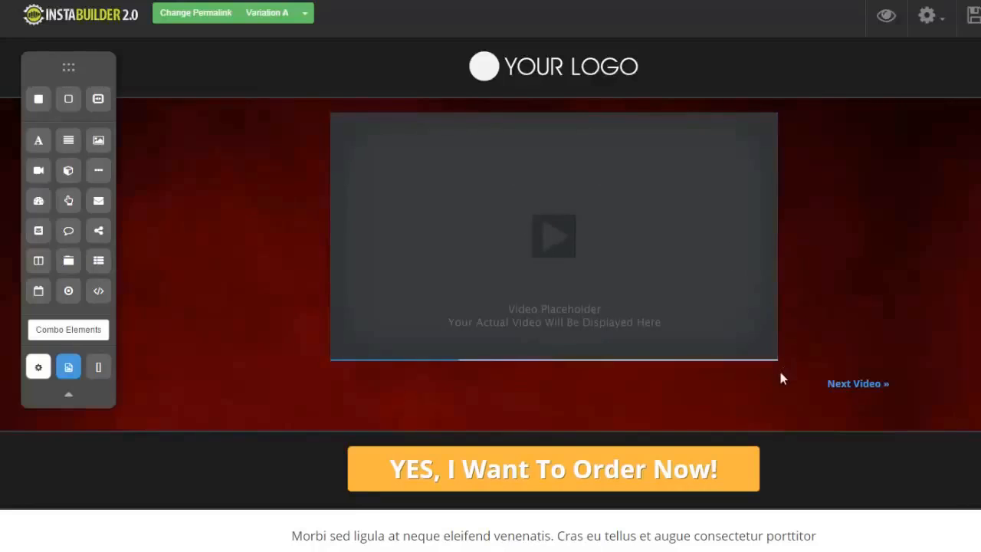
# Step: Display the multi-step element's registration page and color its "Please Register Below ..." headline white
pyautogui.moveTo(801, 397)
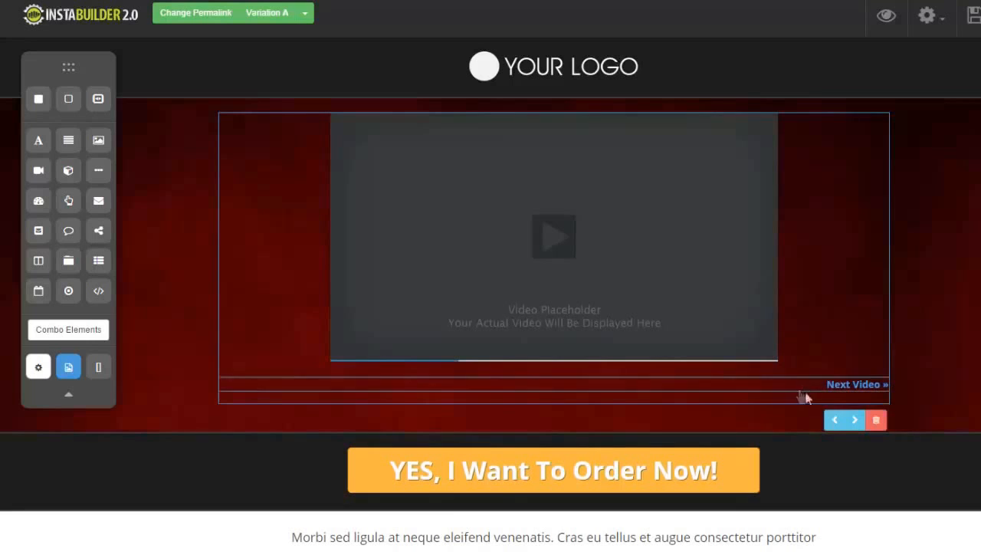
pyautogui.click(855, 421)
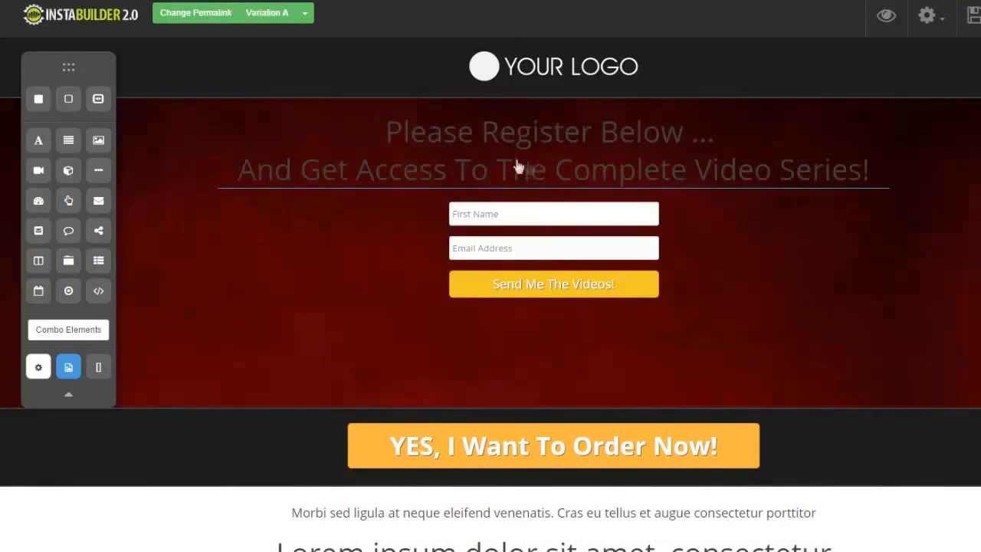
pyautogui.moveTo(633, 174)
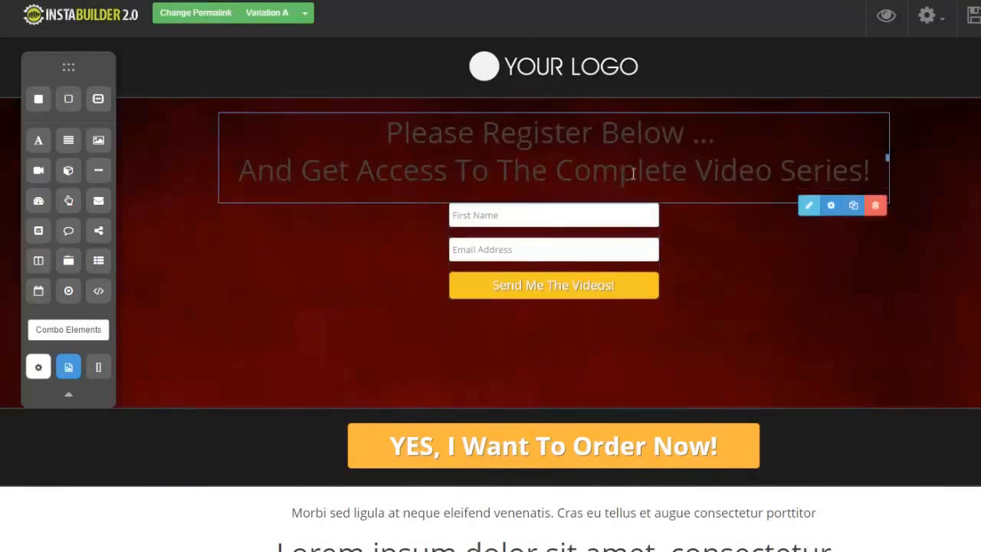
pyautogui.click(805, 204)
pyautogui.hotkey('ctrl', 'a')
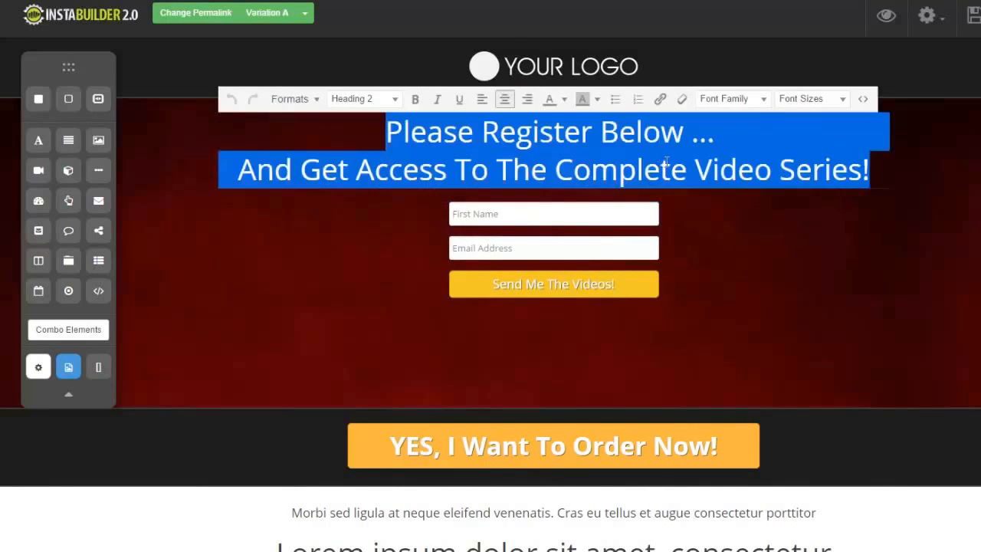
pyautogui.click(564, 99)
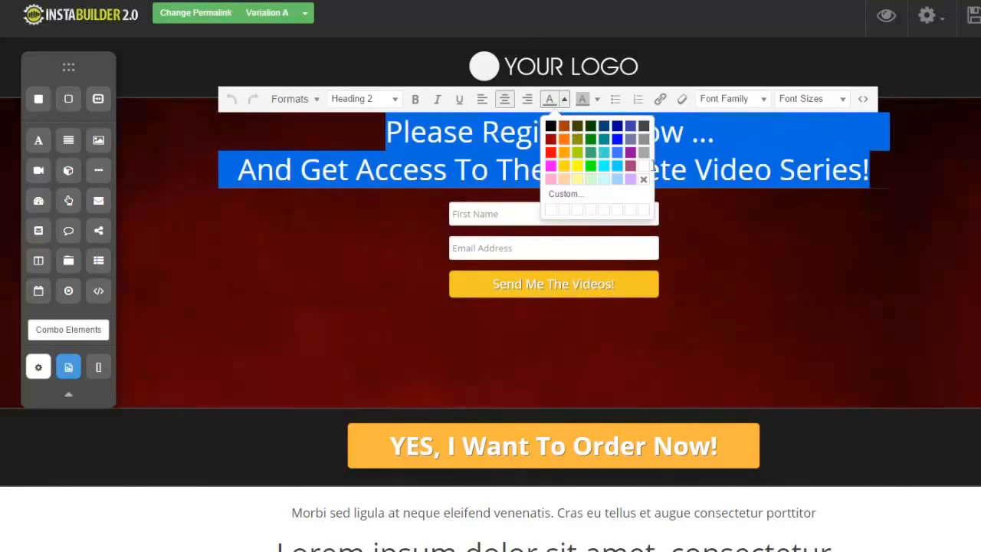
pyautogui.click(650, 166)
pyautogui.click(799, 273)
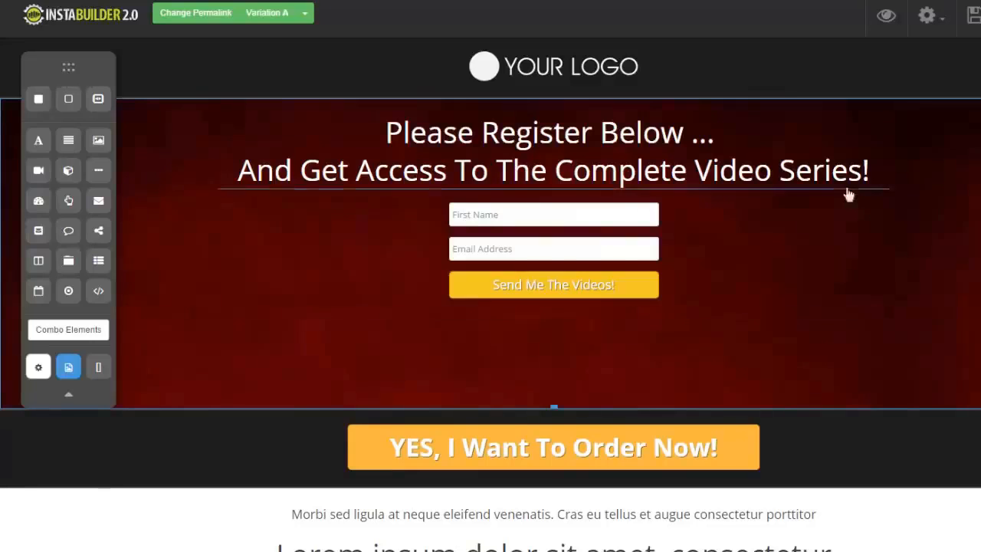
# Step: Delete the "Please Register Below ..." headline and the remaining multi-step element from the red section
pyautogui.moveTo(855, 201)
pyautogui.click(875, 207)
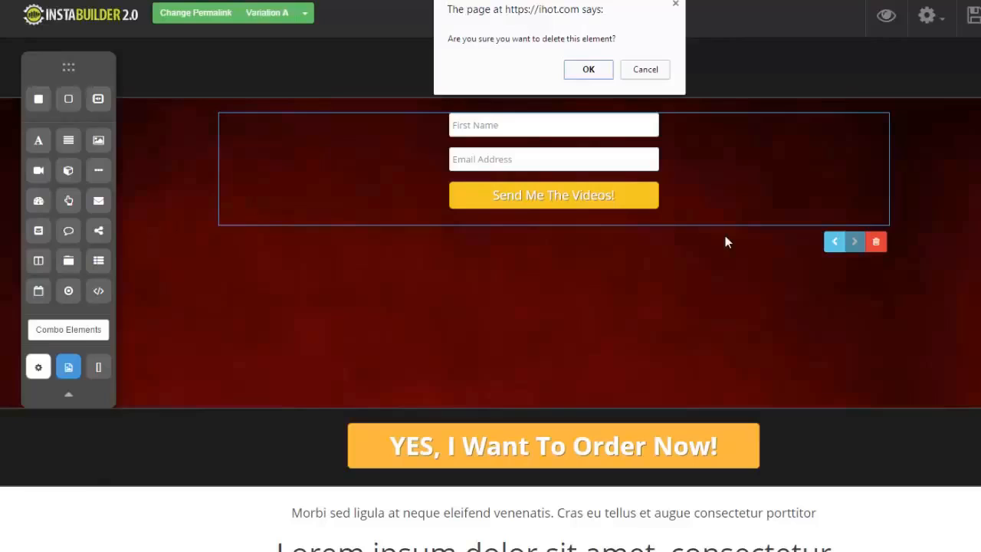
pyautogui.click(588, 70)
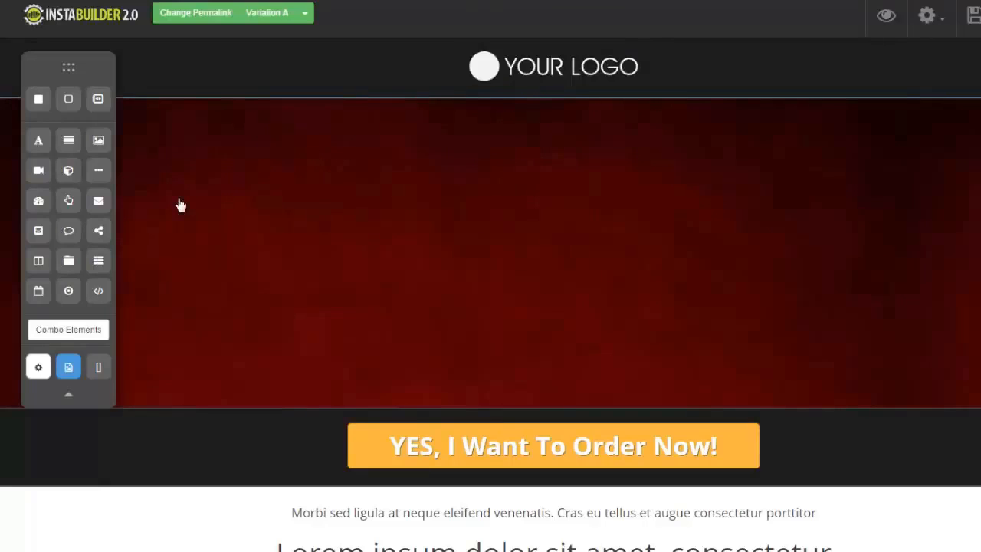
# Step: Add a button to the empty red section and set its button style to Glossy
pyautogui.moveTo(69, 200); pyautogui.dragTo(553, 128)
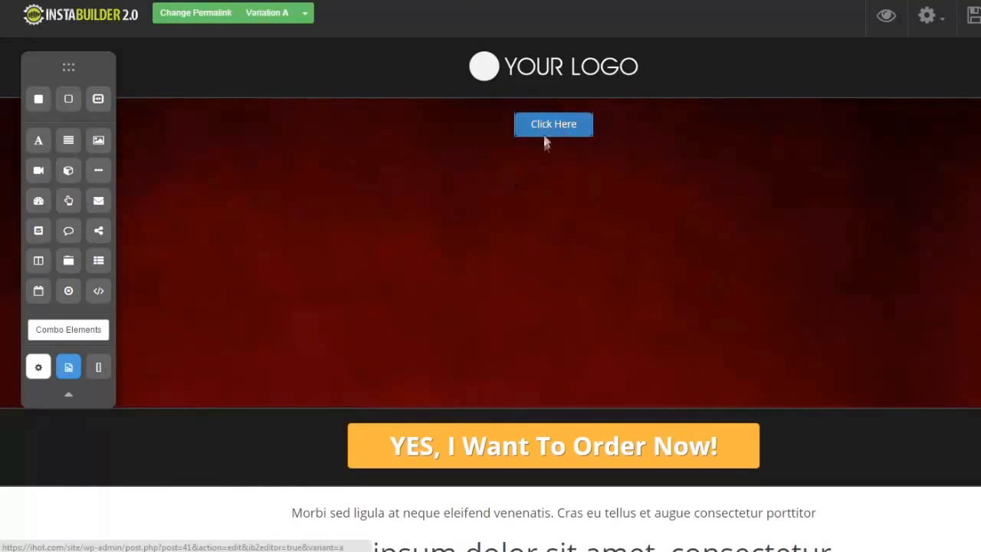
pyautogui.moveTo(577, 131)
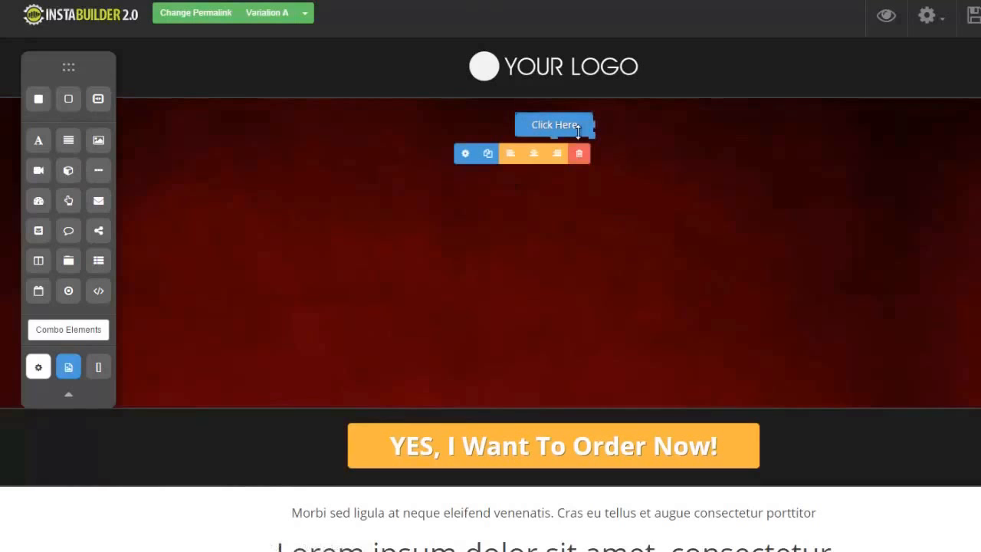
pyautogui.click(465, 154)
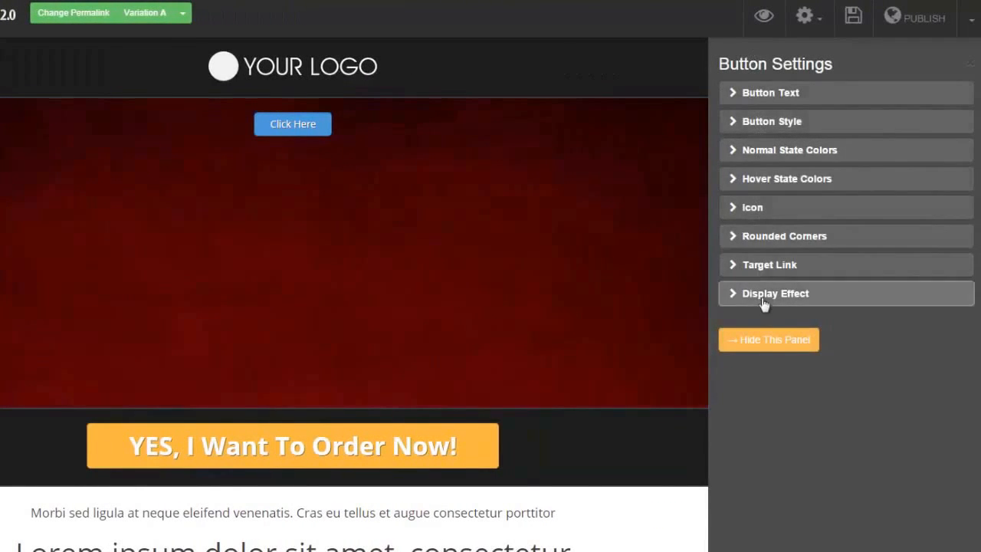
pyautogui.click(757, 93)
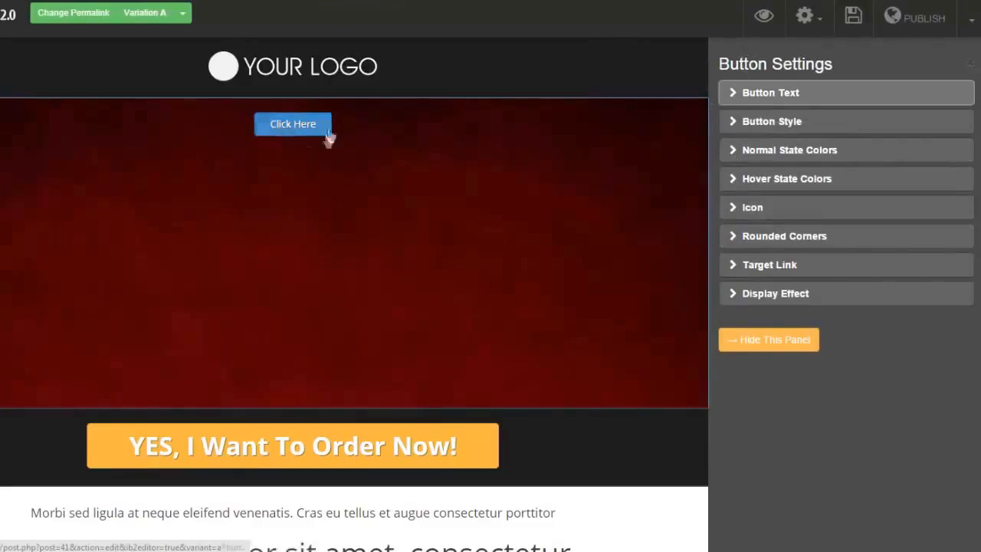
pyautogui.click(747, 123)
pyautogui.click(950, 143)
pyautogui.click(858, 164)
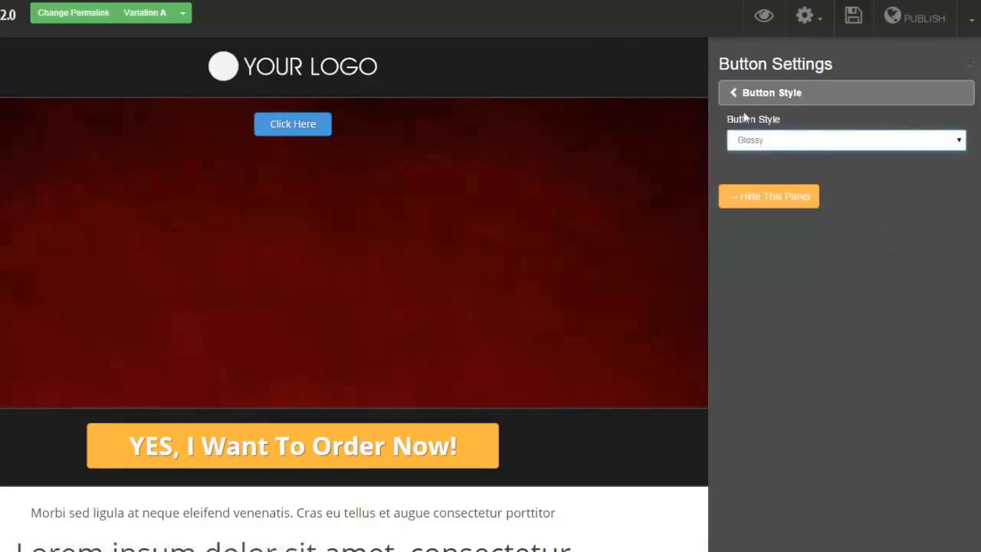
pyautogui.click(732, 93)
# Step: Check the button's normal state colors and add a paperclip icon before its text, trying the shopping cart icon first
pyautogui.click(731, 151)
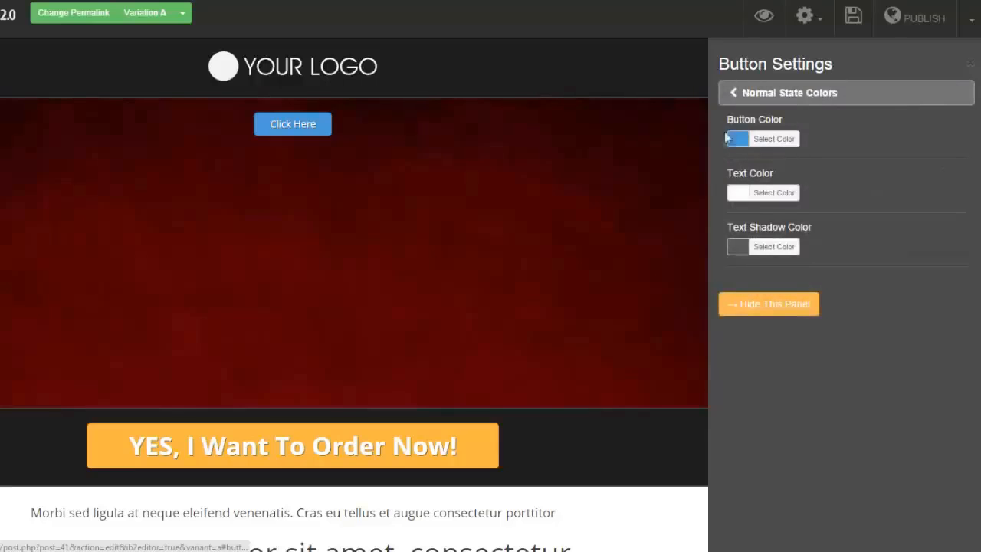
pyautogui.click(731, 94)
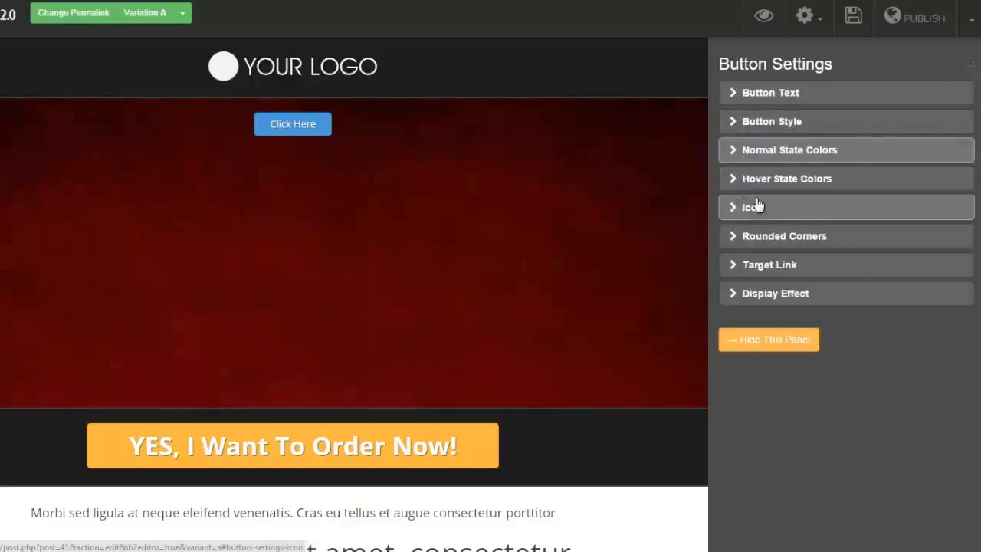
pyautogui.click(736, 212)
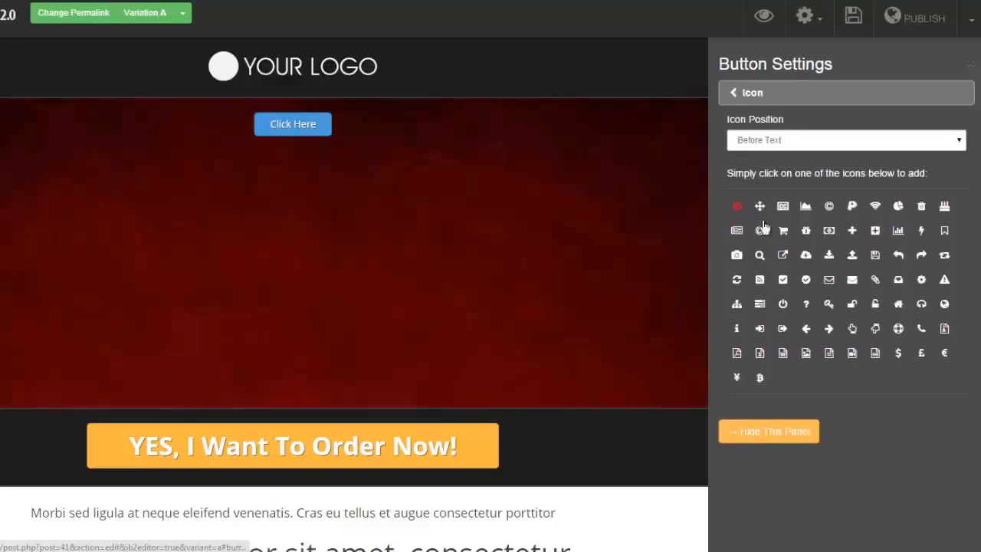
pyautogui.click(781, 230)
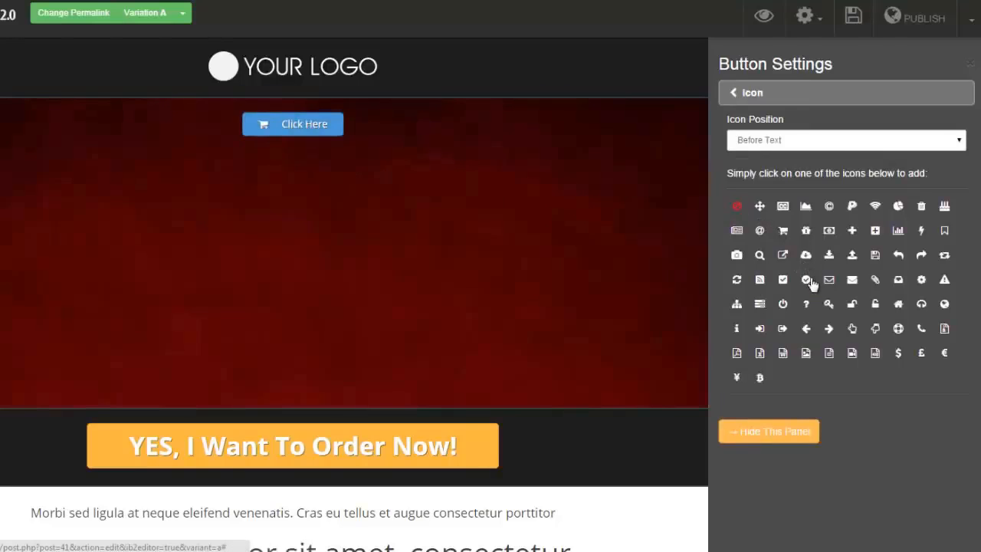
pyautogui.click(875, 279)
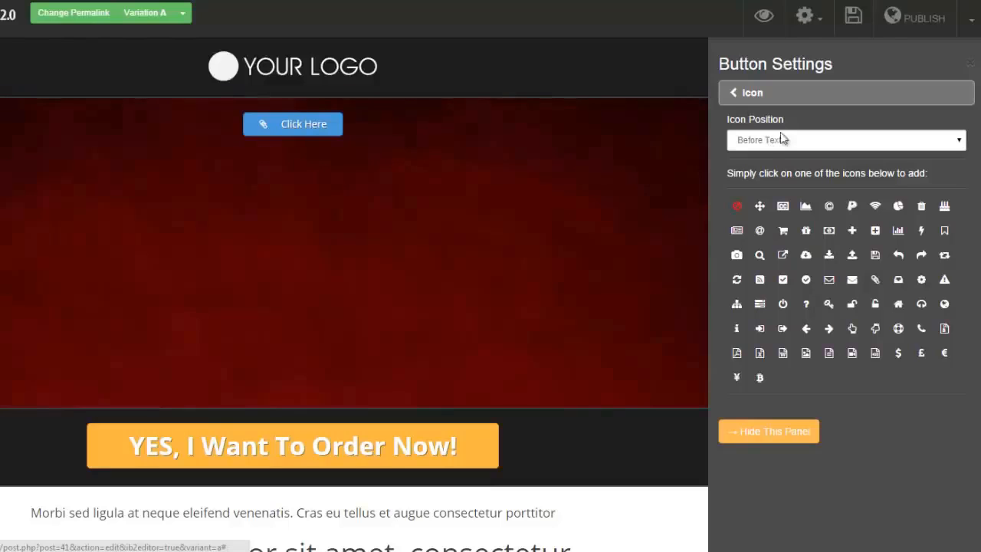
pyautogui.click(733, 93)
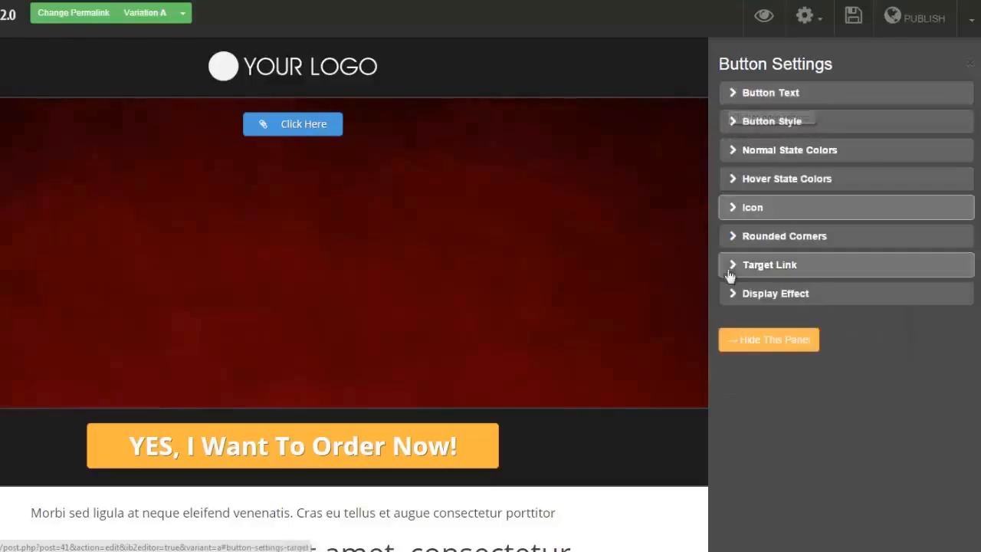
# Step: Set the "Click Here" button's rounded corners to 16 px
pyautogui.click(729, 237)
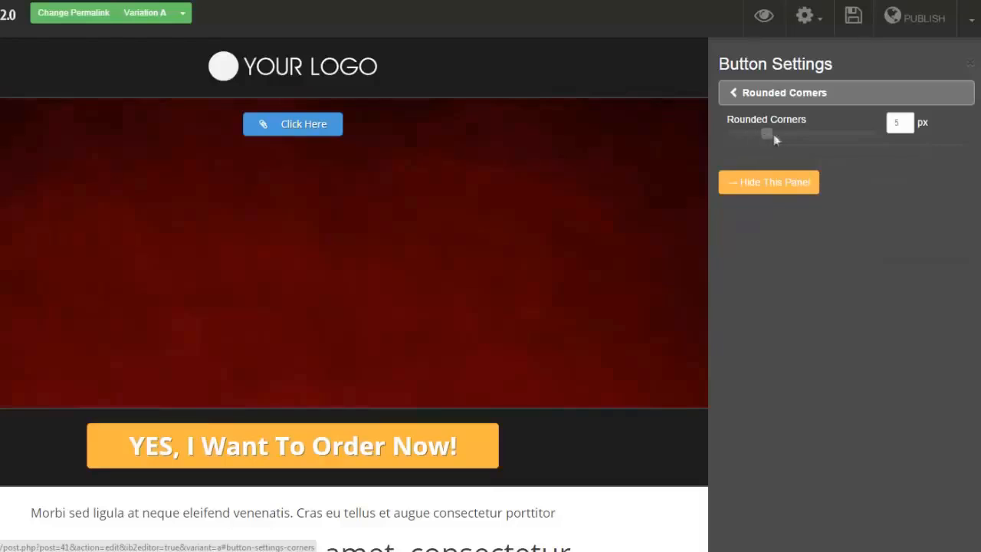
pyautogui.moveTo(767, 134); pyautogui.dragTo(806, 135)
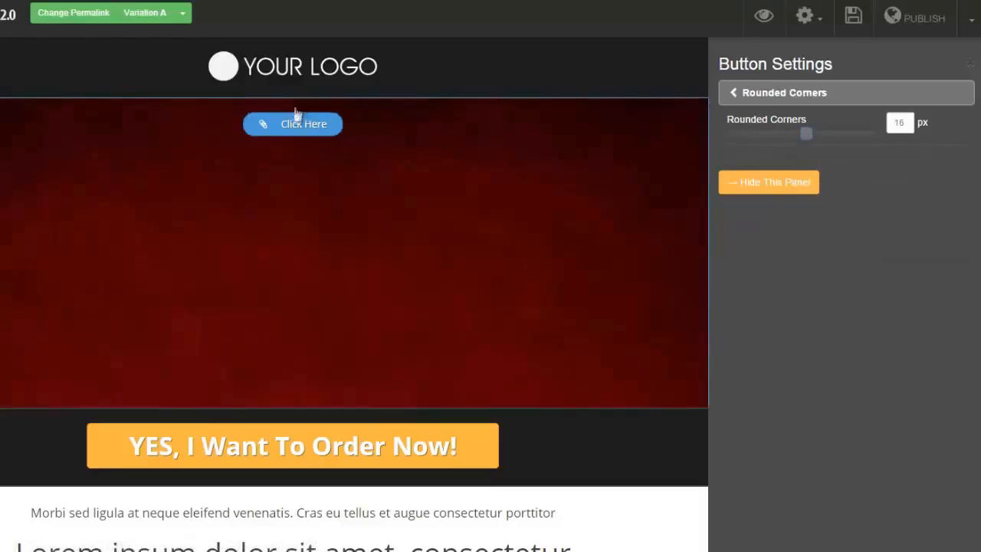
pyautogui.click(734, 95)
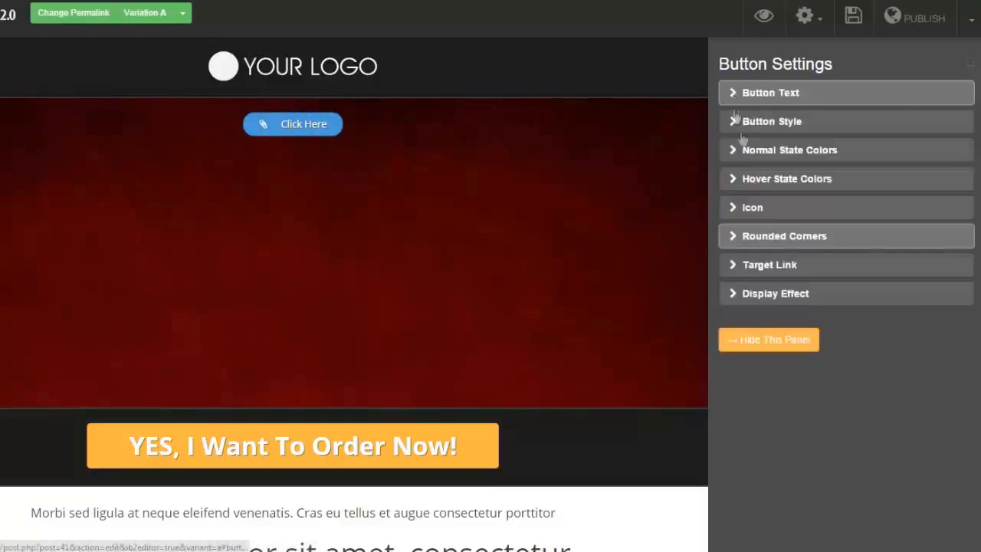
# Step: Set the button's target link type to PopUp and open the popup for editing
pyautogui.click(734, 266)
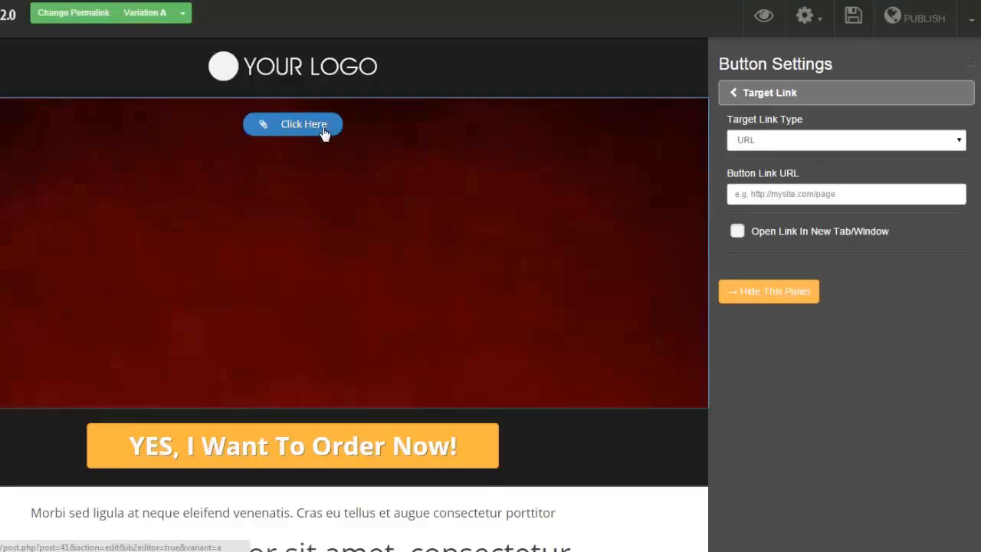
pyautogui.click(959, 142)
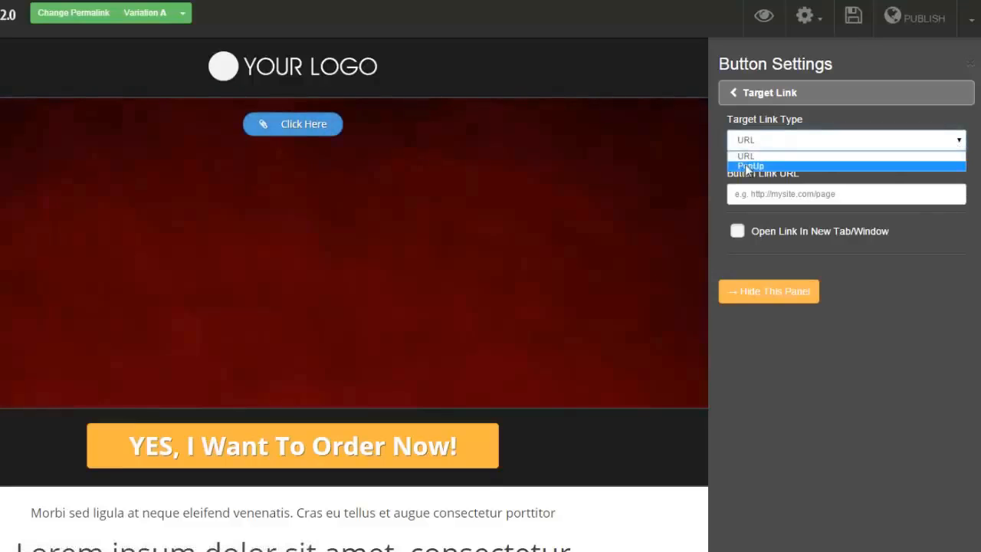
pyautogui.click(747, 166)
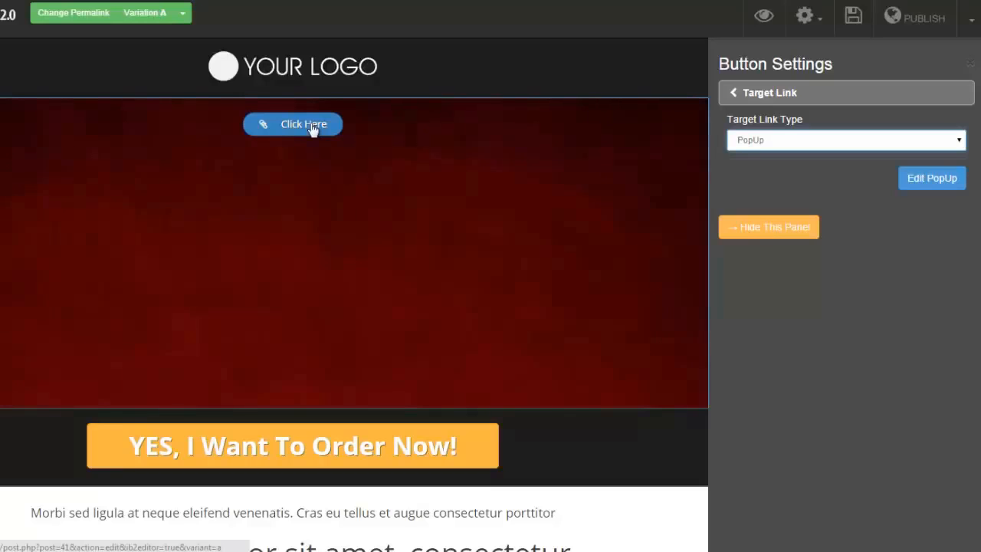
pyautogui.click(932, 179)
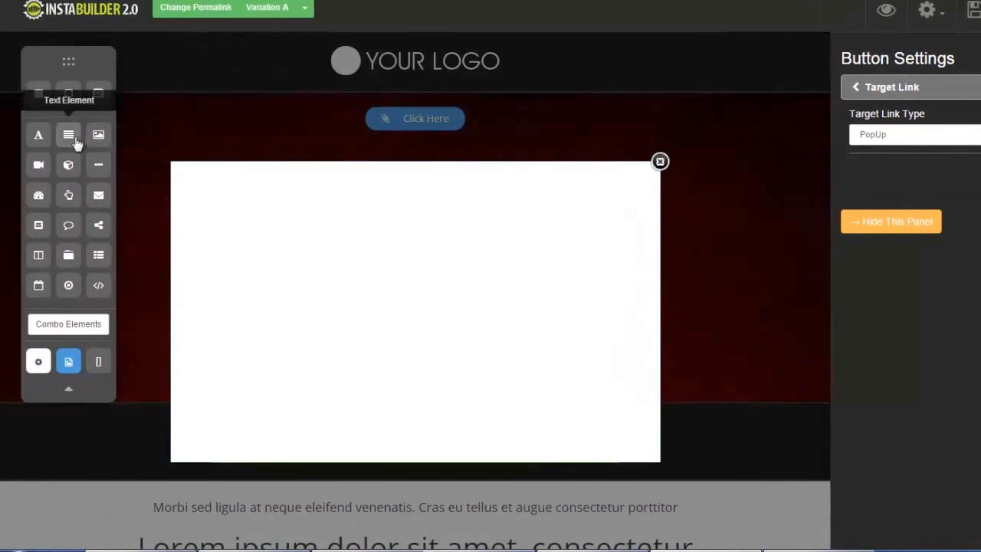
# Step: Add a title element to the popup and center its text
pyautogui.moveTo(39, 134); pyautogui.dragTo(400, 197)
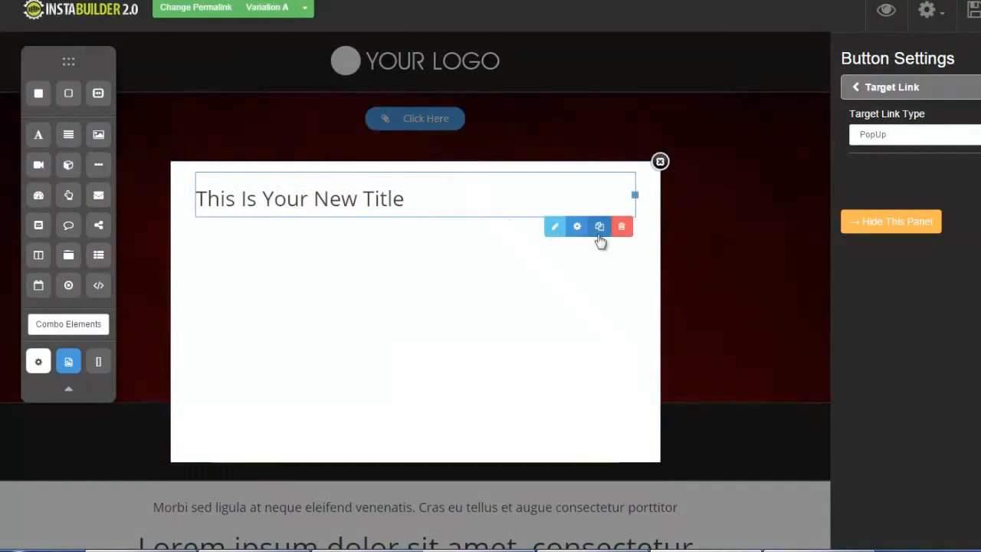
pyautogui.click(555, 226)
pyautogui.click(482, 174)
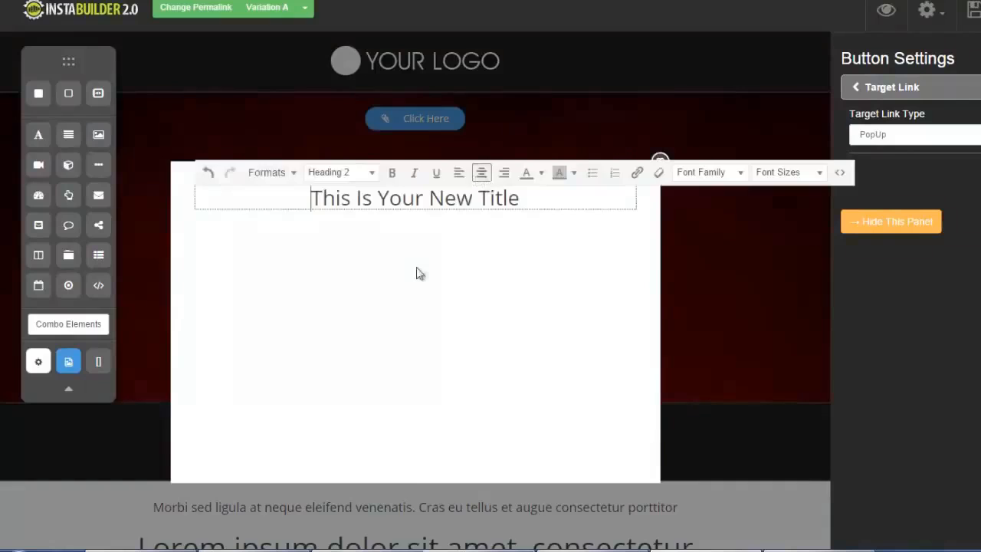
pyautogui.click(416, 274)
# Step: Add a text paragraph and an opt-in form below the popup's title, and close the popup
pyautogui.moveTo(68, 134); pyautogui.dragTo(365, 240)
pyautogui.moveTo(98, 201); pyautogui.dragTo(391, 274)
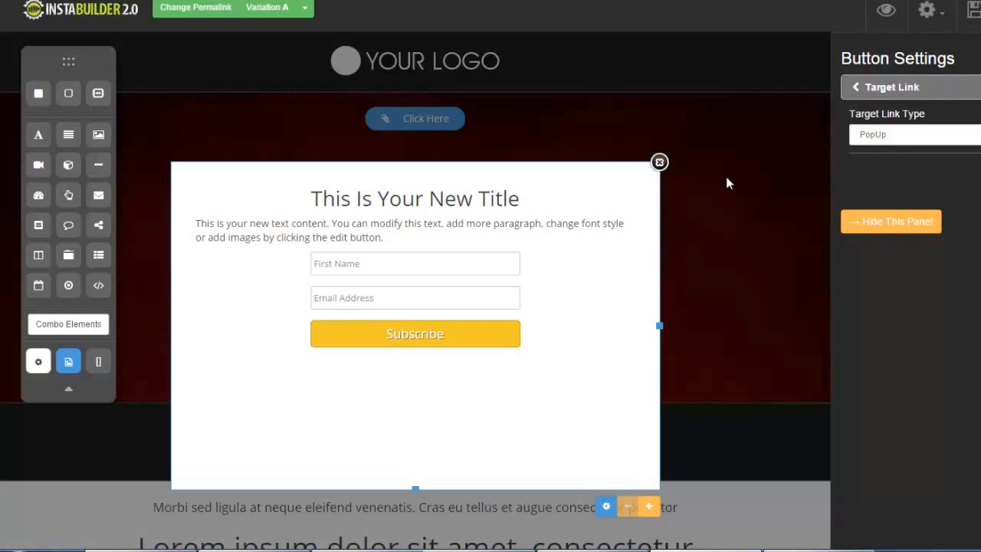
pyautogui.click(659, 161)
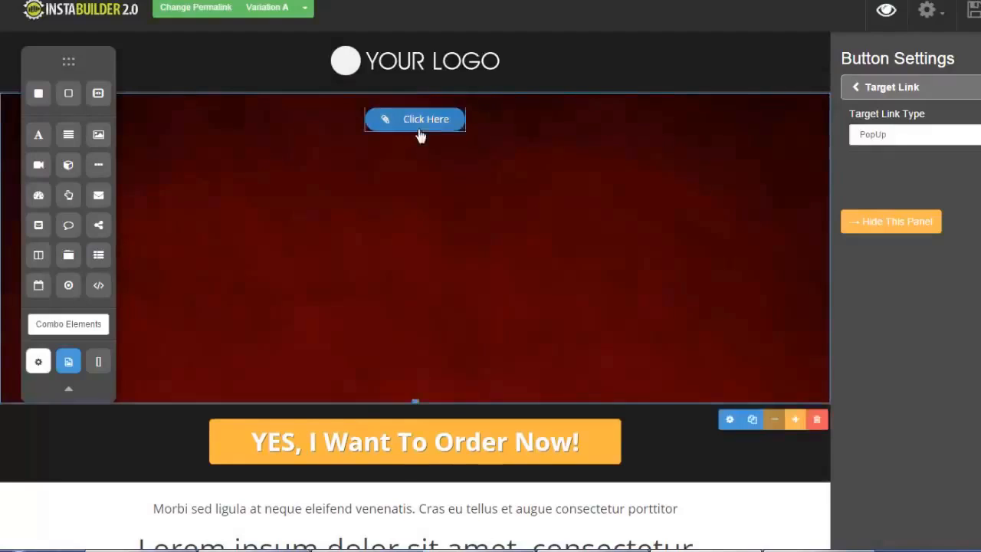
pyautogui.moveTo(420, 134)
pyautogui.click(455, 151)
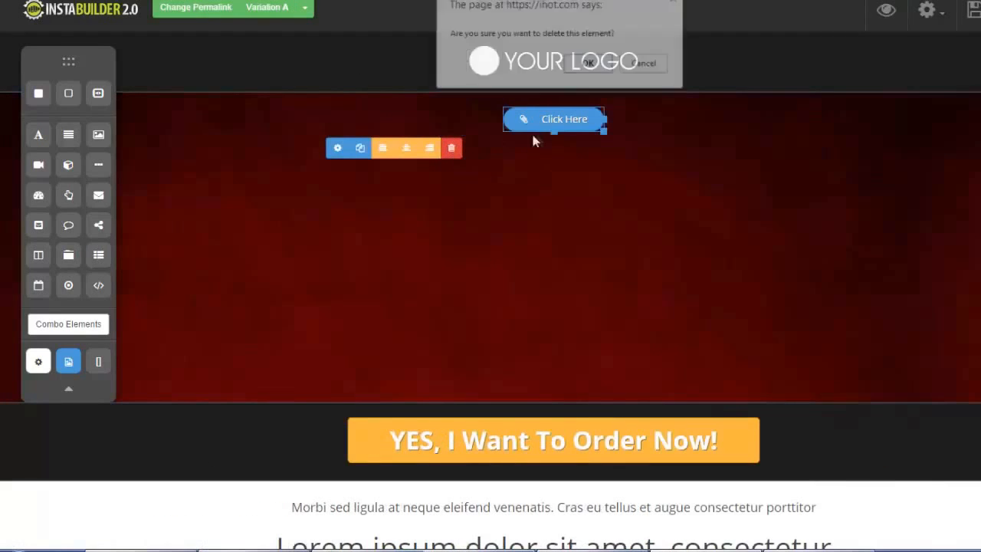
pyautogui.click(645, 65)
# Step: Change the page template to the Squeeze Page design with the sunset beach background and "10 Easy Tricks To Get 5,000+ Subscribers" box
pyautogui.click(931, 11)
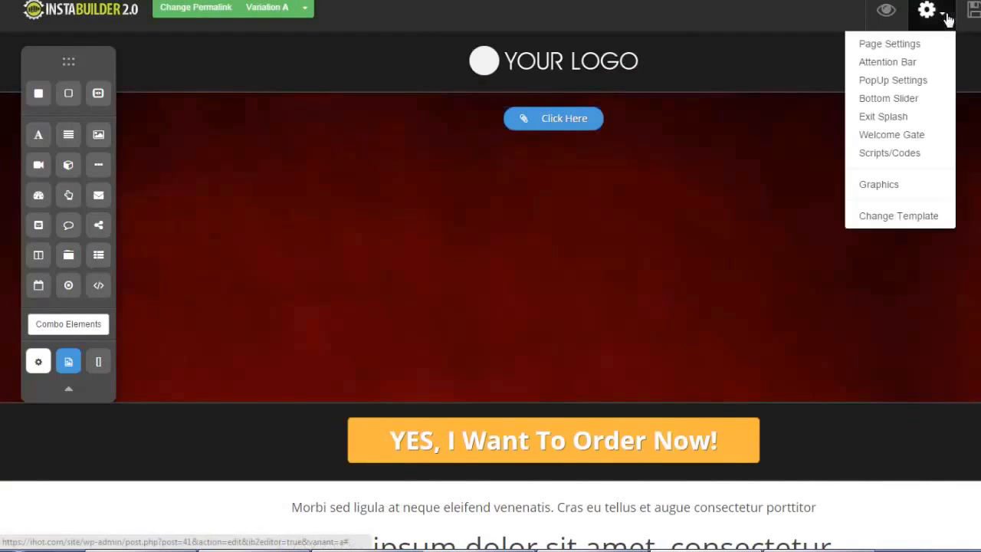
pyautogui.click(901, 218)
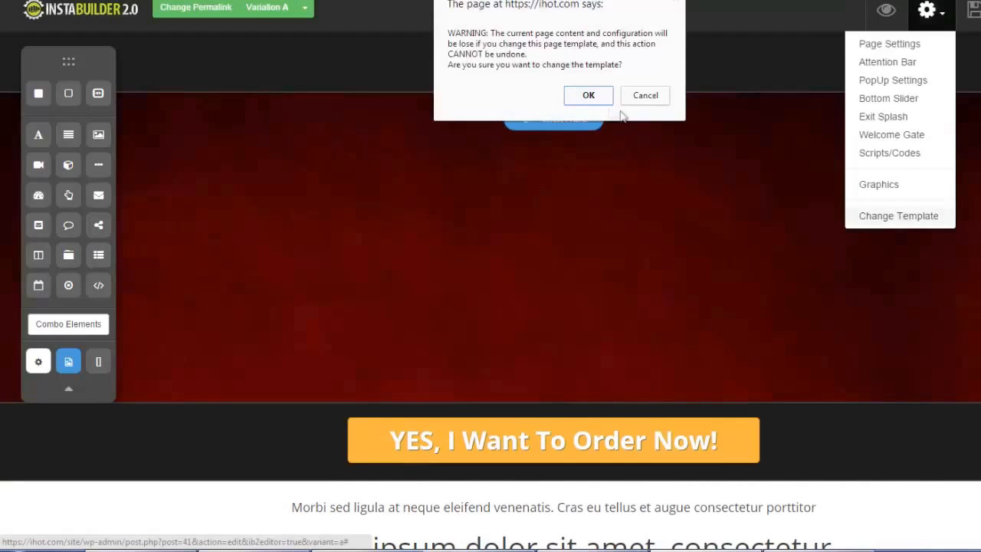
pyautogui.click(588, 95)
pyautogui.click(377, 159)
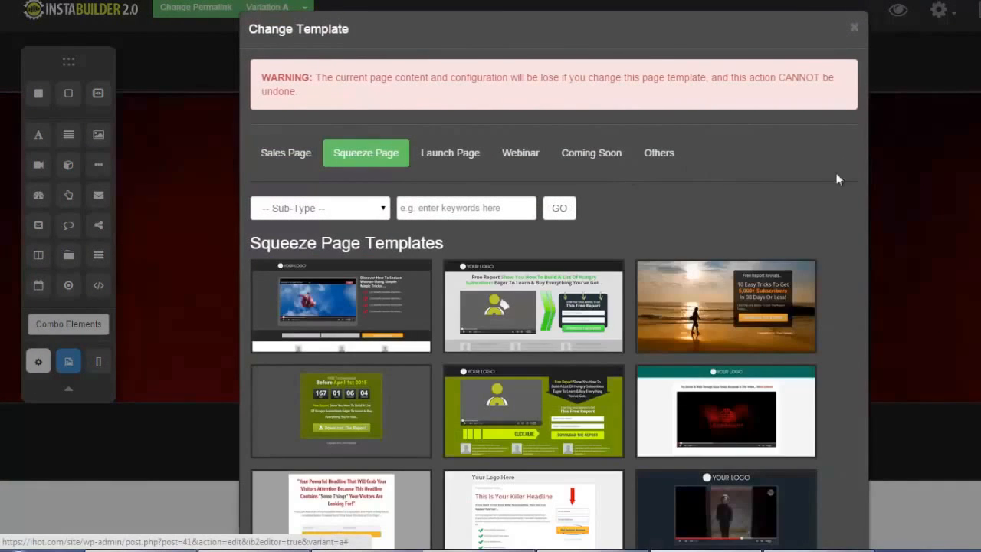
pyautogui.click(722, 313)
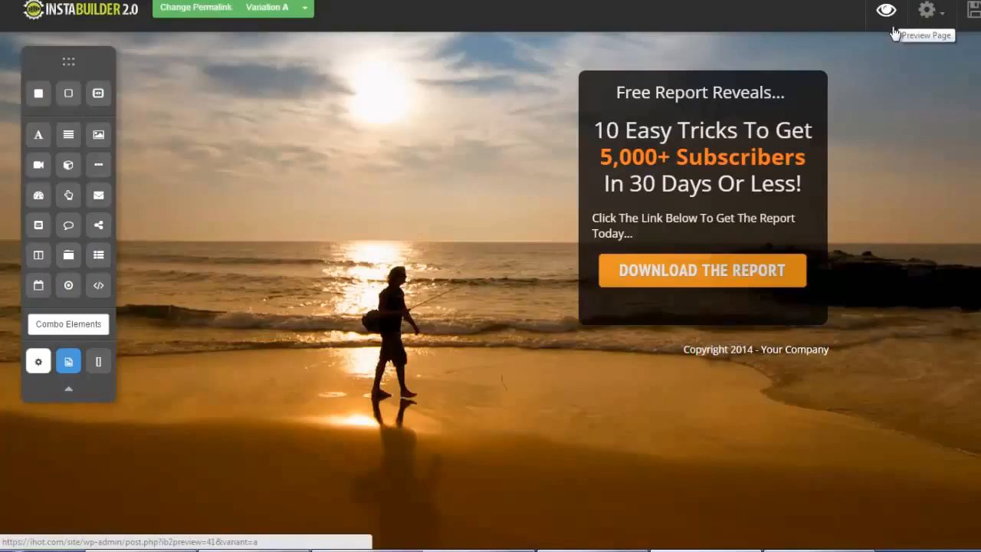
# Step: Enable the page's attention bar and go through its link text and link URL fields
pyautogui.click(931, 12)
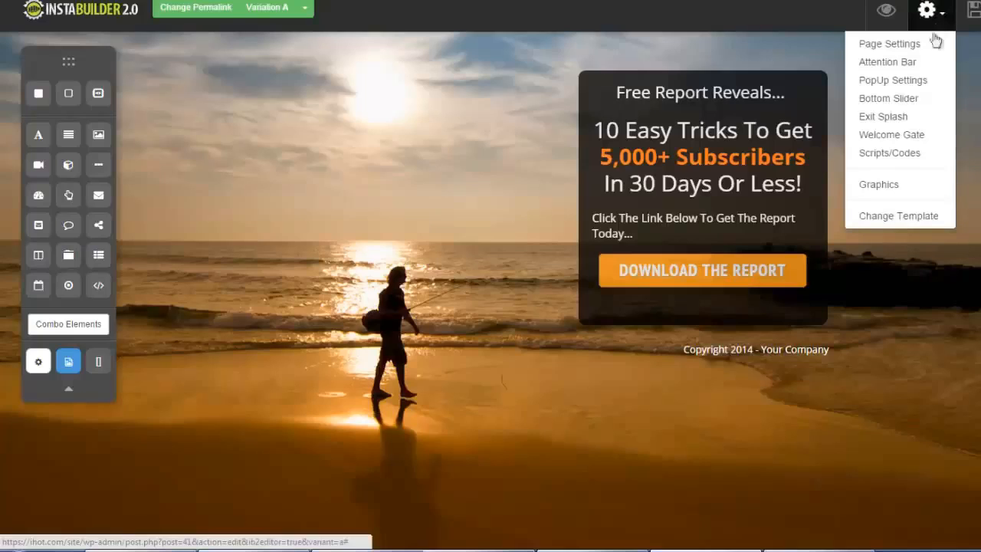
pyautogui.click(893, 64)
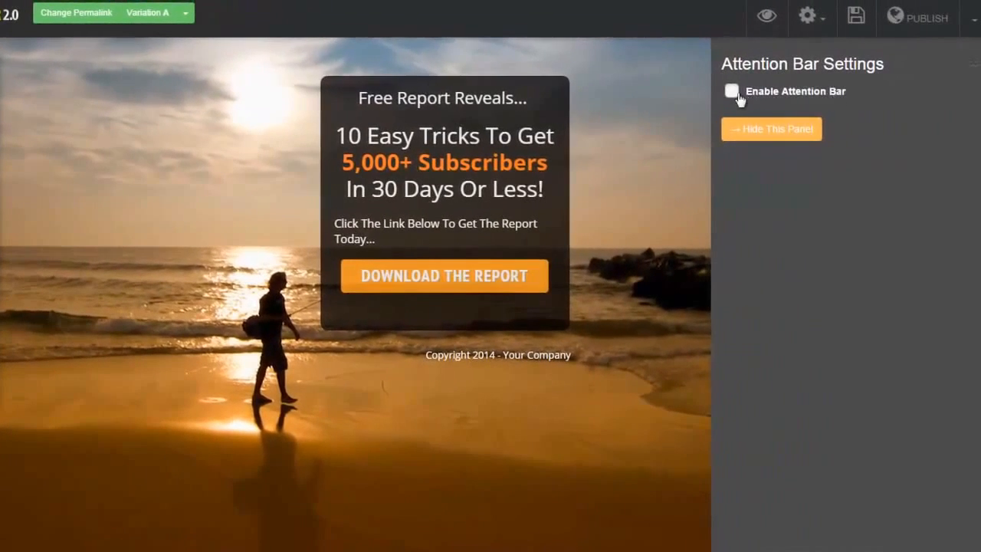
pyautogui.click(732, 92)
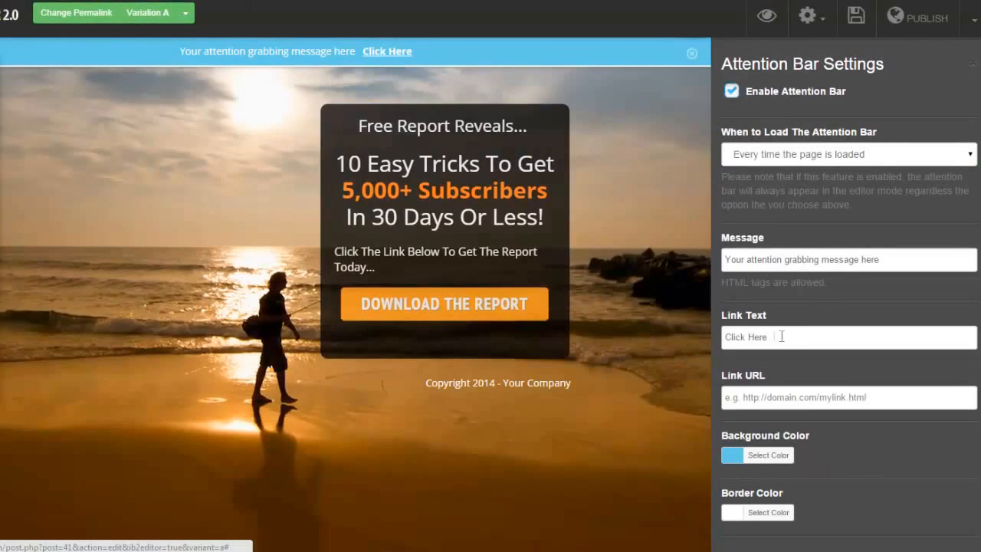
pyautogui.moveTo(792, 331); pyautogui.dragTo(724, 337)
pyautogui.click(898, 394)
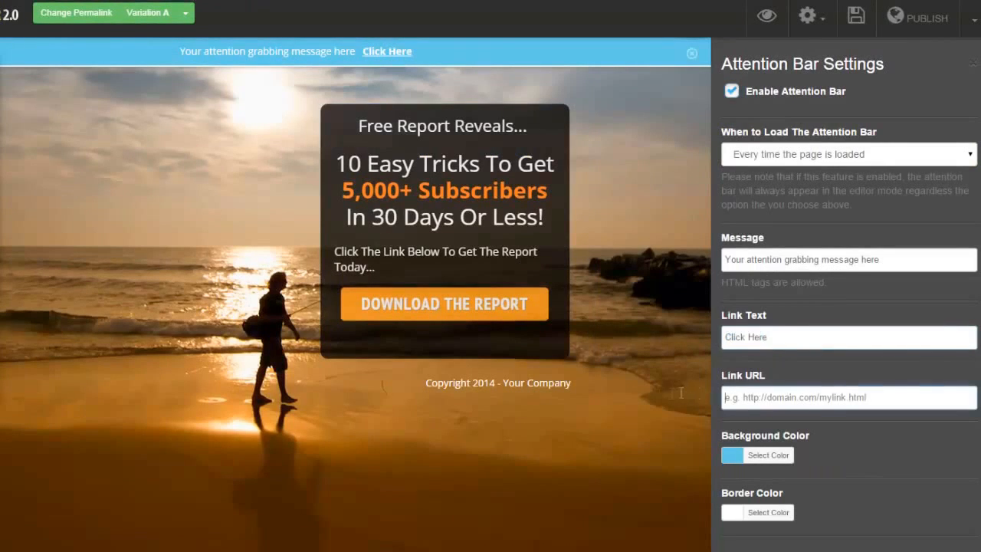
# Step: Enable the page's popup with the load timing left at every page load, and briefly open the popup in edit mode
pyautogui.click(821, 18)
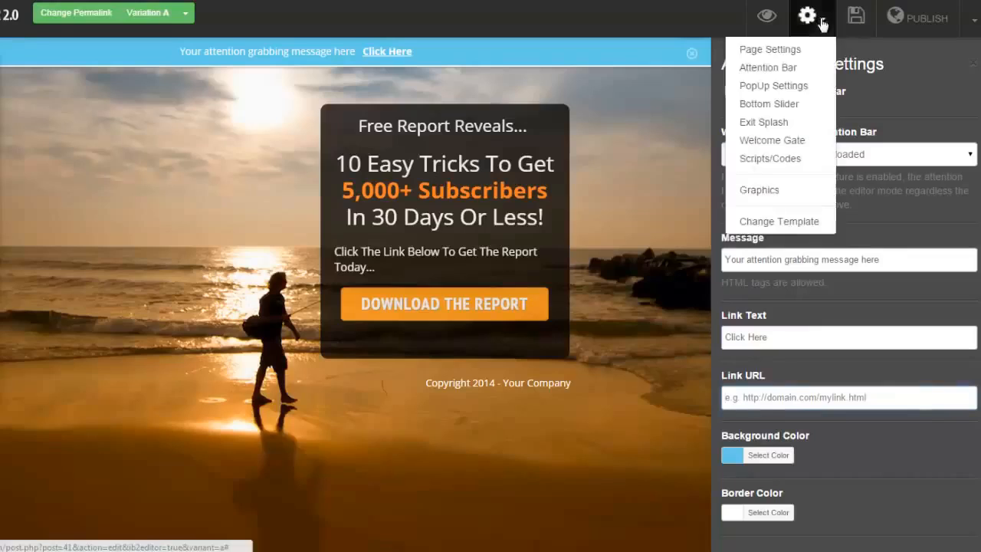
pyautogui.click(790, 85)
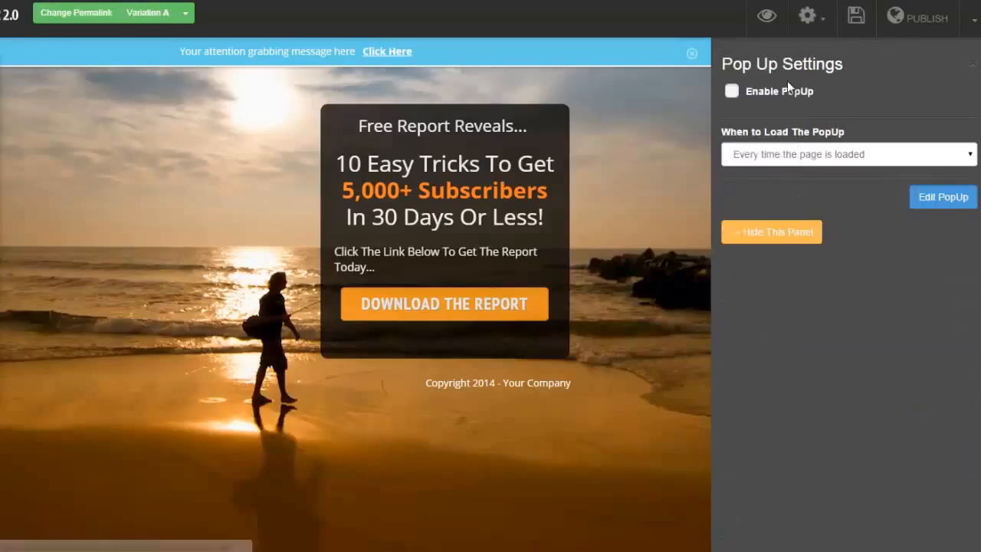
pyautogui.click(732, 91)
pyautogui.click(969, 157)
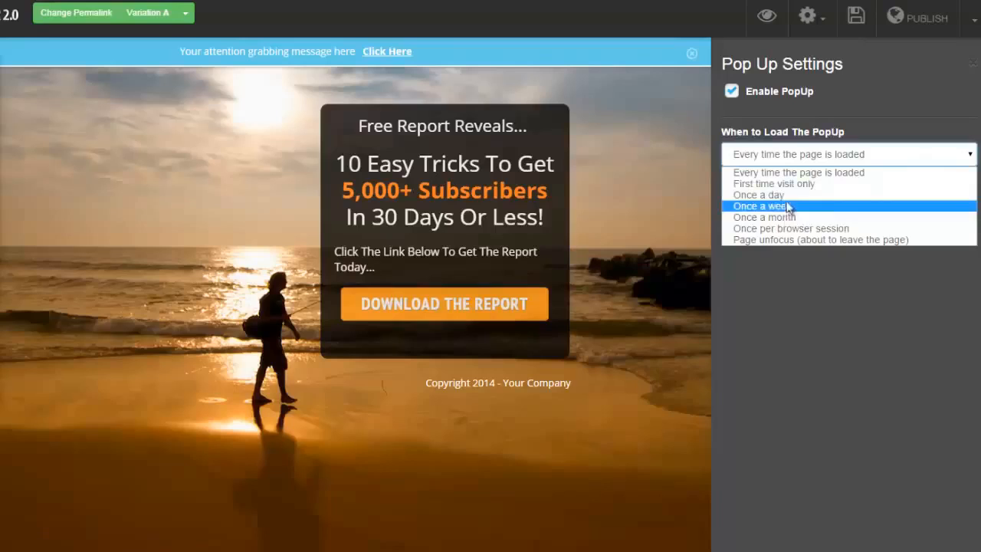
pyautogui.click(824, 284)
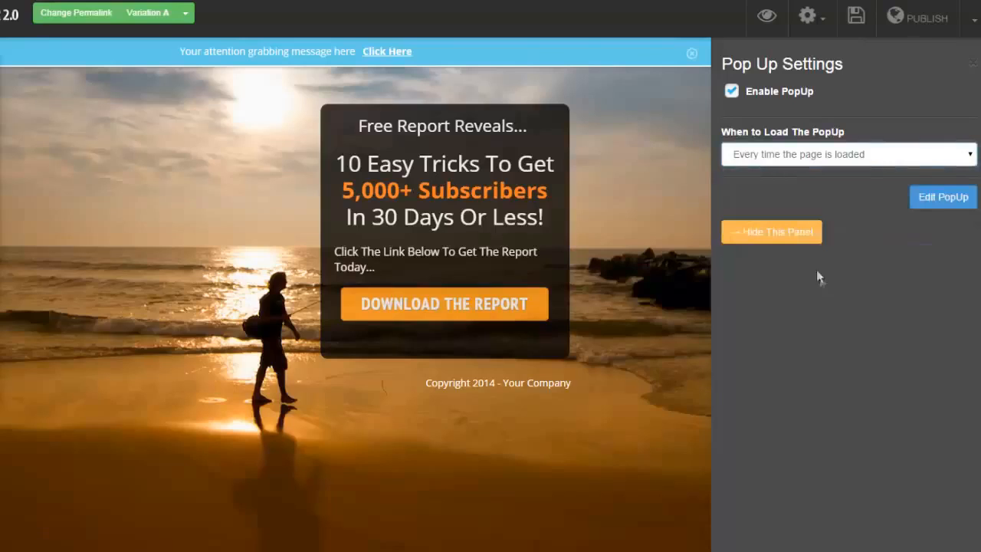
pyautogui.click(936, 201)
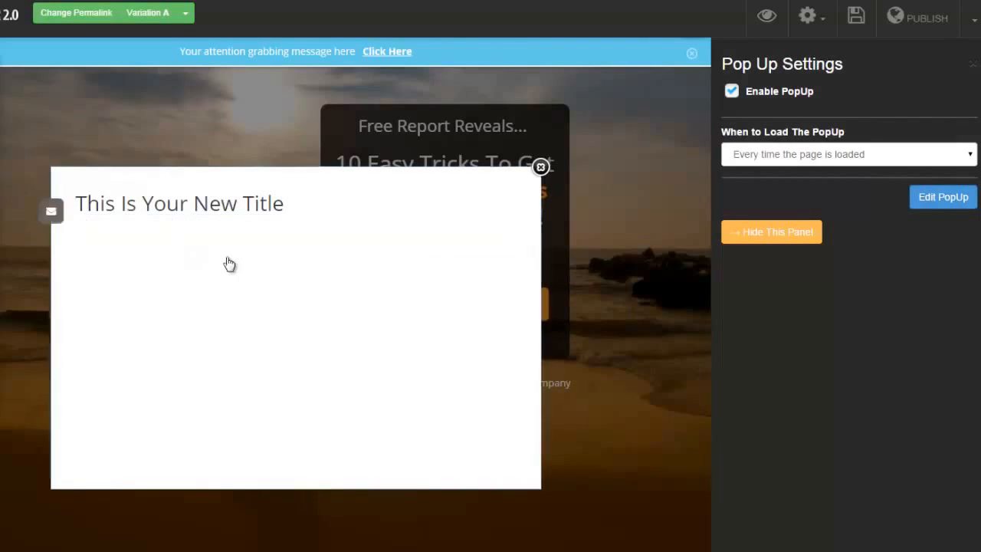
pyautogui.click(541, 170)
# Step: Enable the exit splash for the page and go to its message field
pyautogui.click(831, 30)
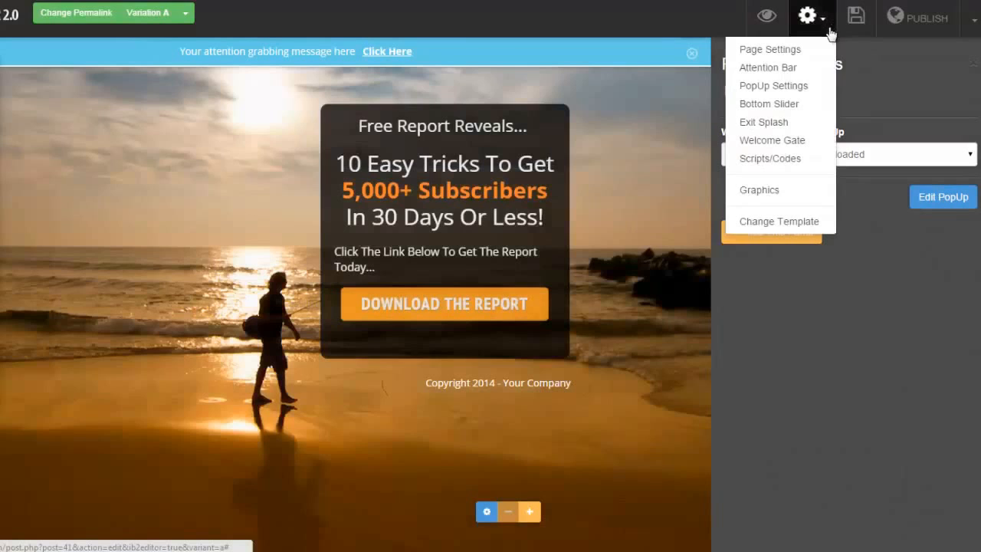
pyautogui.click(790, 126)
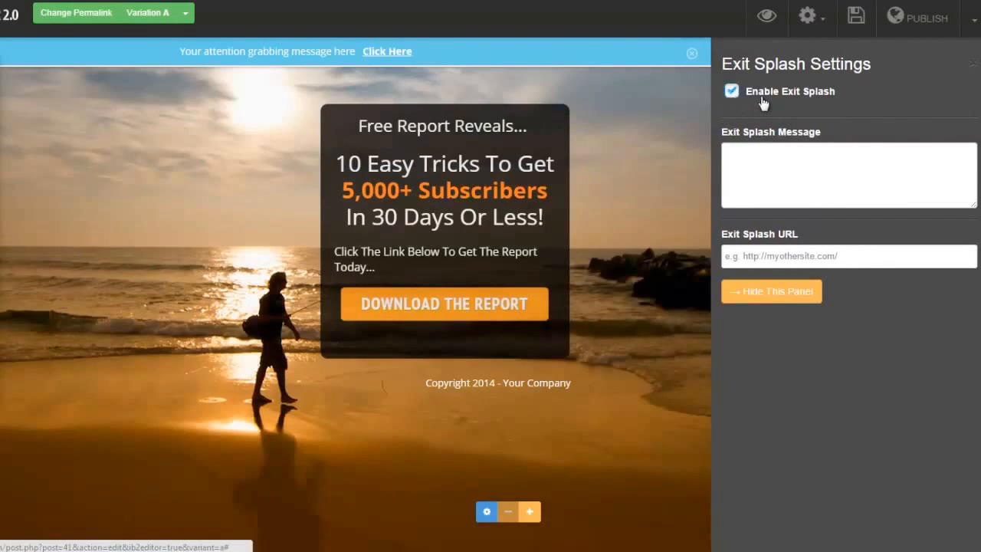
pyautogui.click(762, 150)
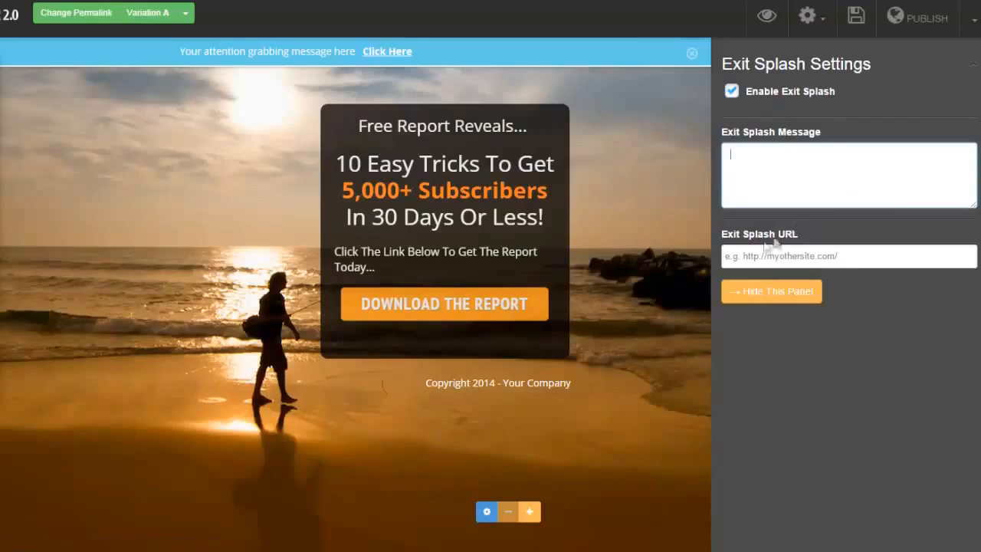
# Step: Browse the insertable graphics, showing the Arrows, Buy Buttons and Credit Cards types
pyautogui.click(809, 17)
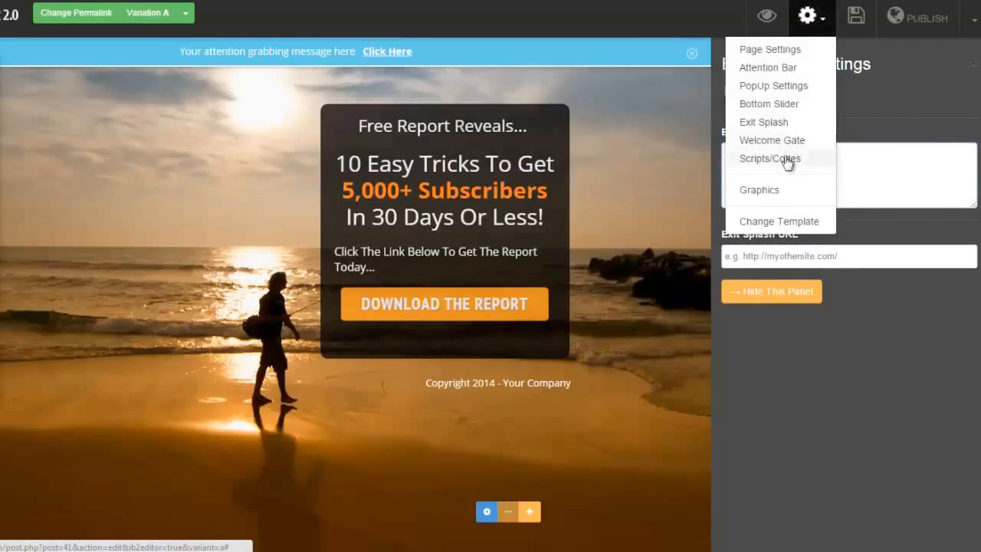
pyautogui.click(772, 200)
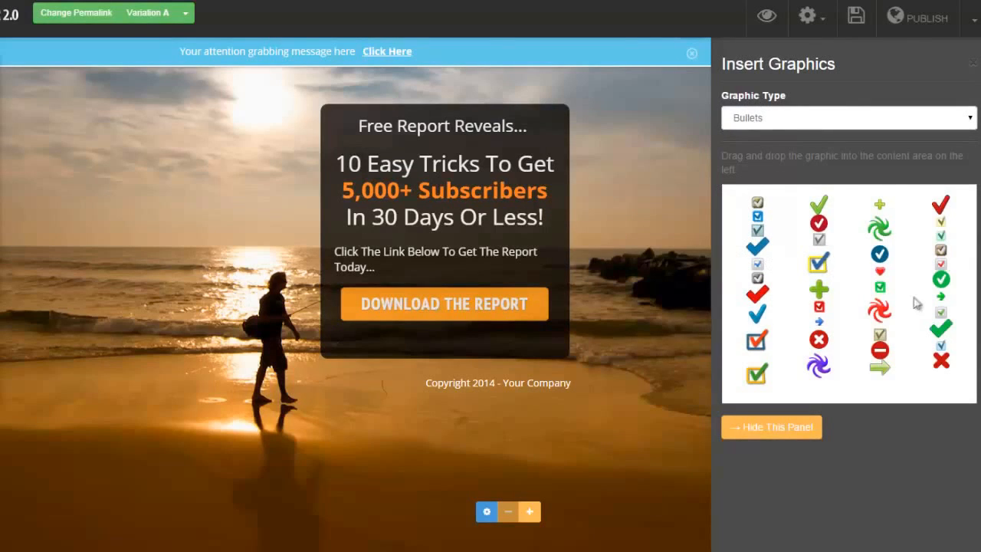
pyautogui.click(957, 123)
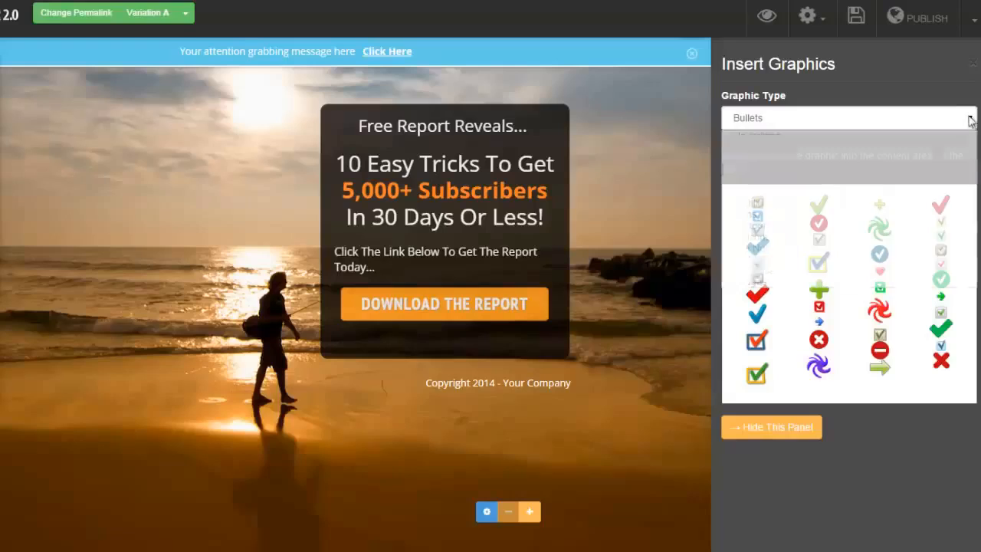
pyautogui.click(885, 181)
pyautogui.click(958, 121)
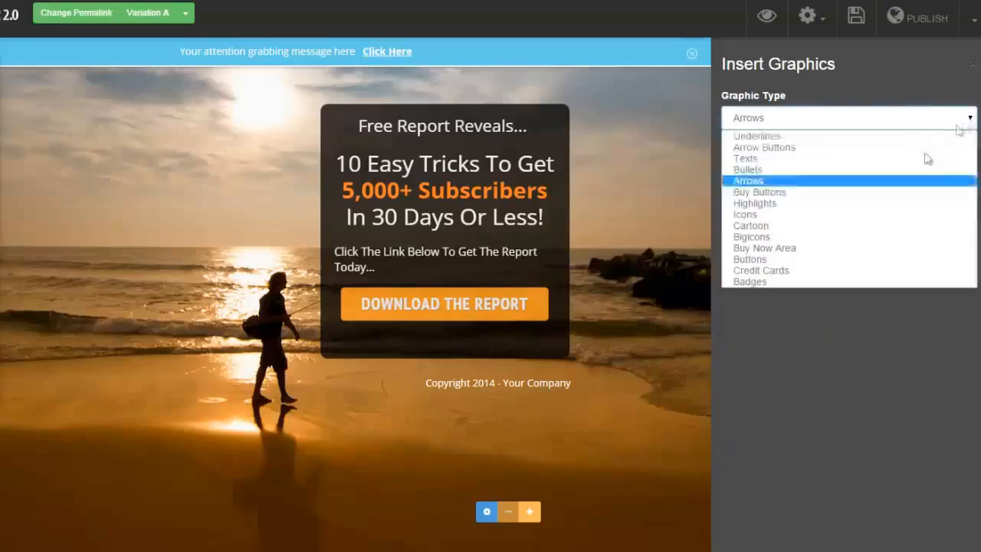
pyautogui.click(857, 193)
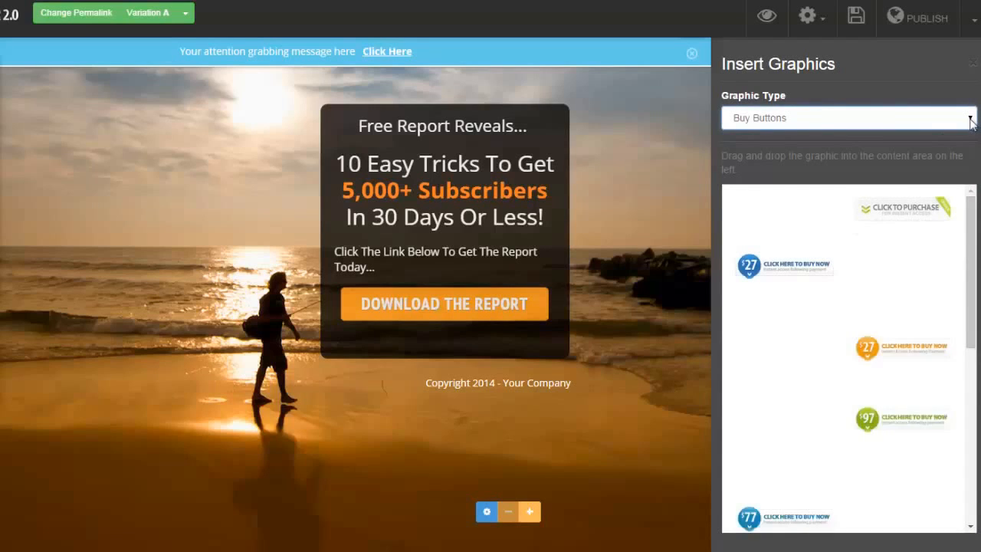
pyautogui.click(970, 119)
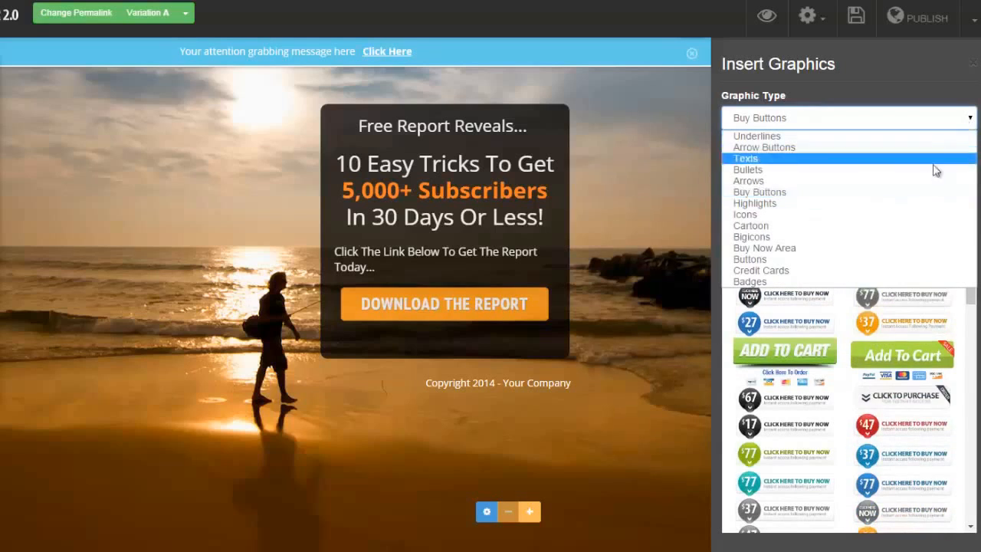
pyautogui.click(831, 270)
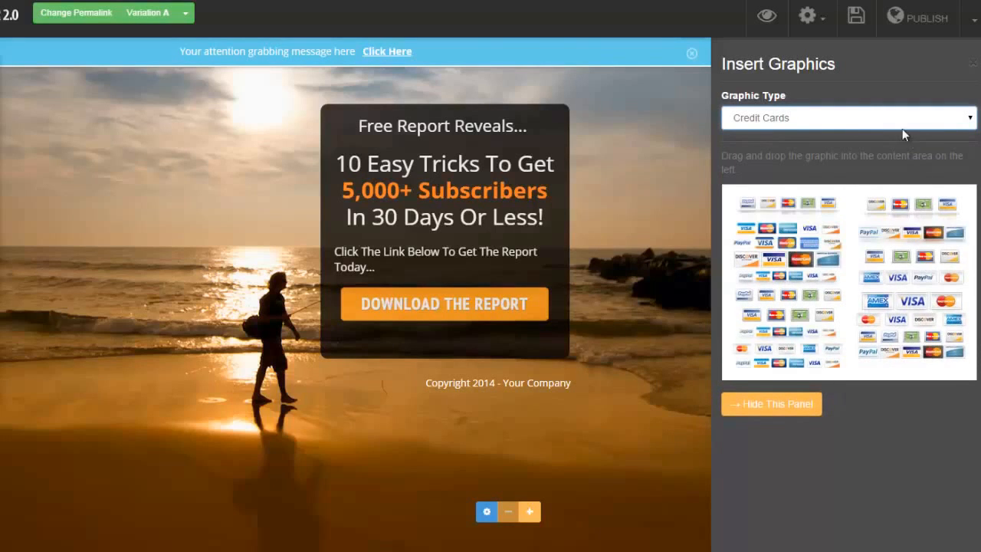
# Step: Publish the page and look through the additional publishing and saving options
pyautogui.click(824, 24)
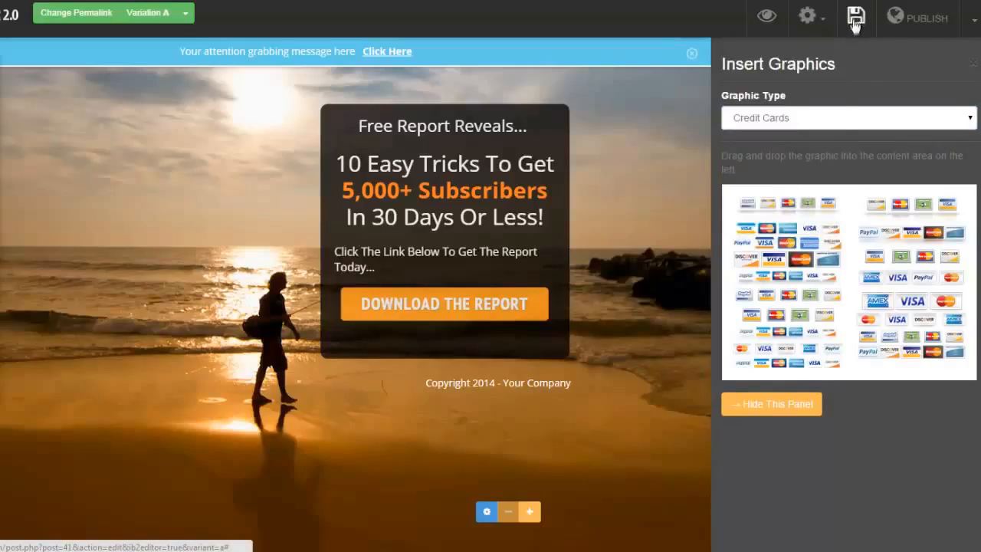
pyautogui.click(946, 27)
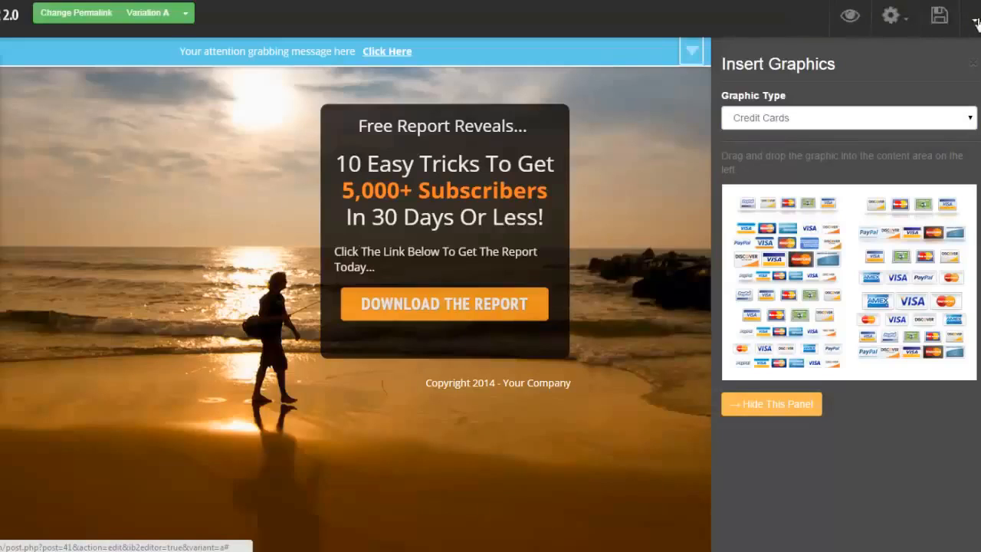
pyautogui.click(971, 22)
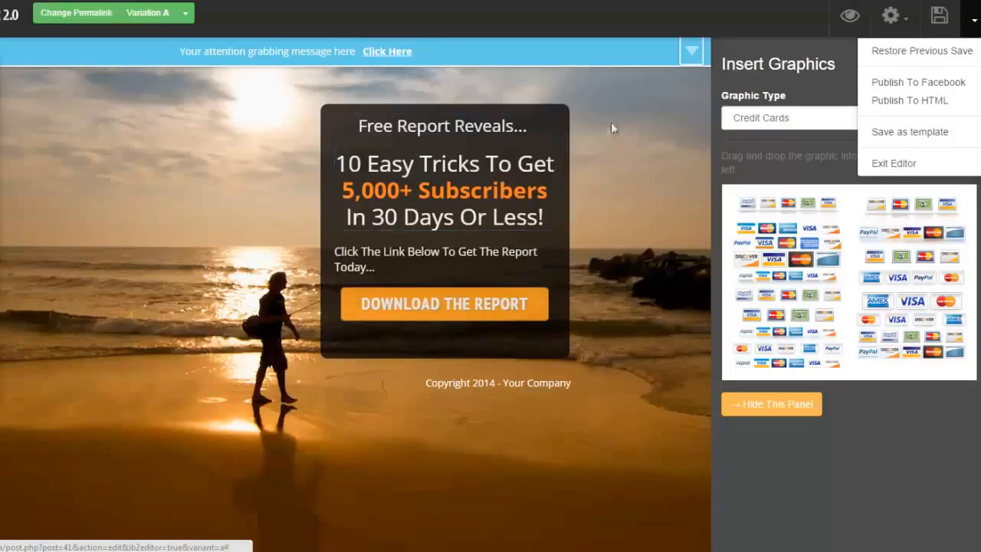
pyautogui.click(675, 120)
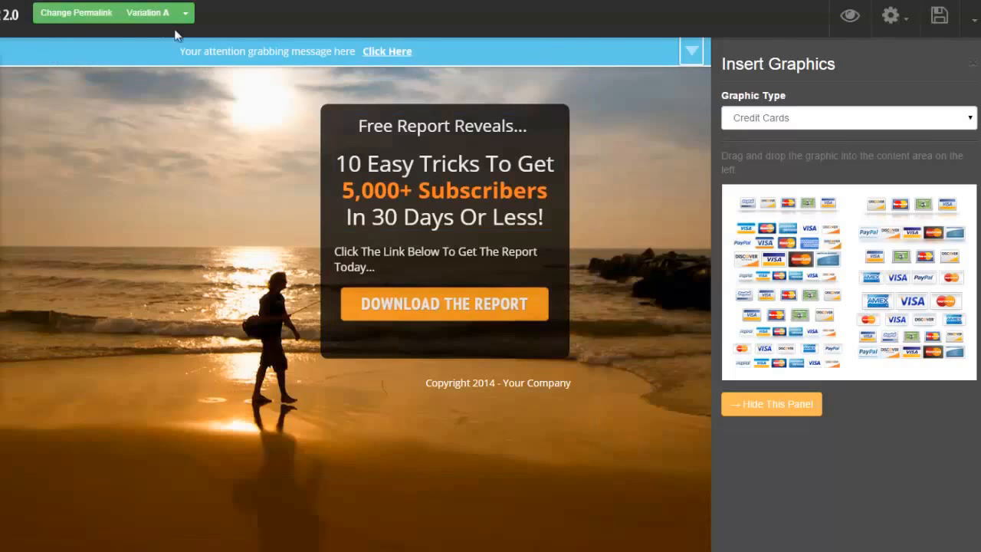
# Step: Hide the graphics settings and open the settings of the "DOWNLOAD THE REPORT" button
pyautogui.click(970, 65)
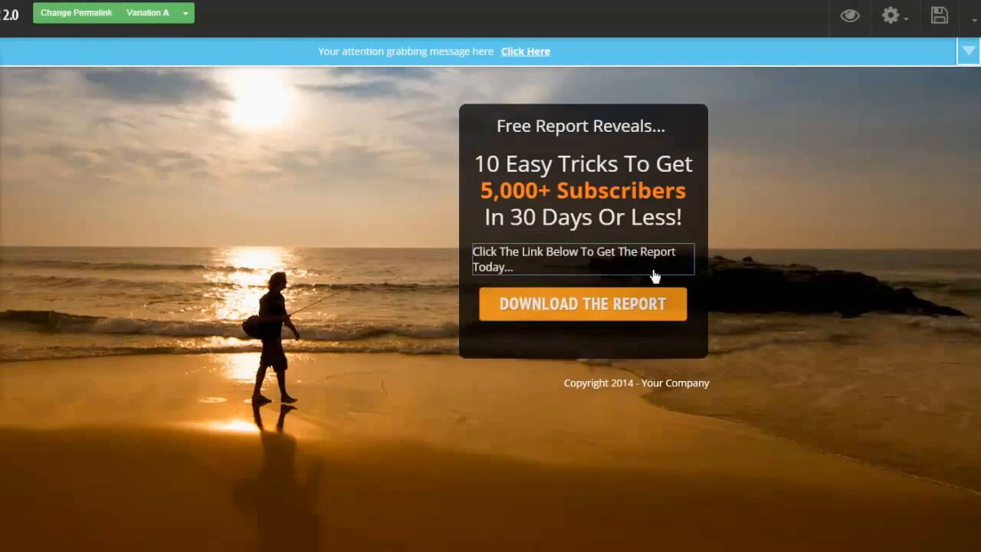
pyautogui.click(676, 320)
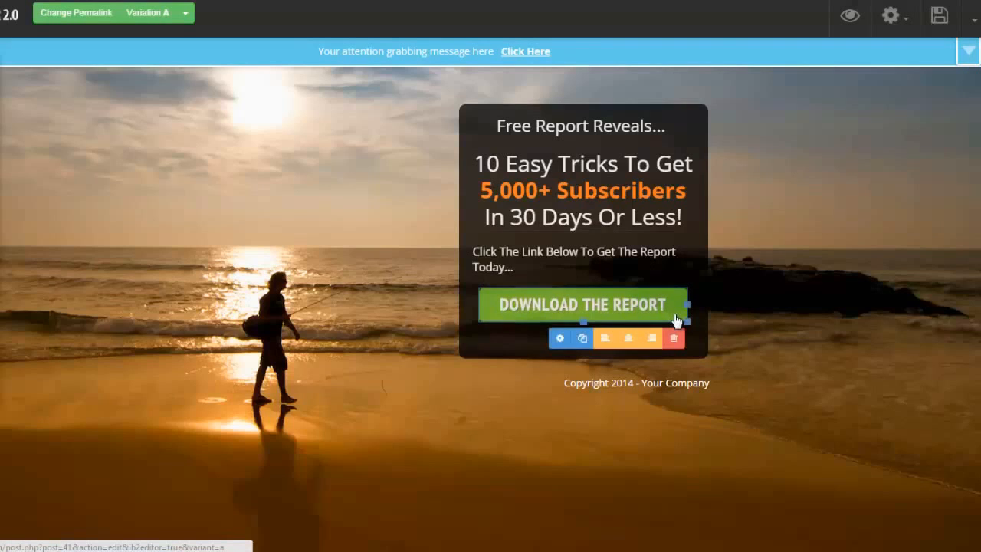
pyautogui.click(559, 339)
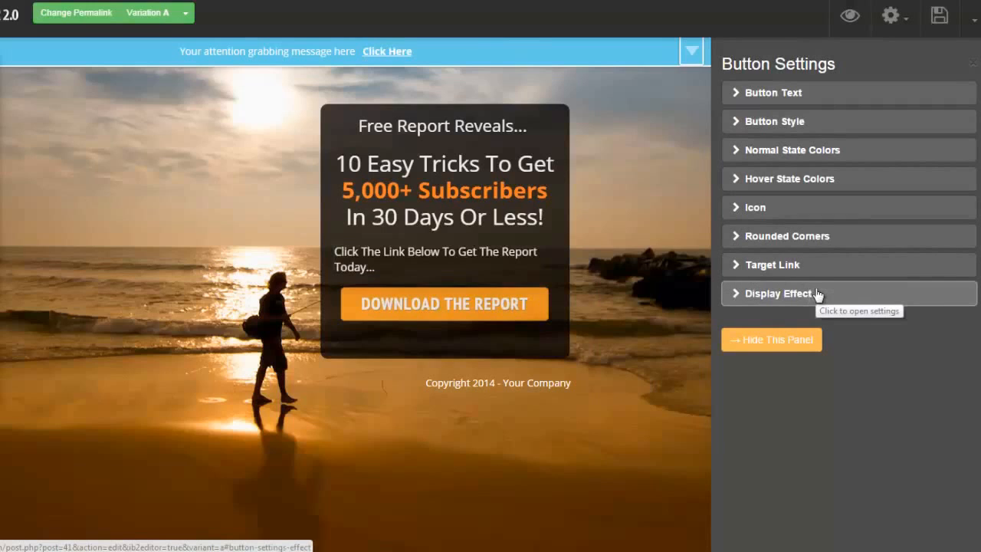
# Step: Enable a display delay of 15 seconds for the dark box containing the report offer
pyautogui.click(564, 235)
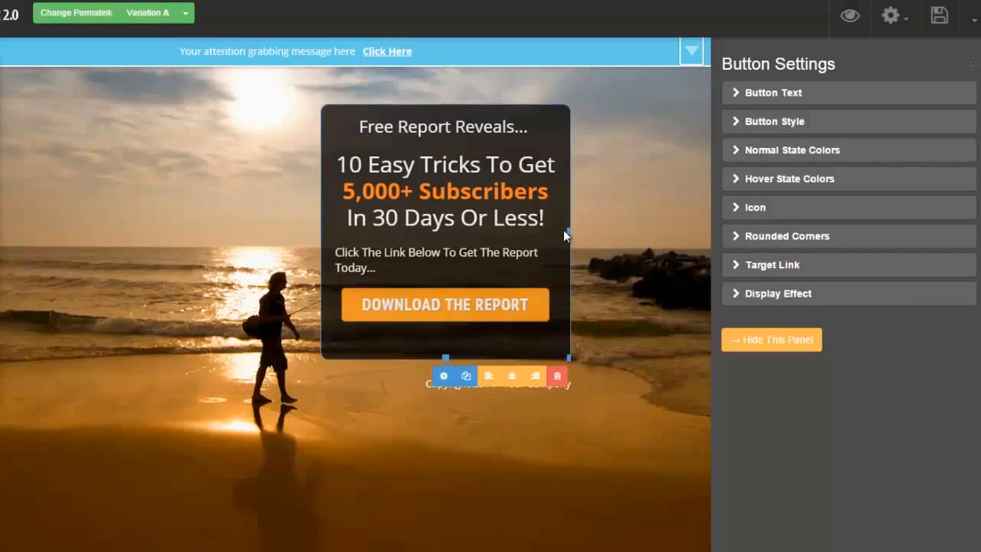
pyautogui.click(444, 376)
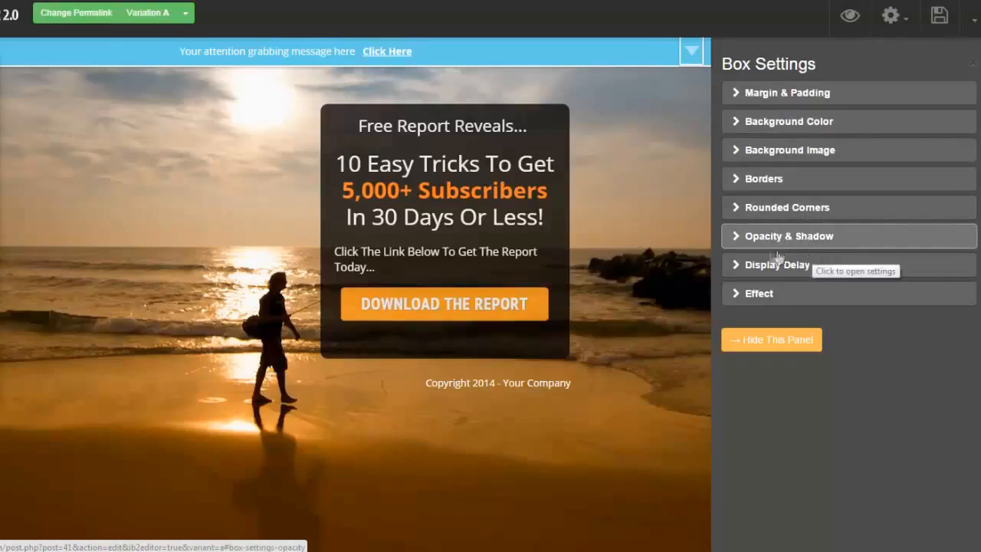
pyautogui.click(734, 267)
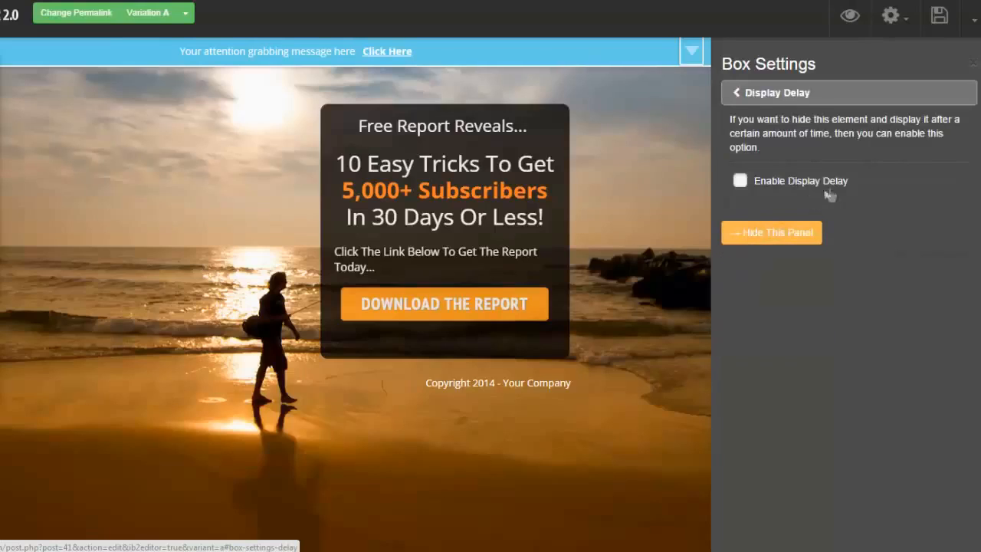
pyautogui.click(740, 182)
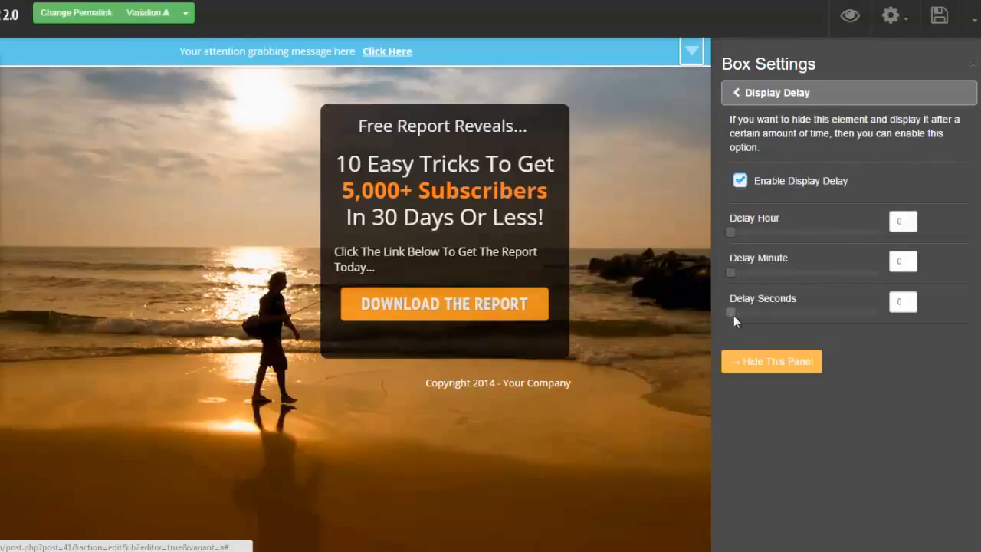
pyautogui.moveTo(732, 315); pyautogui.dragTo(761, 318)
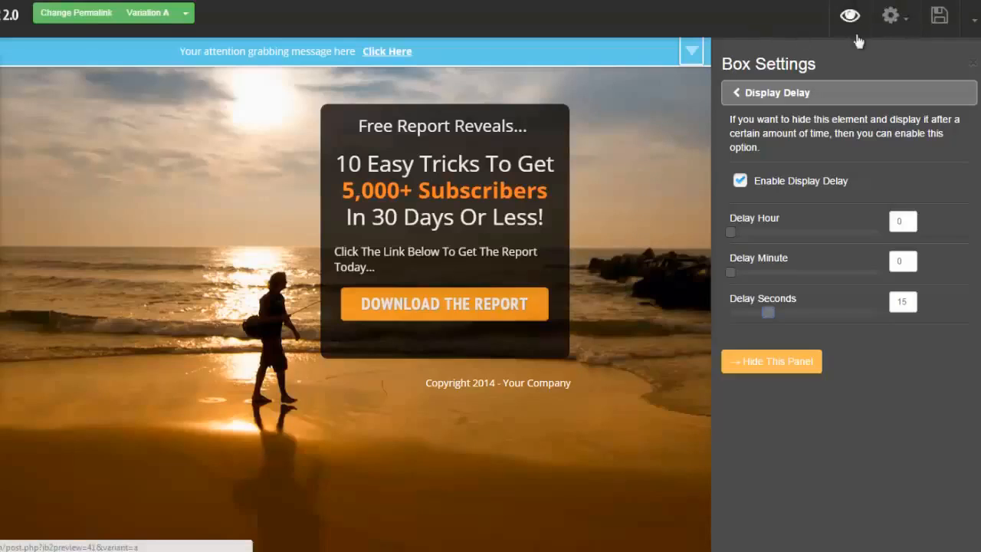
# Step: Change the page template to the Sales Page design with the "Your Fancy Headline Goes Here..." headline and video
pyautogui.click(896, 30)
pyautogui.click(841, 221)
pyautogui.click(468, 103)
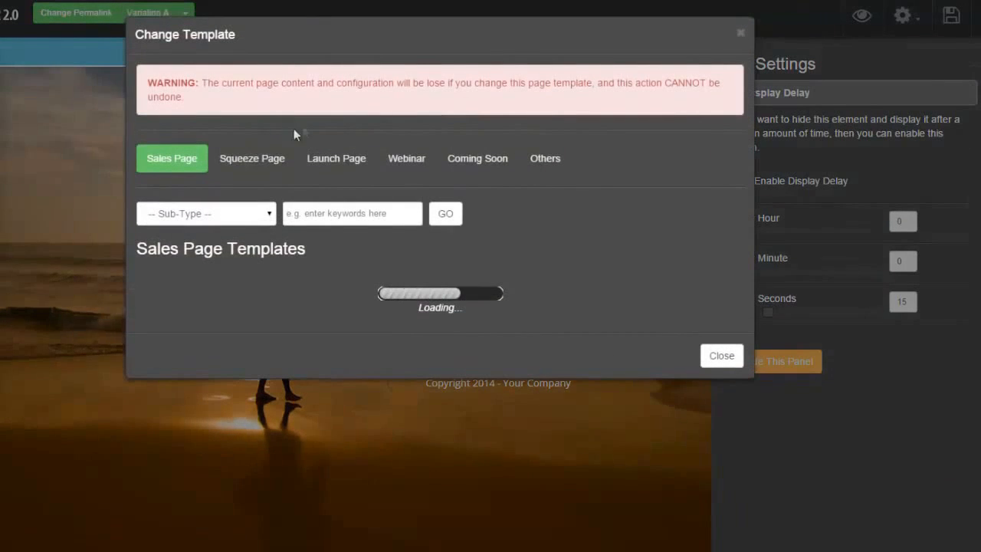
pyautogui.click(267, 213)
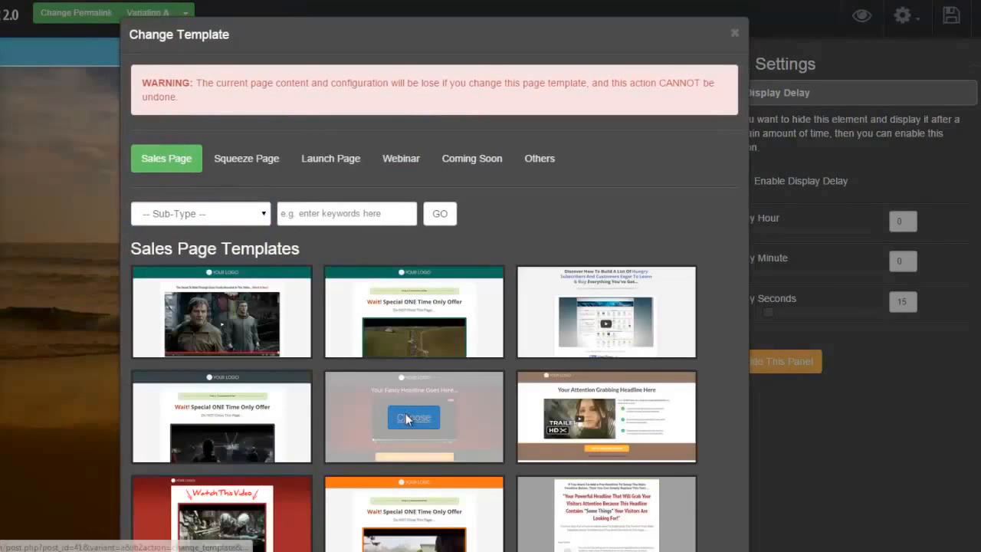
pyautogui.click(408, 419)
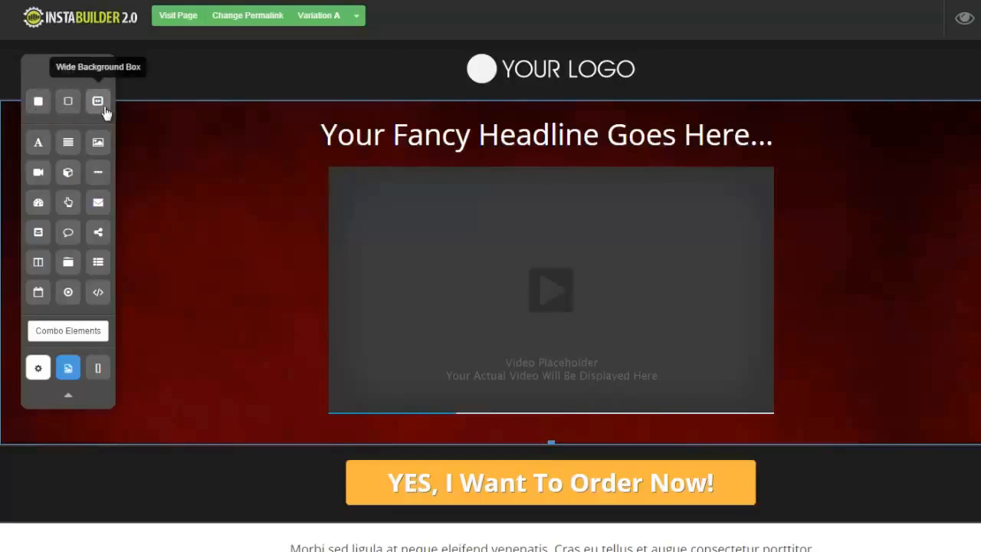
# Step: Add a wide background box between the logo header and the red headline section
pyautogui.moveTo(68, 101); pyautogui.dragTo(191, 119)
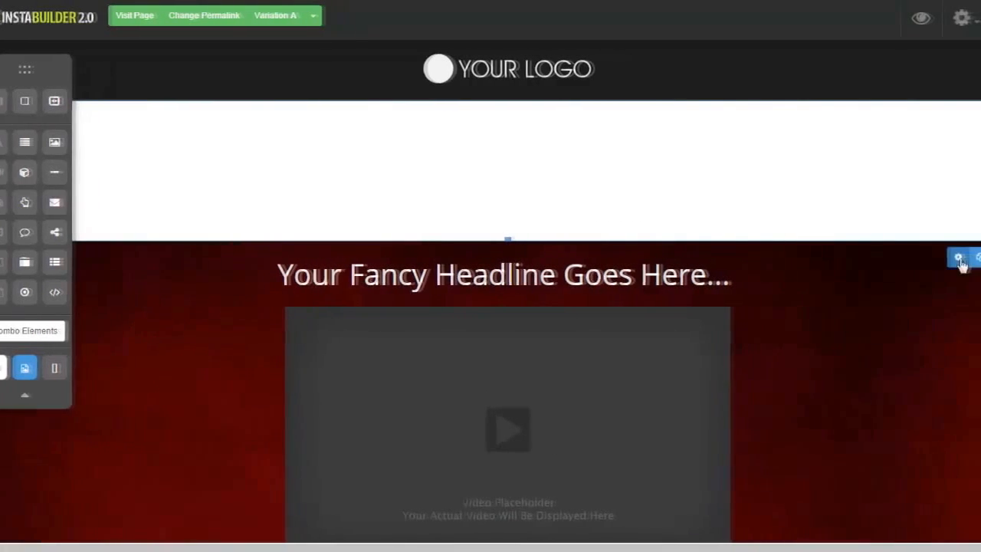
# Step: Set the background color of the wide box between the logo header and the headline section to light salmon pink
pyautogui.click(963, 254)
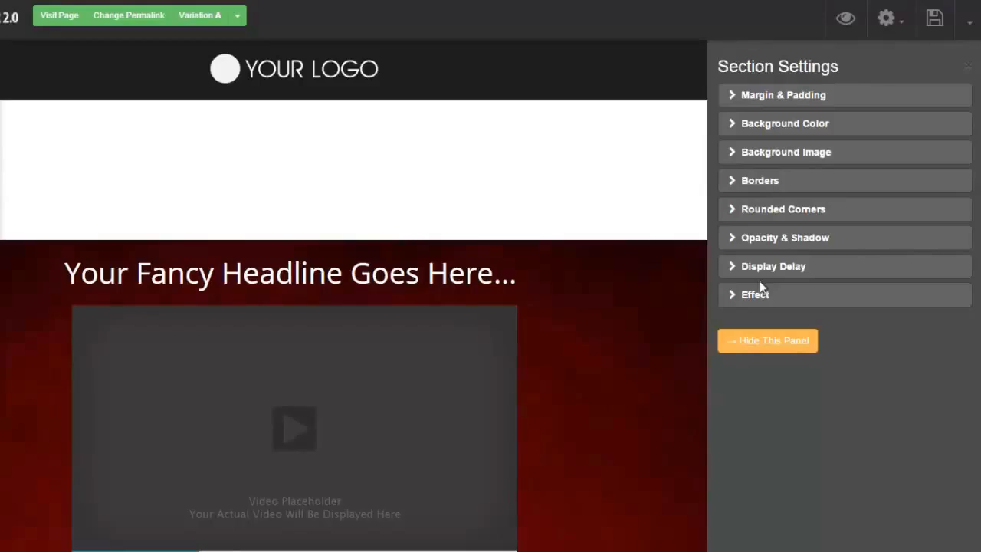
pyautogui.click(732, 124)
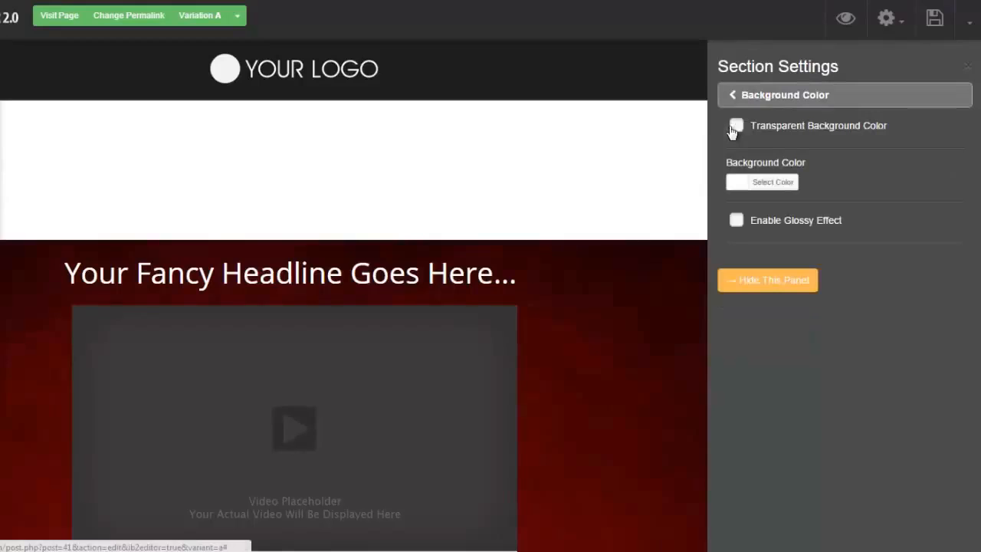
pyautogui.click(736, 126)
pyautogui.click(735, 126)
pyautogui.click(734, 188)
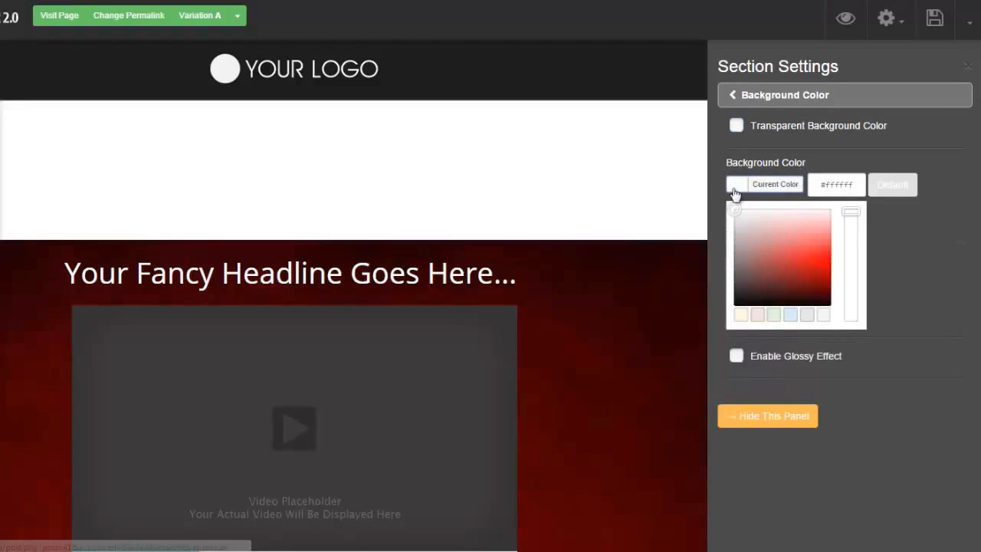
pyautogui.moveTo(757, 263); pyautogui.dragTo(822, 228)
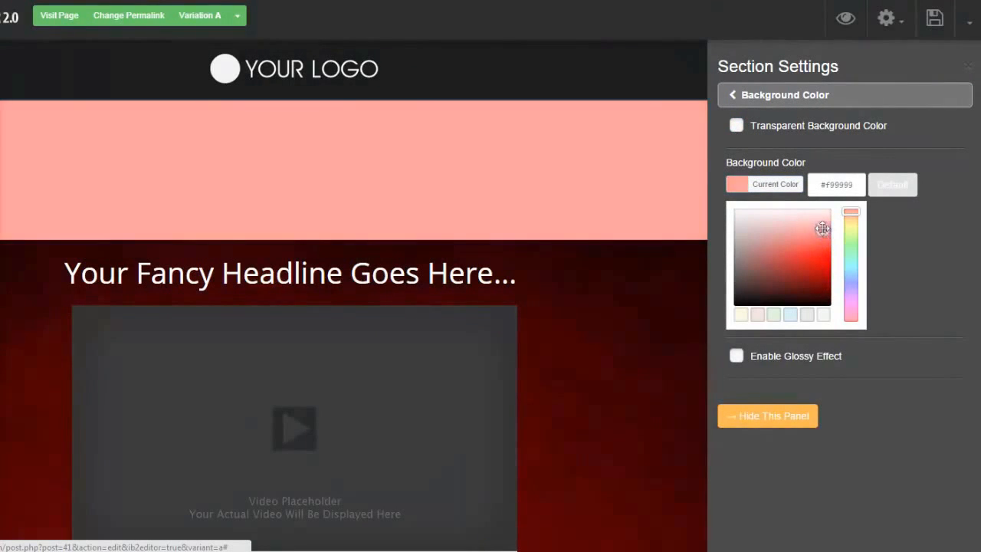
pyautogui.click(914, 156)
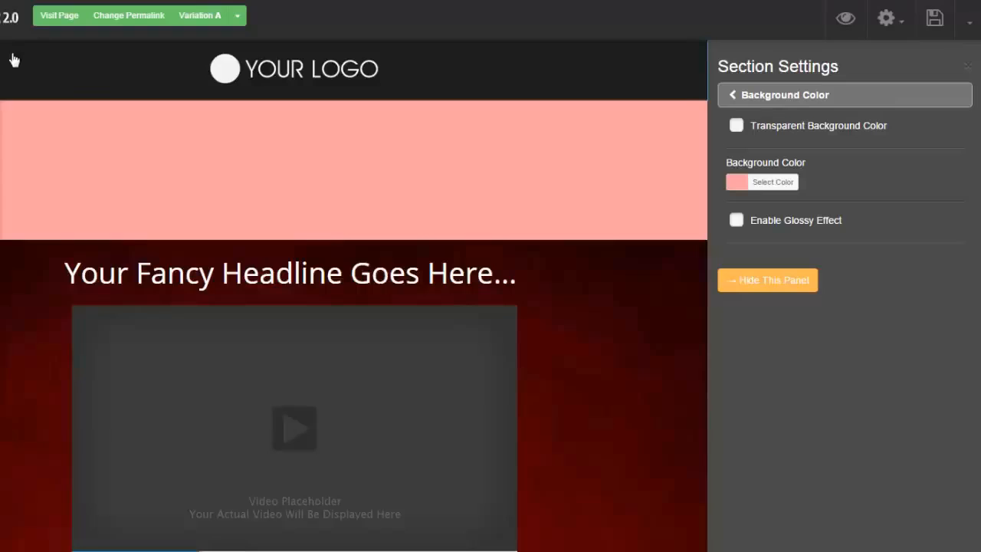
# Step: Exit the page editor to the dashboard, discarding the unsaved changes
pyautogui.click(971, 21)
pyautogui.click(901, 166)
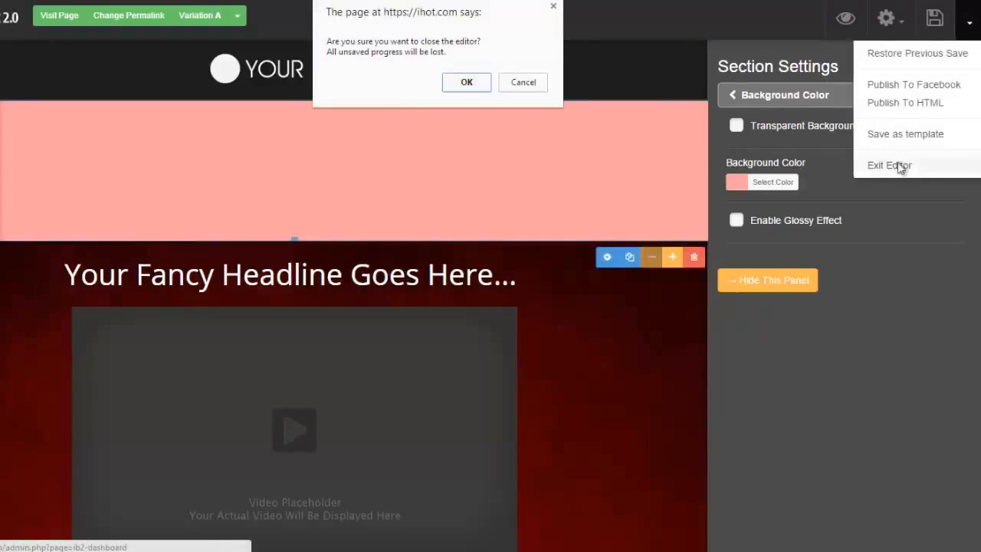
pyautogui.click(466, 82)
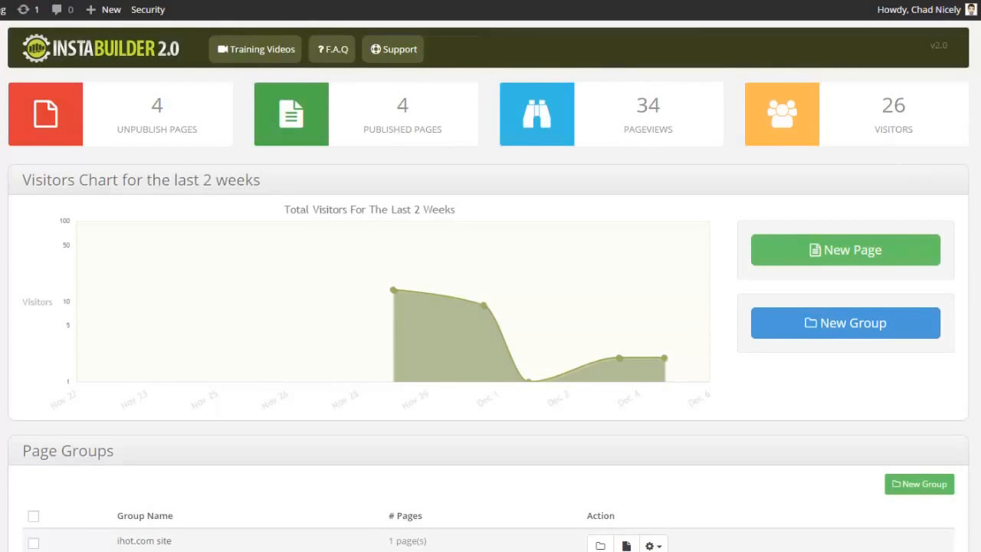
# Step: Examine the dashboard's visitors chart, page groups and ungrouped pages, including the additional actions offered for "my page"
pyautogui.scroll(-1, 307, 230)
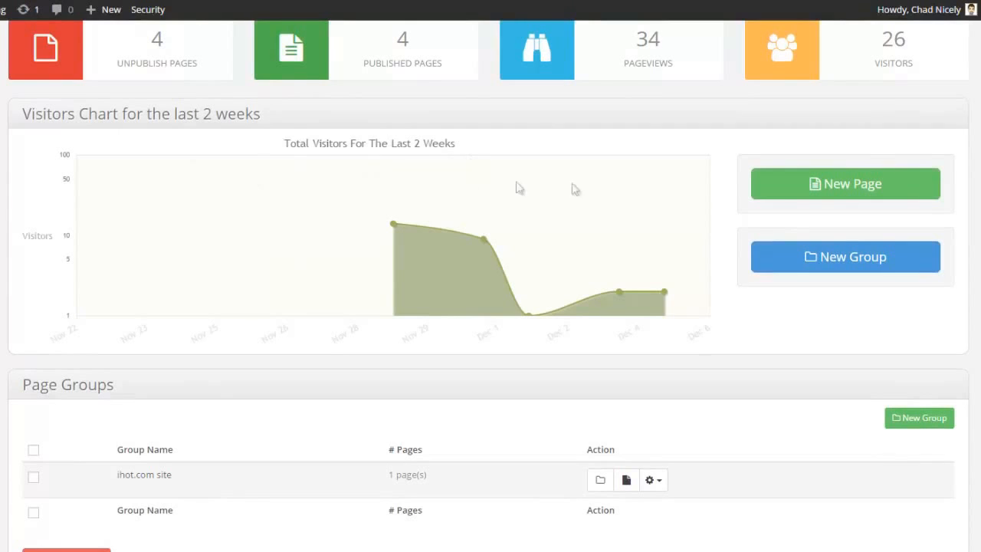
pyautogui.scroll(-1, 919, 153)
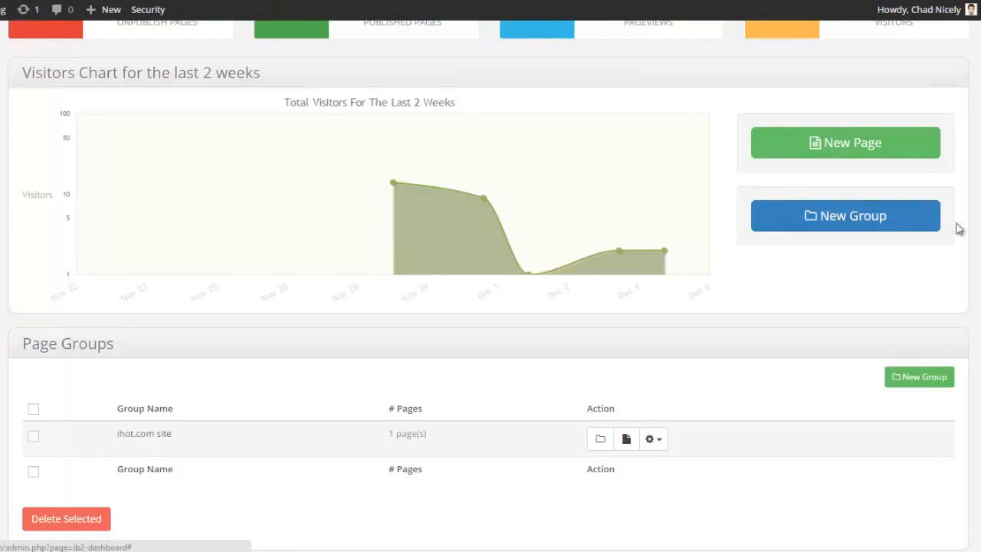
pyautogui.scroll(-1, 957, 228)
pyautogui.scroll(-1, 491, 284)
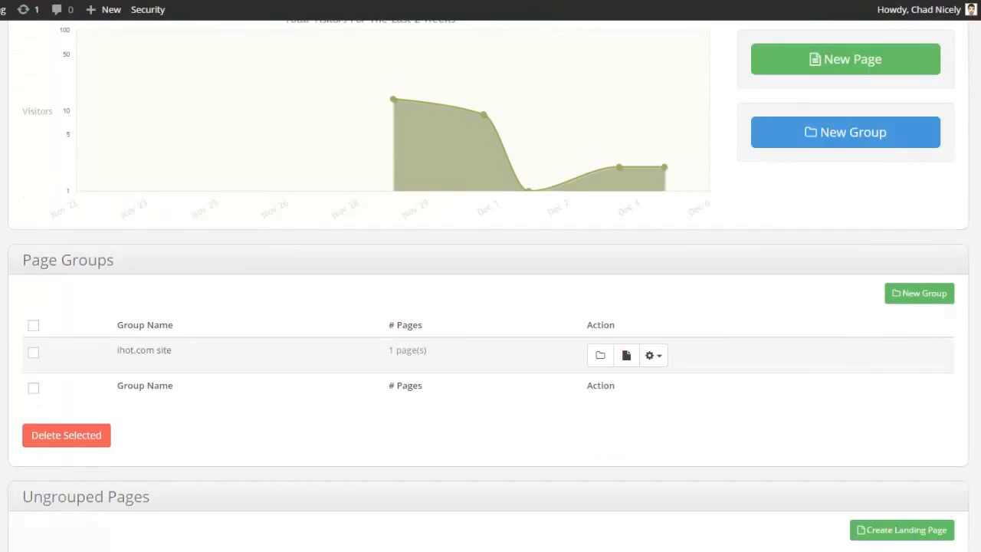
pyautogui.scroll(-5, 973, 383)
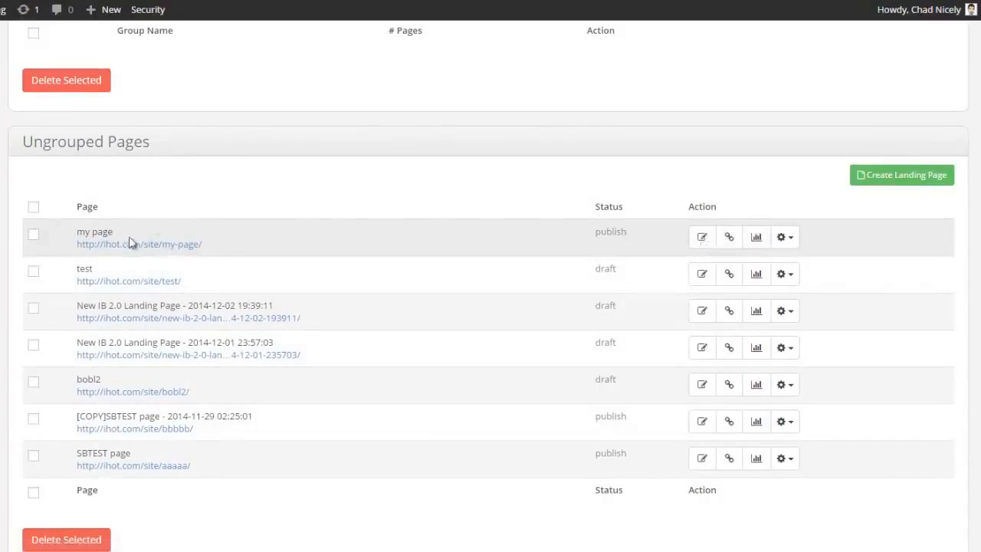
pyautogui.click(793, 240)
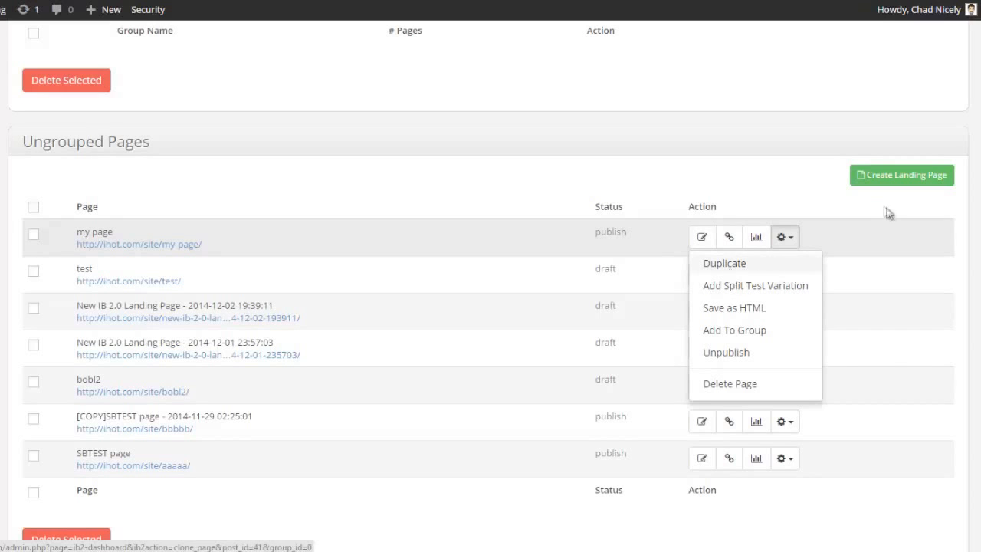
pyautogui.scroll(6, 963, 41)
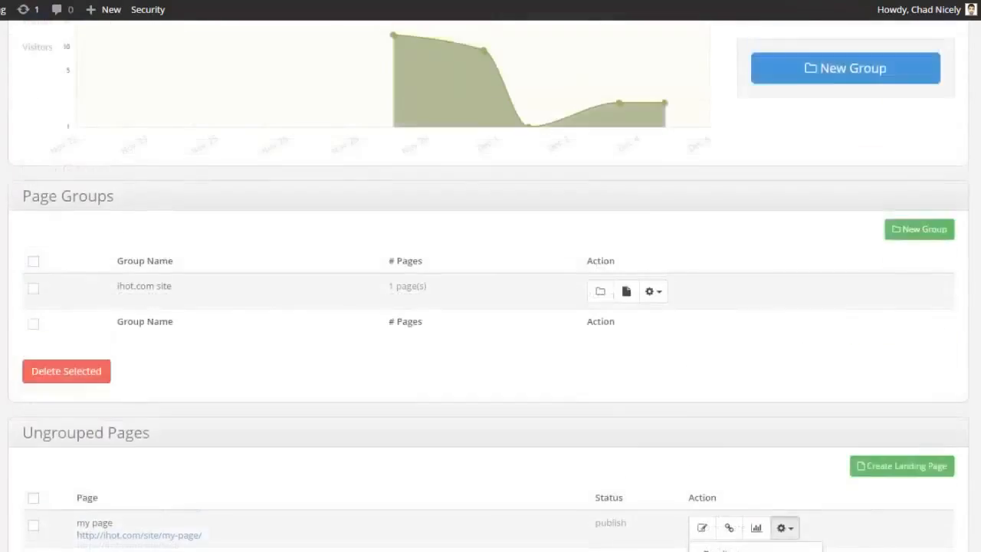